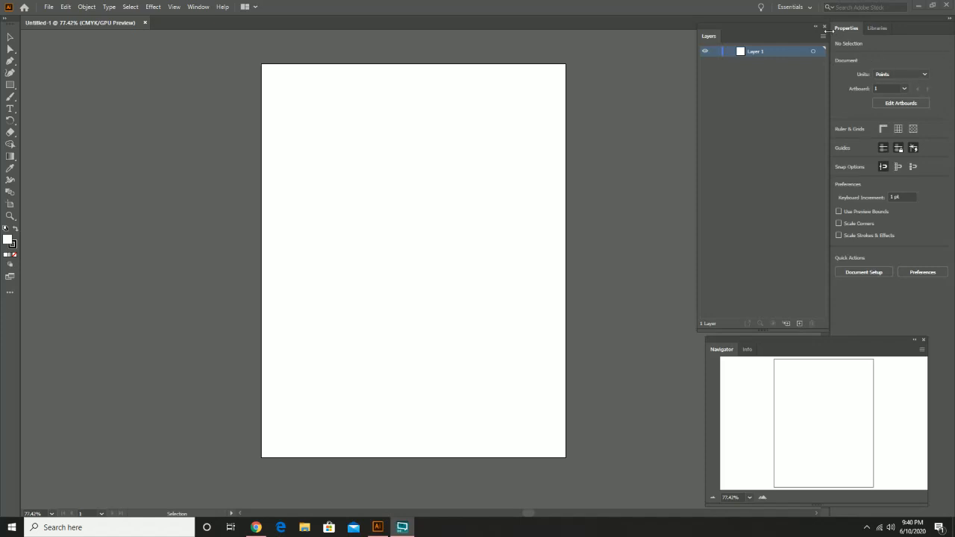
- Switch to the Painting workspace and show the Properties panel beside the docked panels
left_click(793, 10)
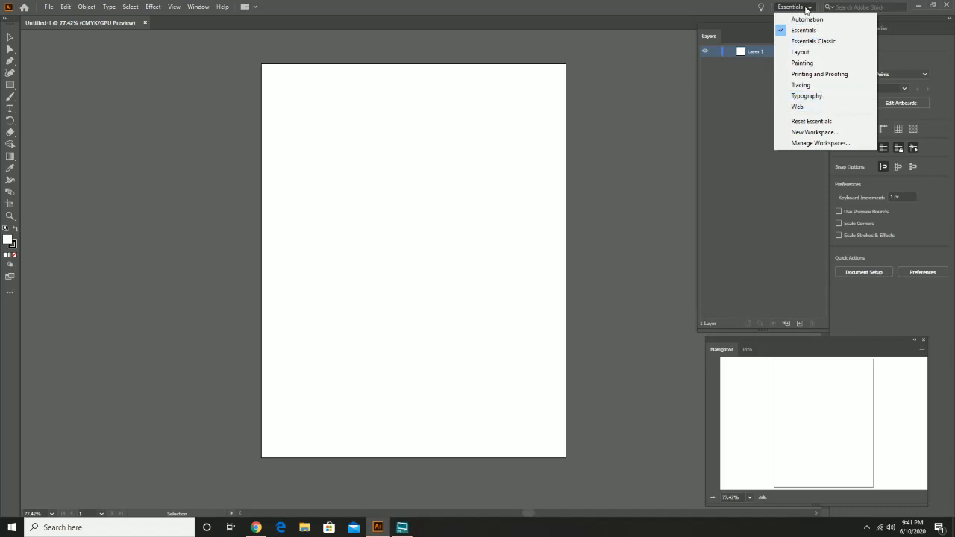
left_click(814, 64)
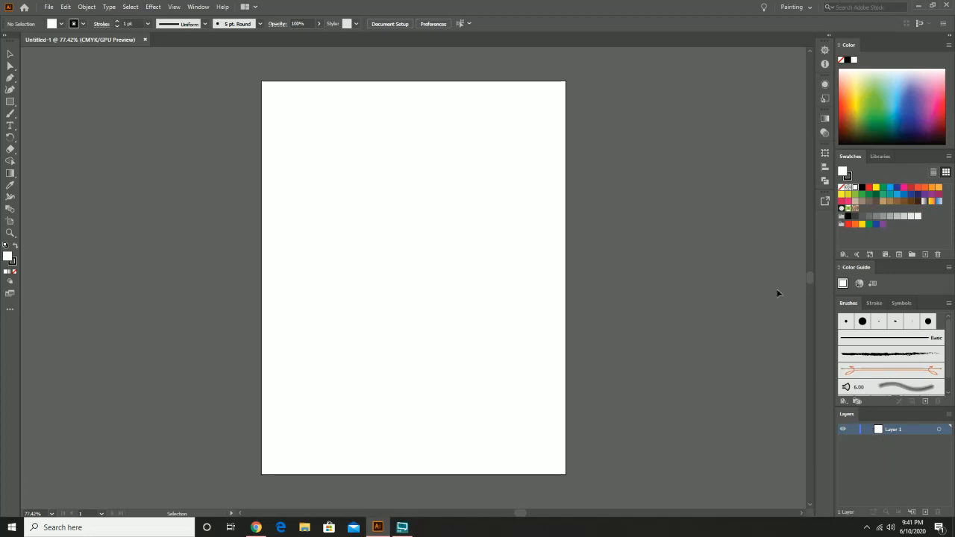
left_click(198, 8)
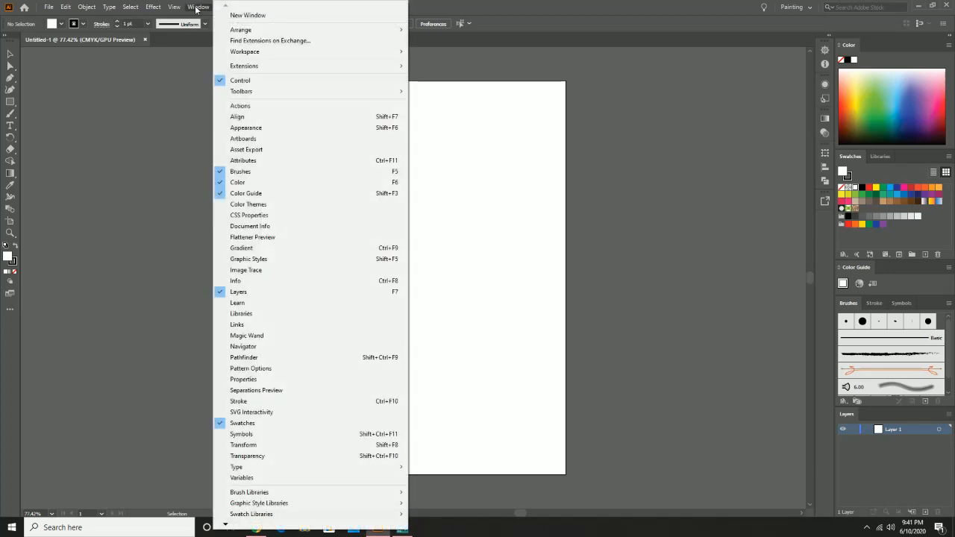
left_click(298, 380)
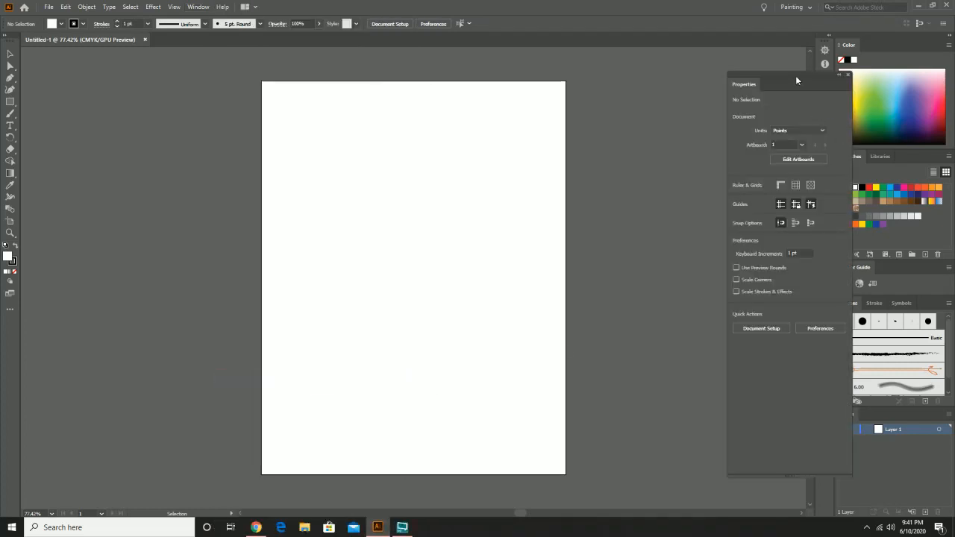
left_click_drag(796, 78, 749, 67)
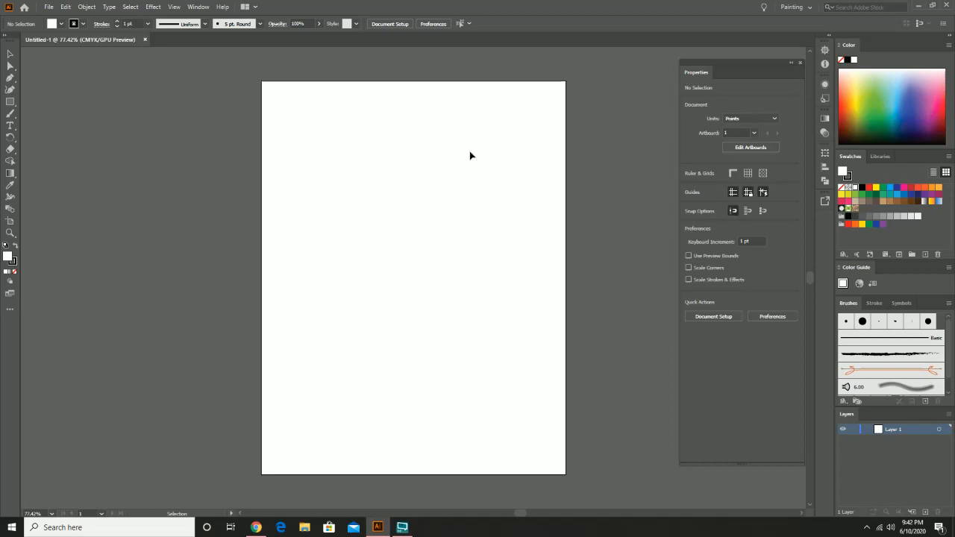
- Draw an ellipse about 191 pt wide and 199 pt high in the artboard's upper-left area
key("z")
left_click(327, 152)
key("space")
left_click_drag(489, 228, 433, 105)
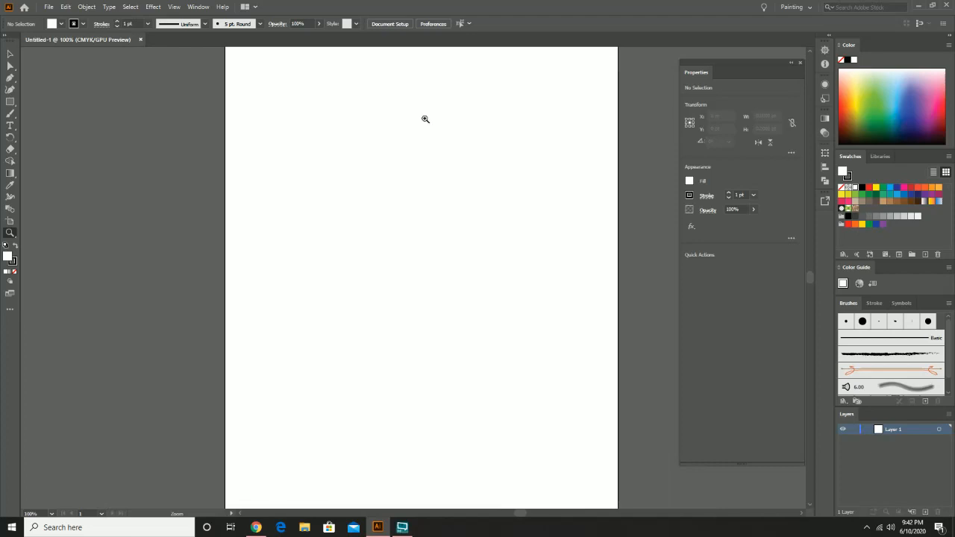
left_click(11, 101)
left_click(42, 112)
left_click_drag(271, 97, 395, 225)
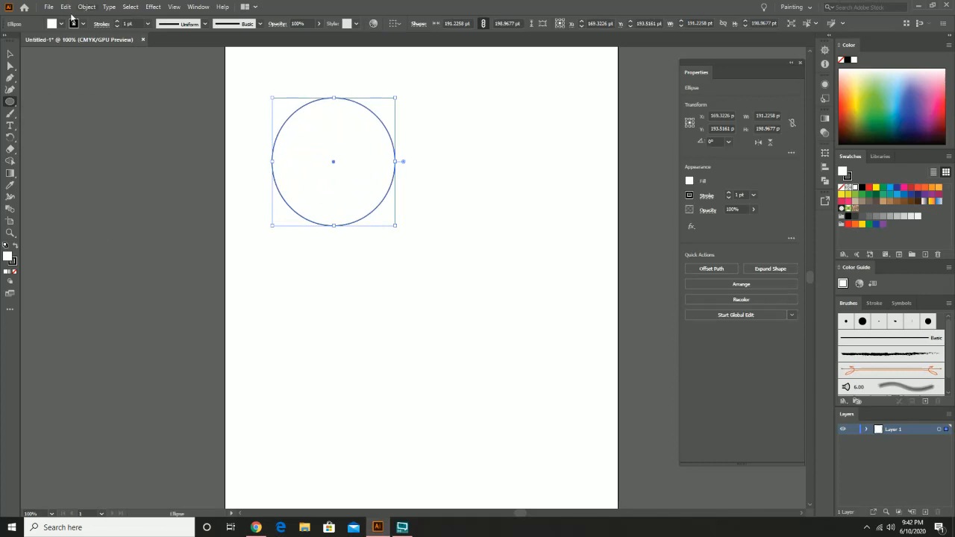
- Fill the ellipse with the default white-to-black linear gradient, remove its stroke, and make the fill active again
left_click(8, 56)
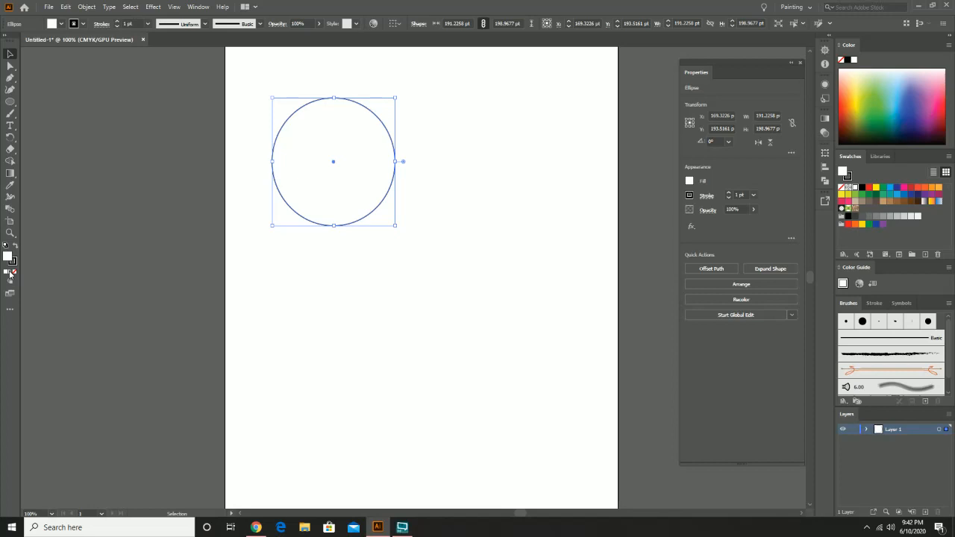
left_click(9, 273)
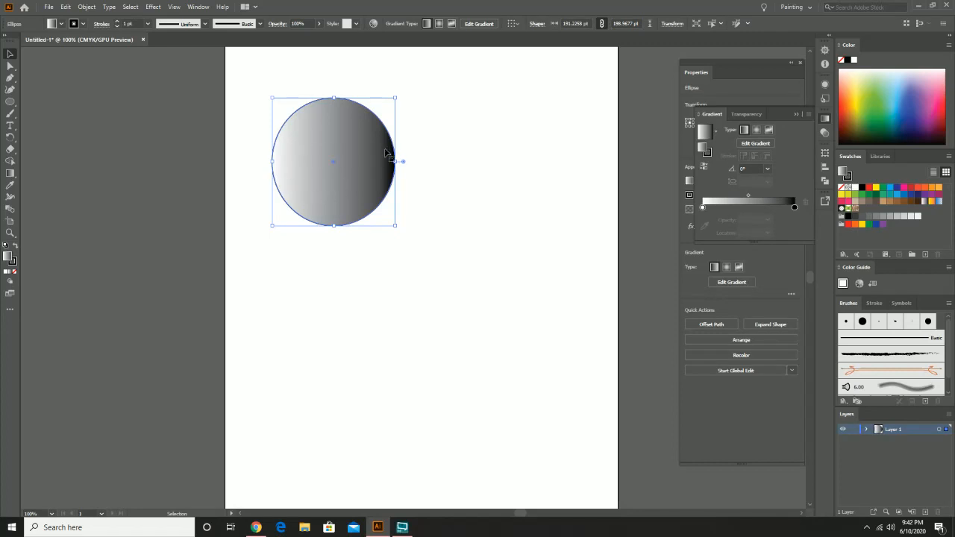
left_click(849, 174)
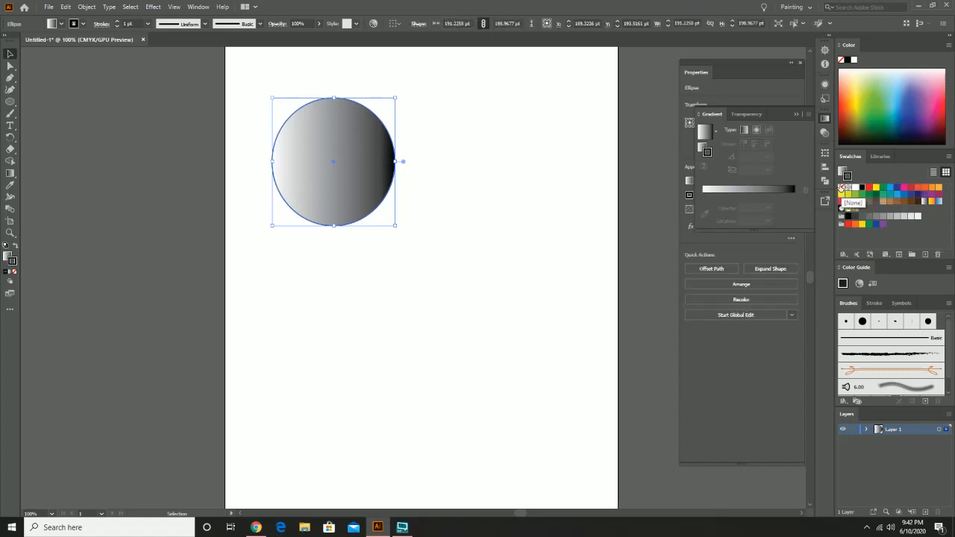
left_click(841, 188)
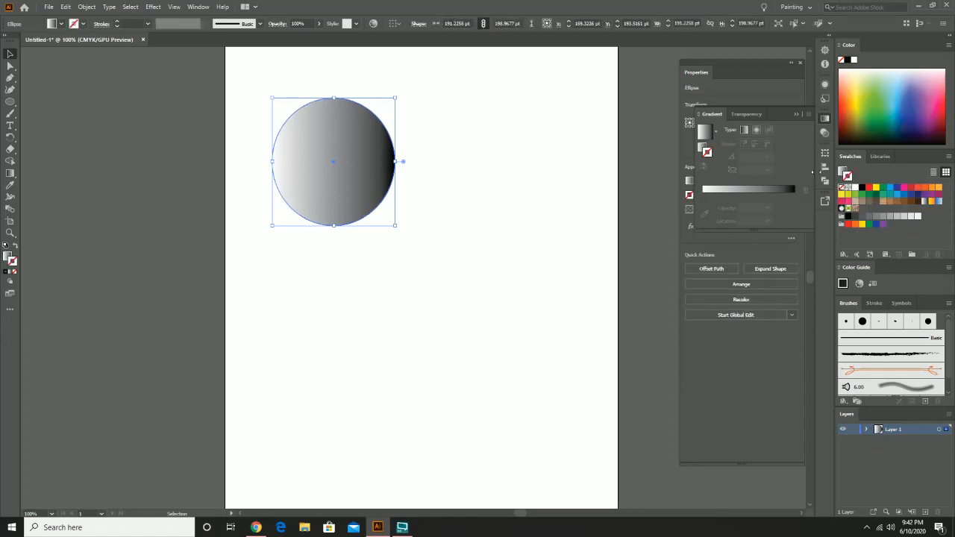
left_click(844, 170)
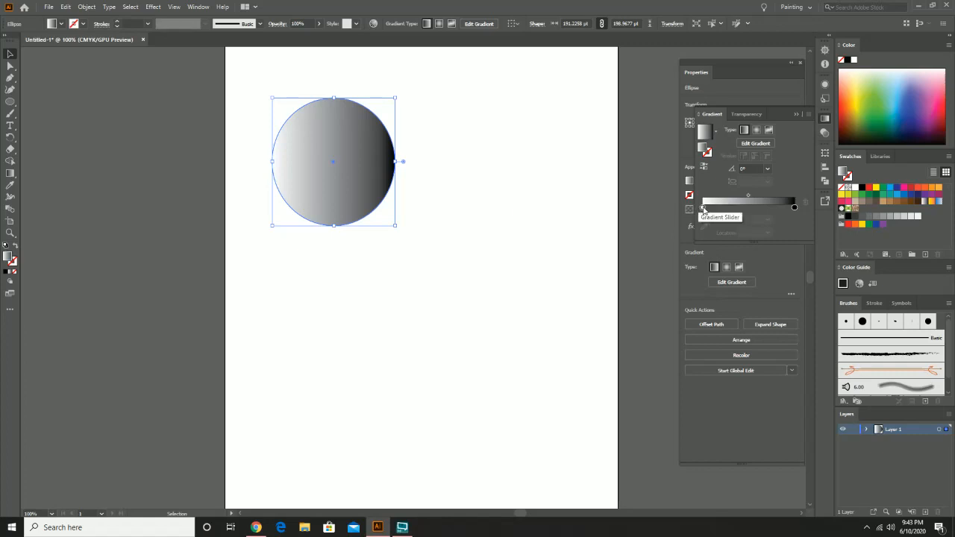
- Try shifting the white gradient stop toward the black end, and remove the extra white stop
left_click_drag(703, 211, 767, 210)
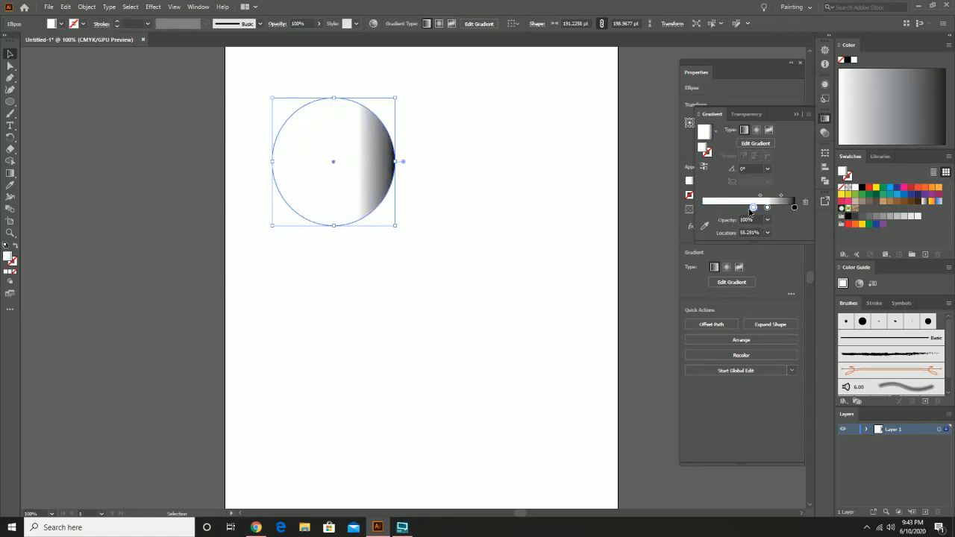
left_click(703, 210)
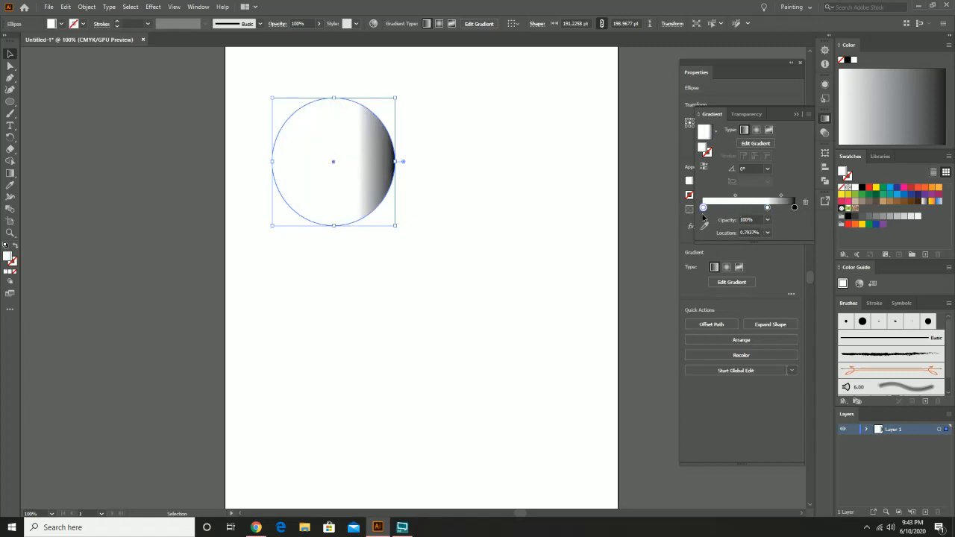
left_click(765, 222)
left_click_drag(767, 207, 769, 224)
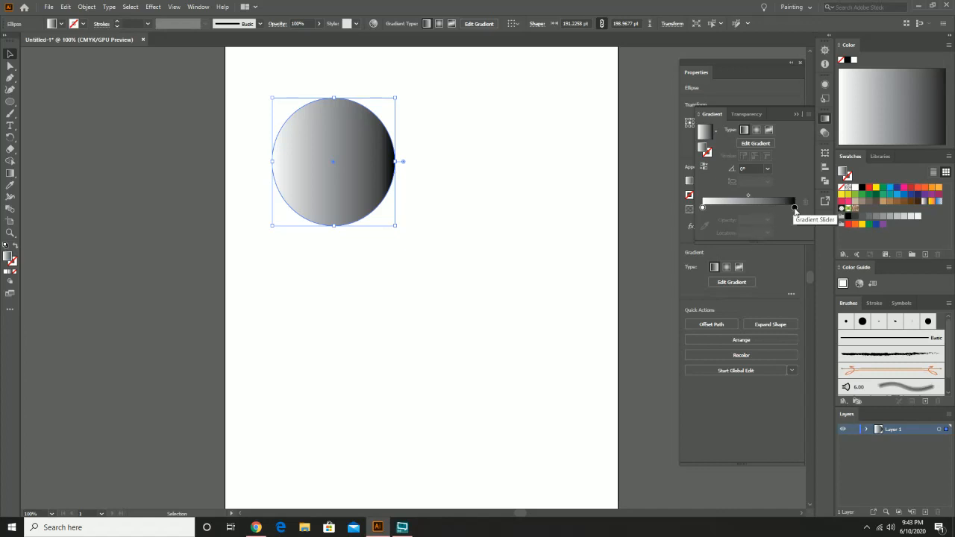
- Move the gradient's midpoint to about 48% and add a middle color stop at about 53%
mouse_move(795, 209)
left_mouse_down()
mouse_move(735, 208)
mouse_move(803, 209)
left_mouse_up()
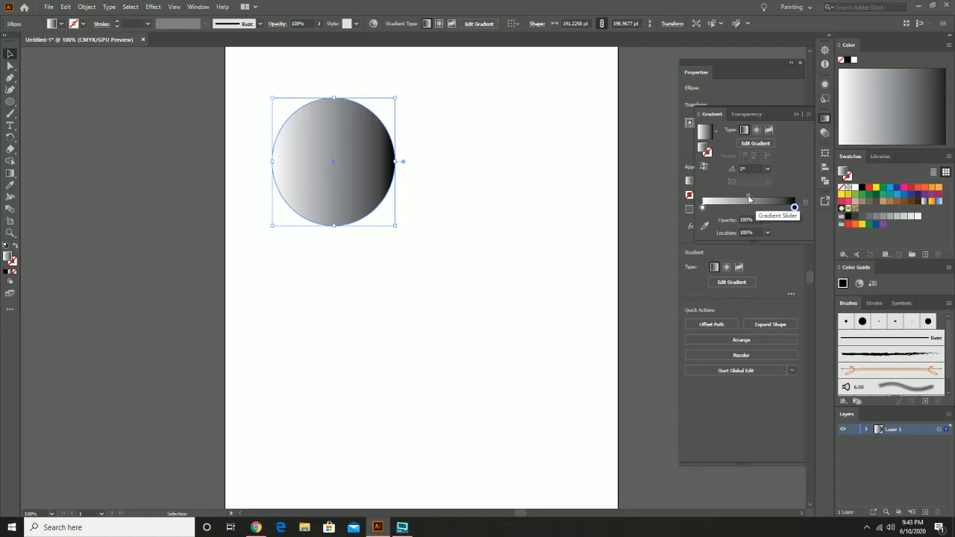
mouse_move(750, 199)
left_mouse_down()
mouse_move(765, 197)
mouse_move(748, 200)
left_mouse_up()
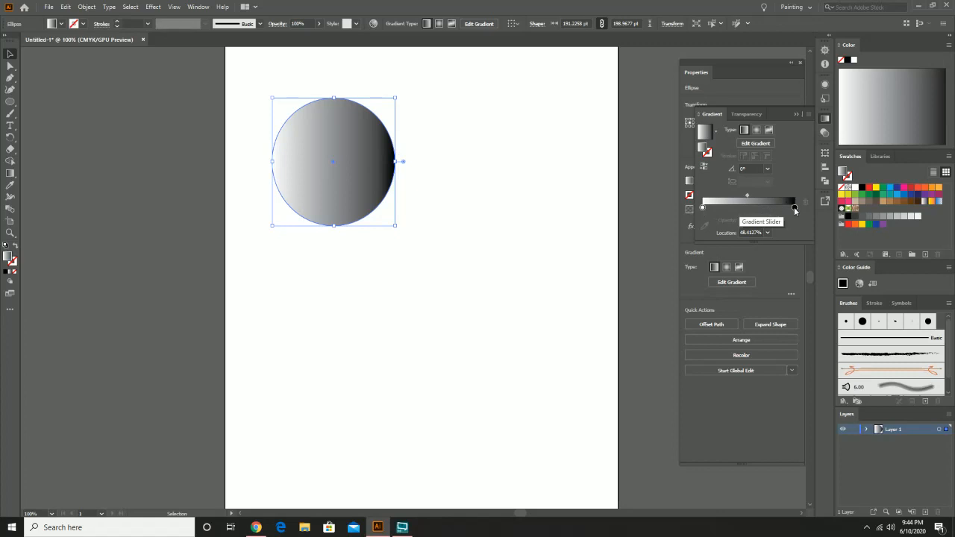
left_click(745, 210)
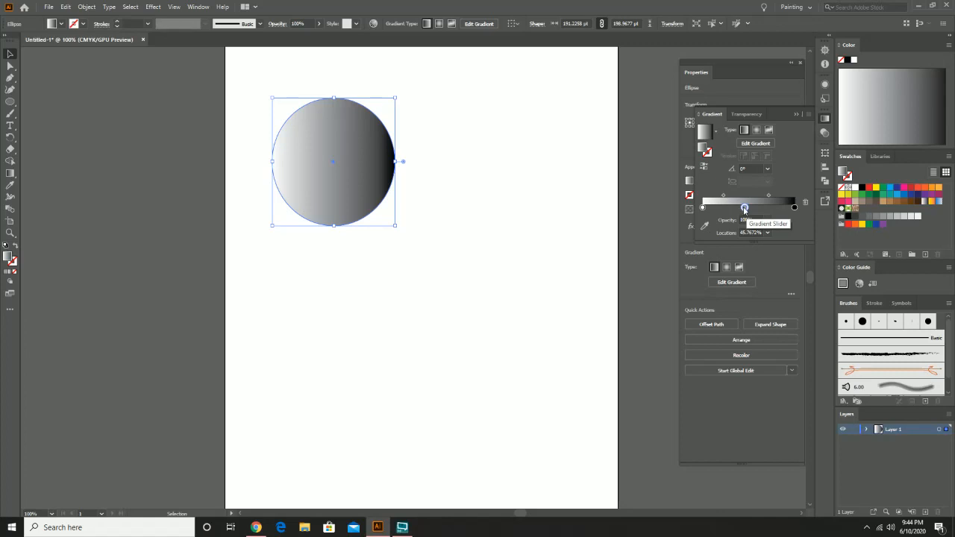
mouse_move(745, 209)
left_mouse_down()
mouse_move(729, 209)
mouse_move(769, 212)
mouse_move(751, 210)
left_mouse_up()
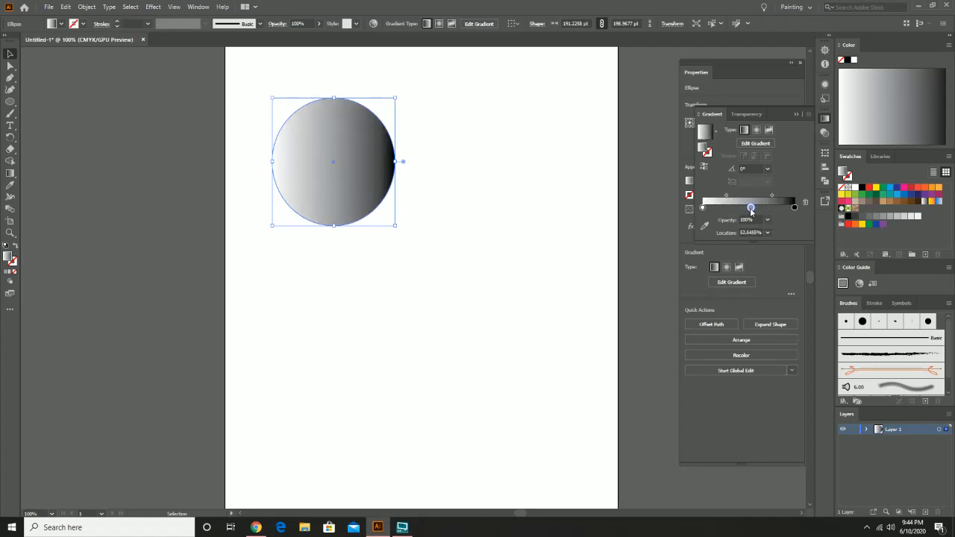
- Color the gradient's middle stop bright blue
double_click(751, 210)
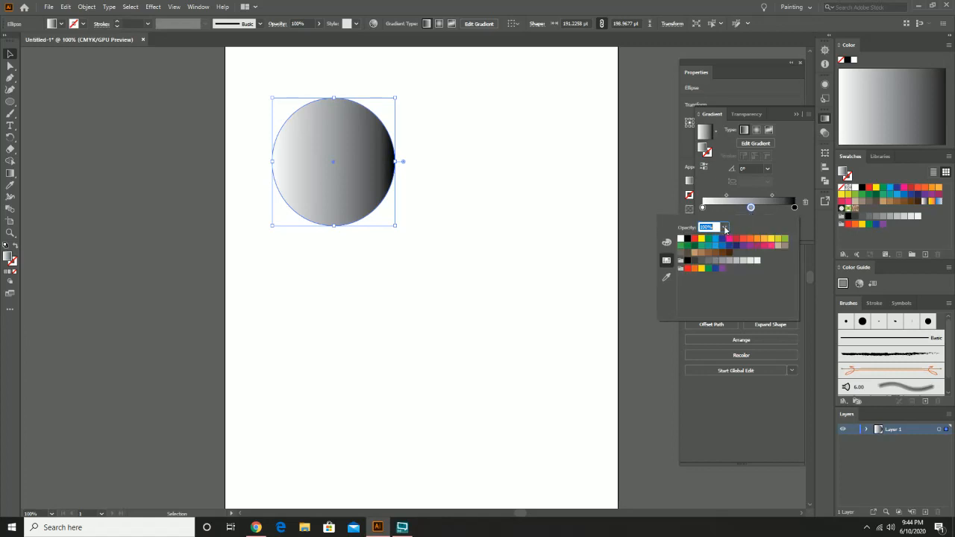
left_click(723, 228)
left_click(723, 228)
left_click(715, 240)
left_click(763, 189)
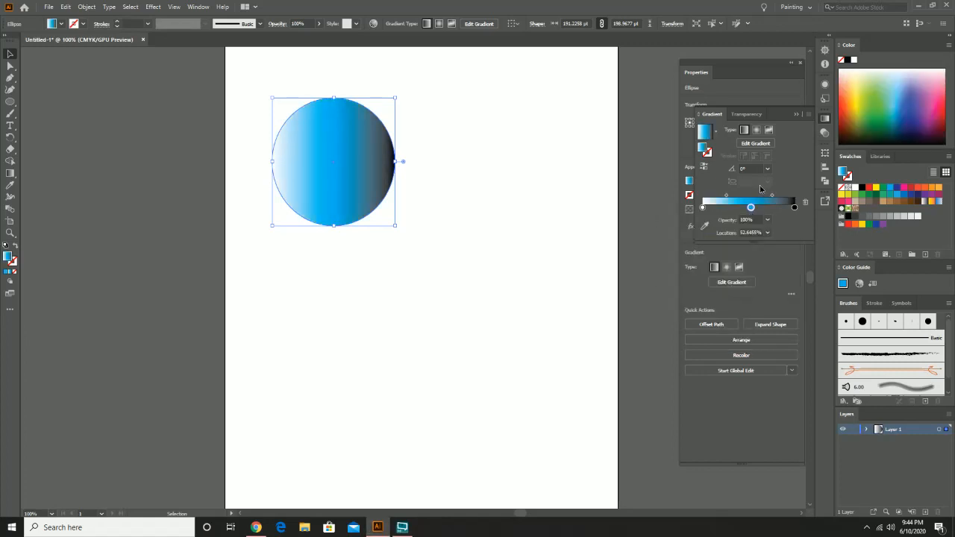
- Try applying the red swatch to the gradient's white starting stop, undoing each solid red fill
left_click(702, 208)
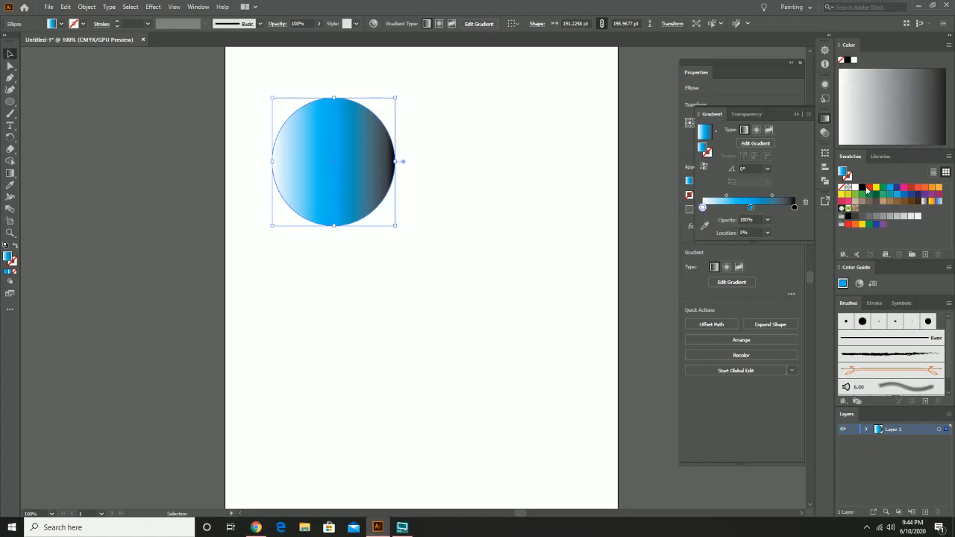
left_click(867, 191)
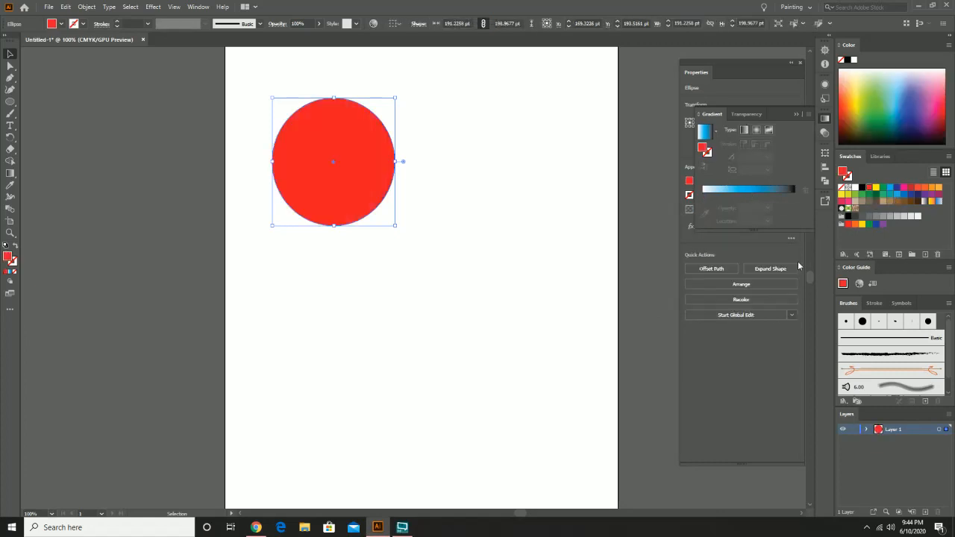
left_click(733, 303)
key("ctrl+z")
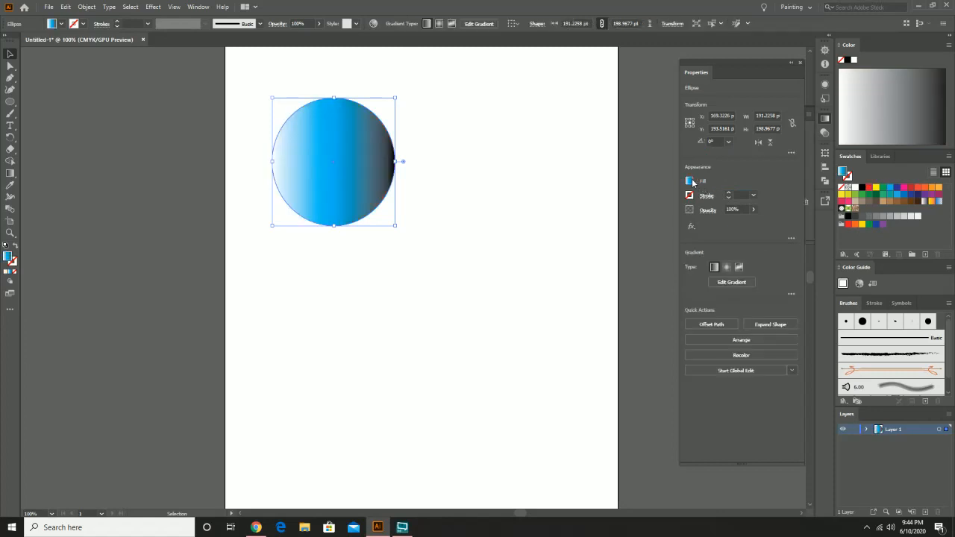
left_click(692, 182)
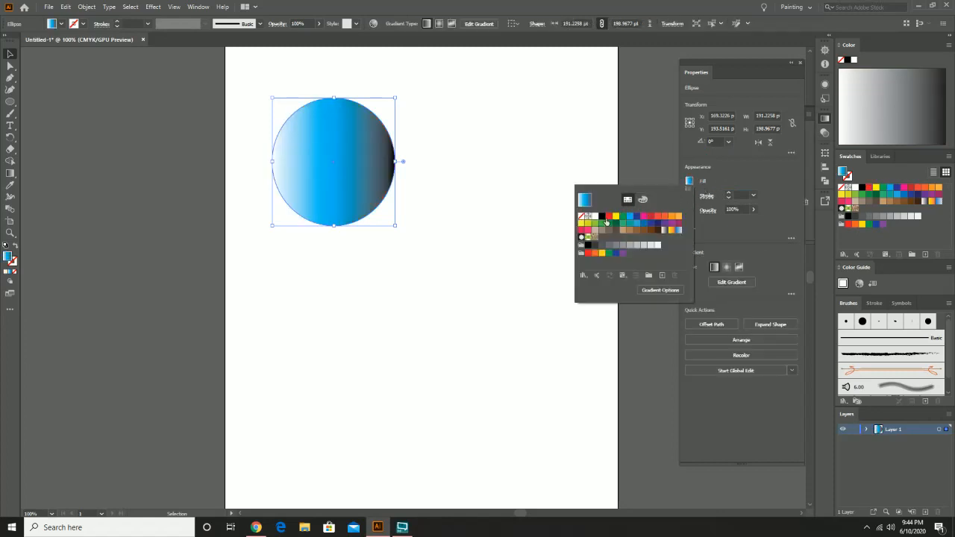
left_click(608, 220)
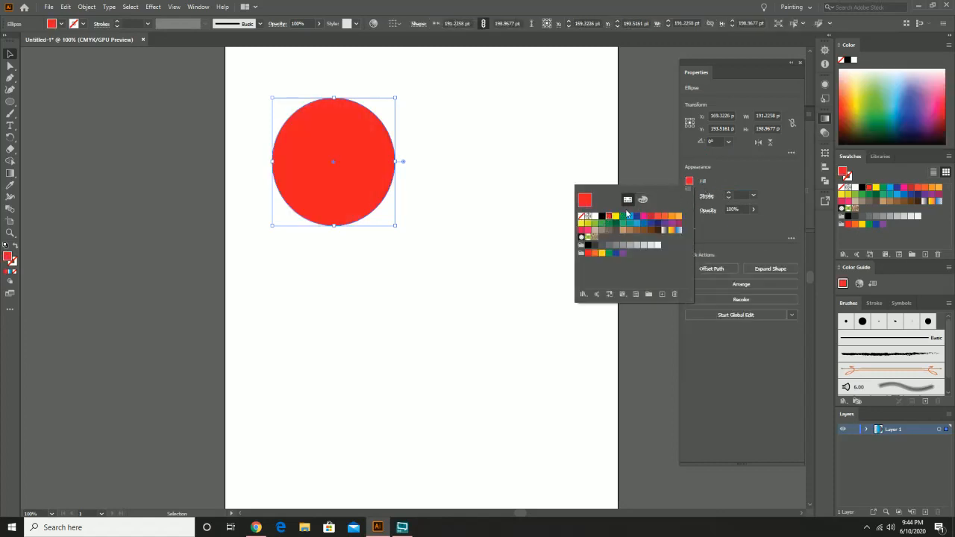
key("Escape")
key("ctrl+z")
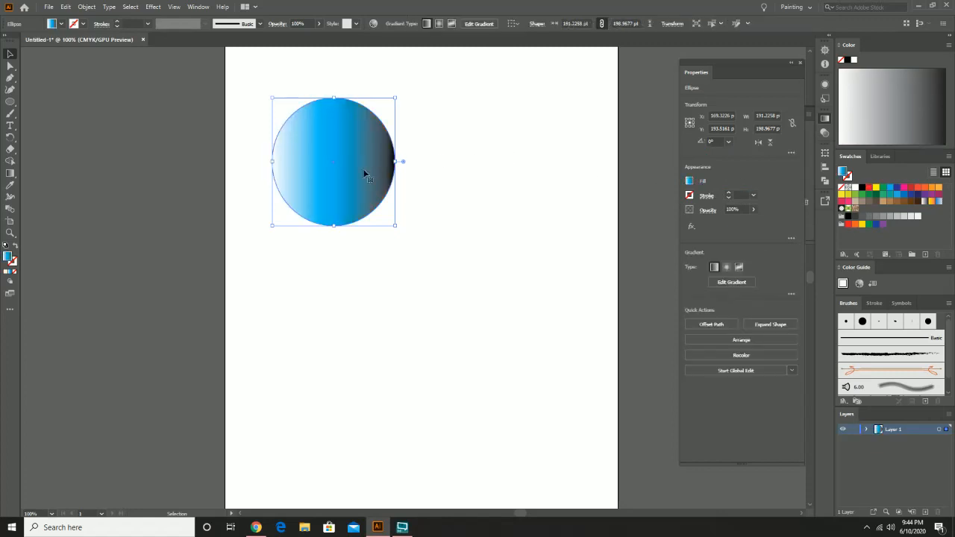
- Change the gradient's starting stop to red
left_click(825, 119)
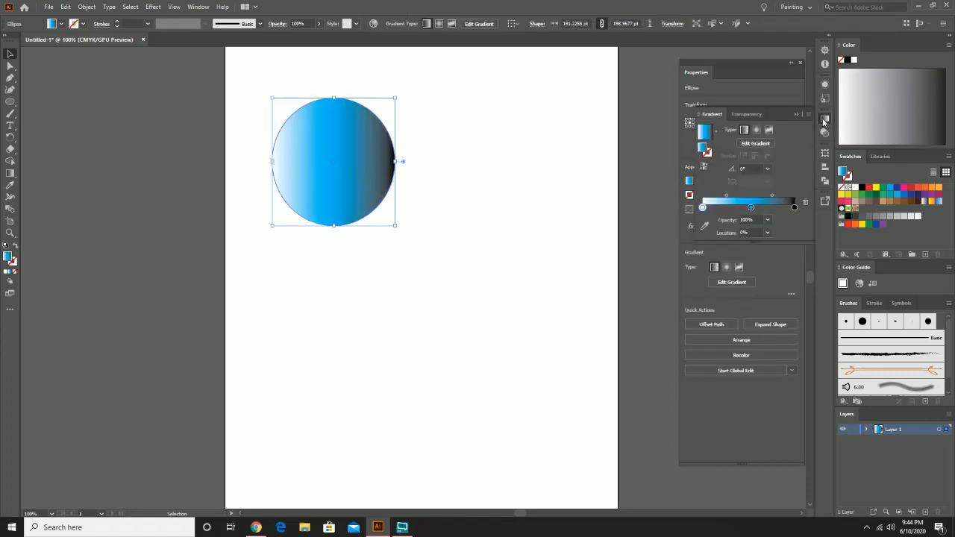
double_click(703, 209)
left_click(695, 239)
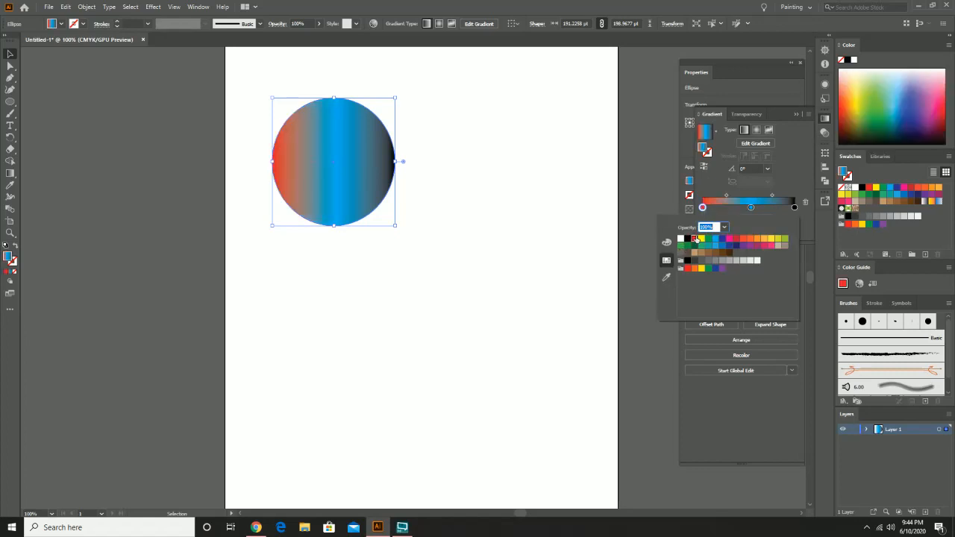
left_click(787, 159)
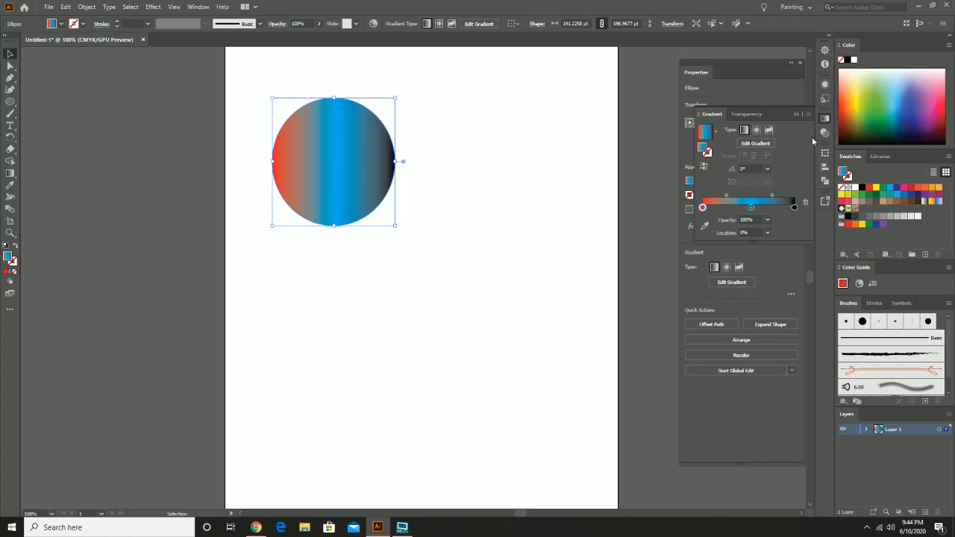
- Change the gradient's black end stop to yellow
left_click(795, 208)
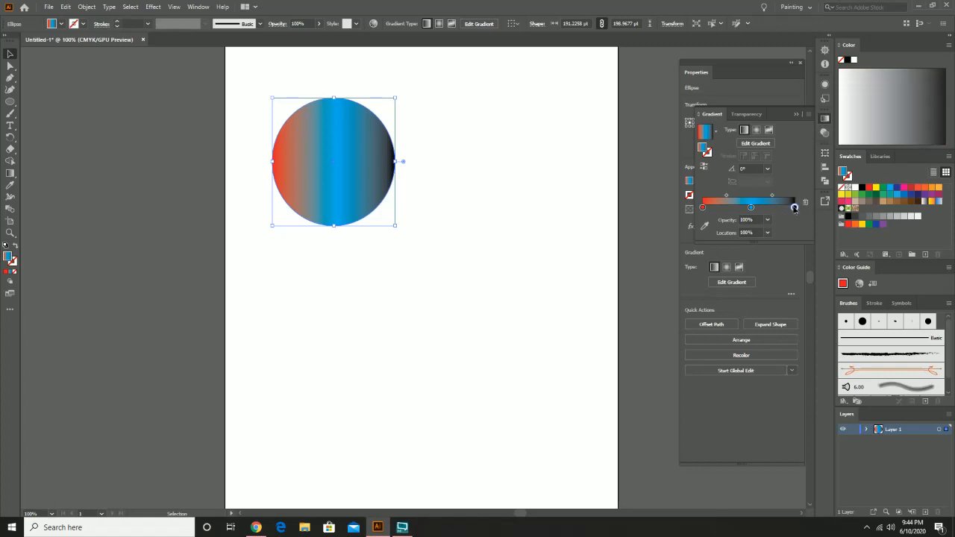
double_click(795, 208)
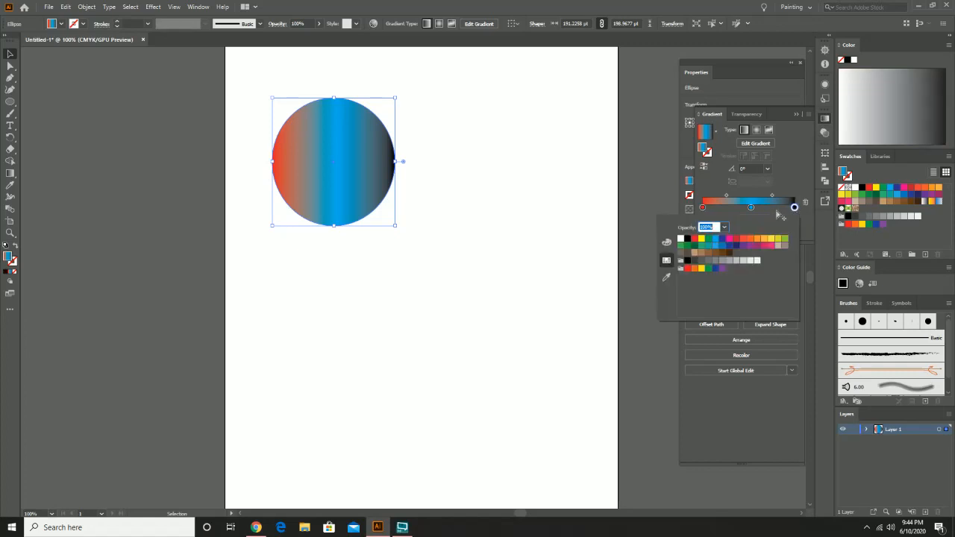
left_click(702, 239)
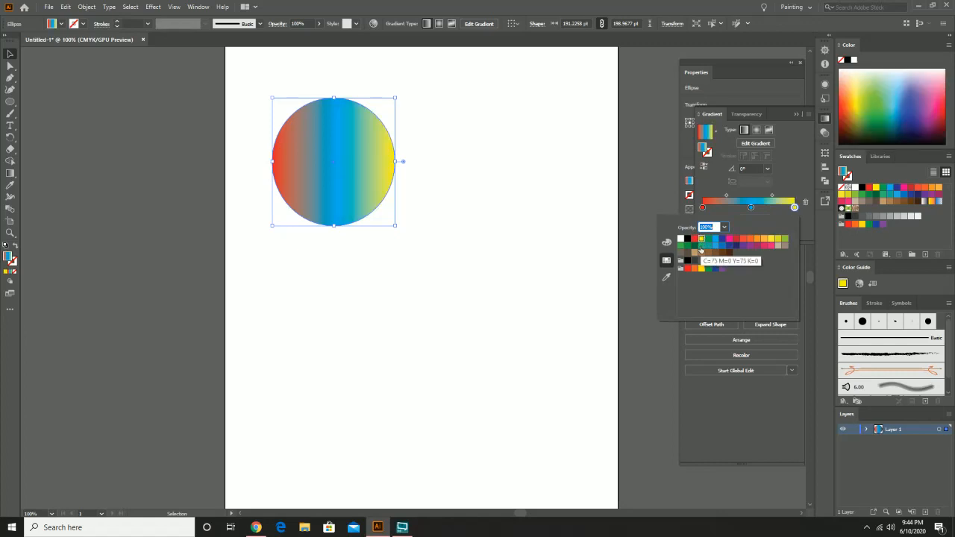
left_click(777, 208)
- Add two more gradient stops at about 76% and 29%, and expand the contents of Layer 1
left_click(772, 208)
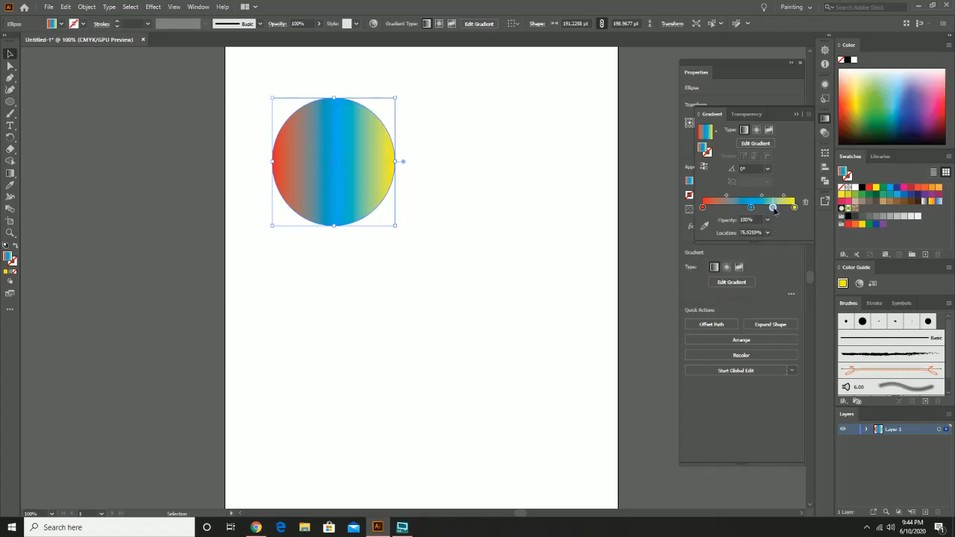
left_click(729, 208)
left_click(868, 430)
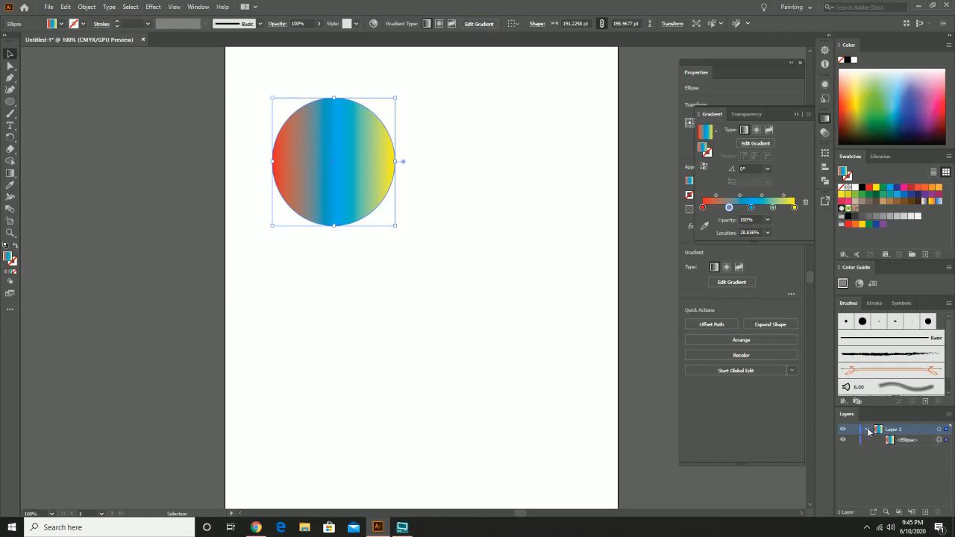
- Draw a larger ellipse about 369 by 347 pt over the gradient ellipse and move it behind the smaller one
left_click(10, 102)
left_click_drag(240, 65, 479, 286)
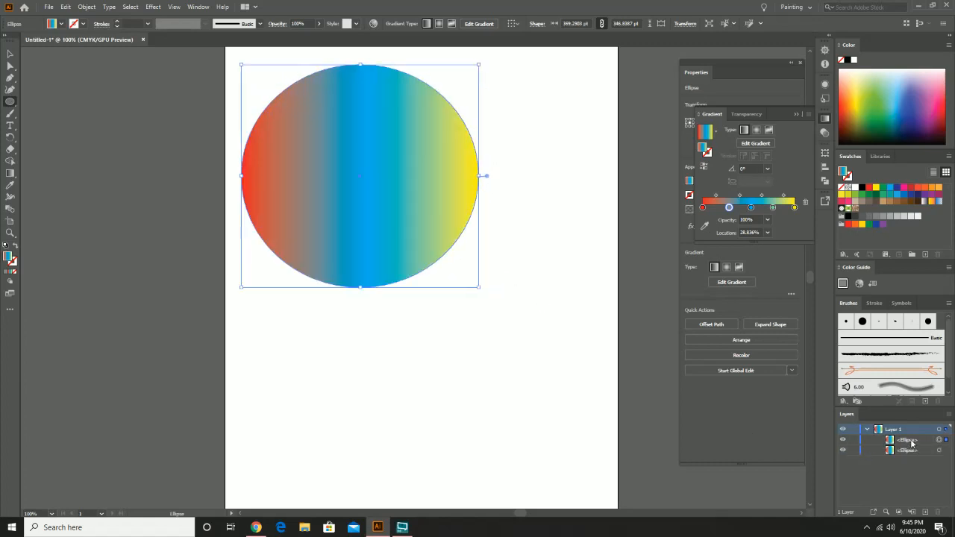
left_click_drag(909, 441, 910, 456)
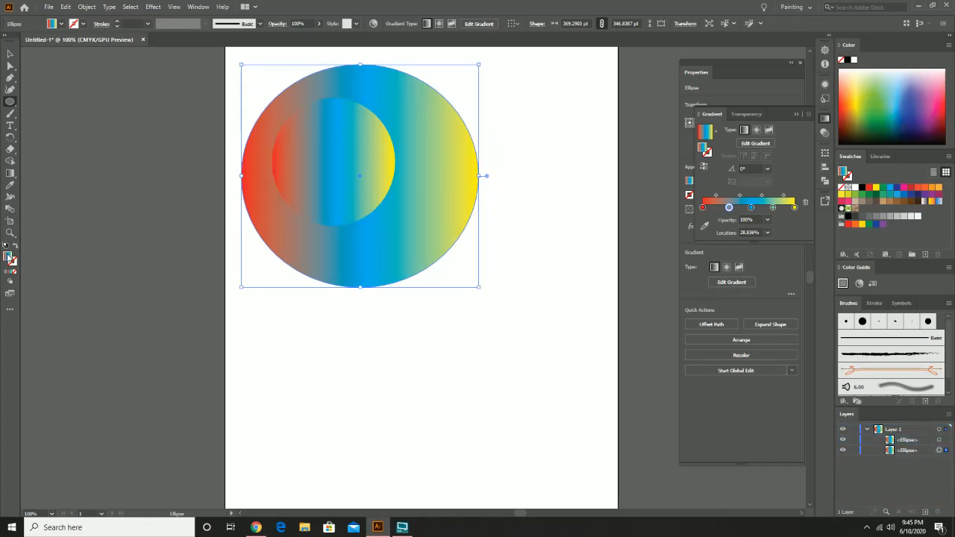
- Give the large back ellipse a solid red fill
double_click(8, 257)
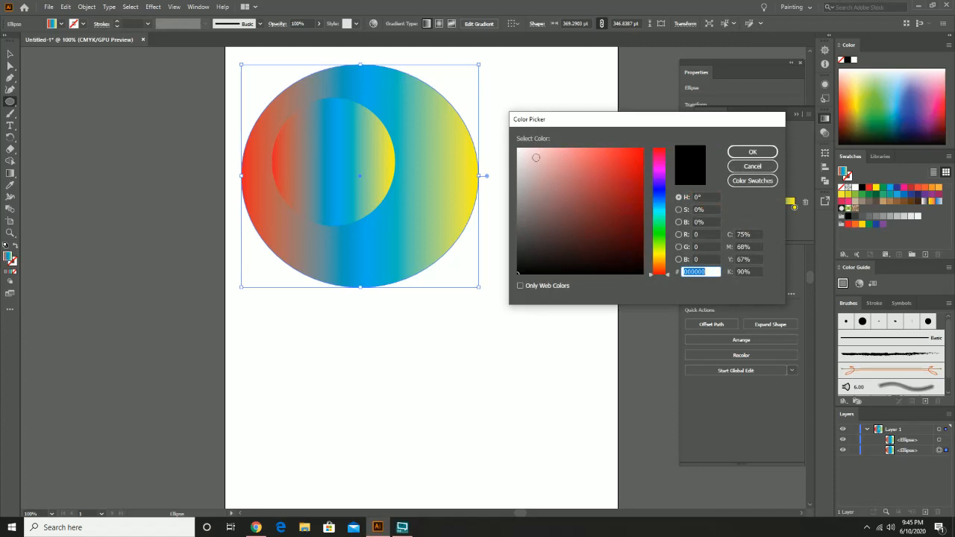
left_click(519, 150)
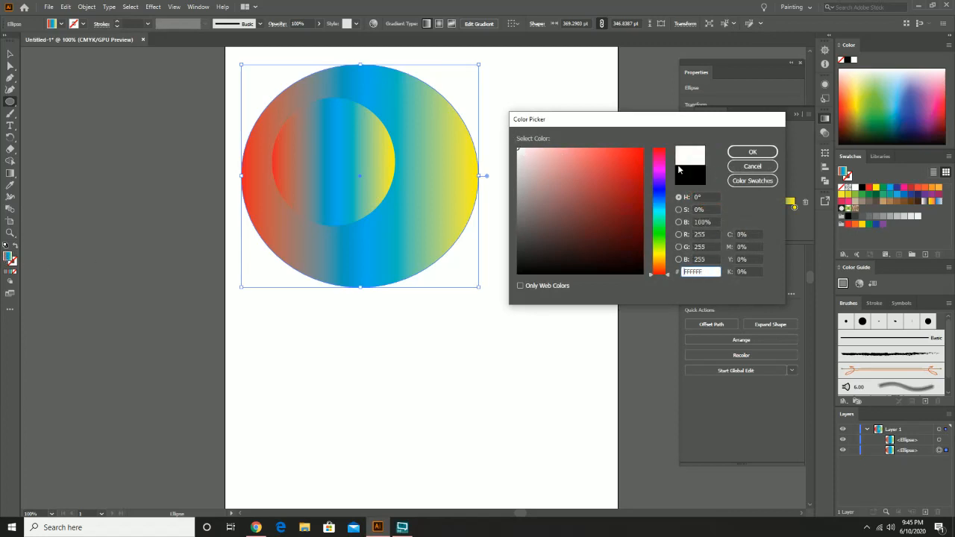
left_click_drag(639, 150, 629, 169)
left_click(750, 156)
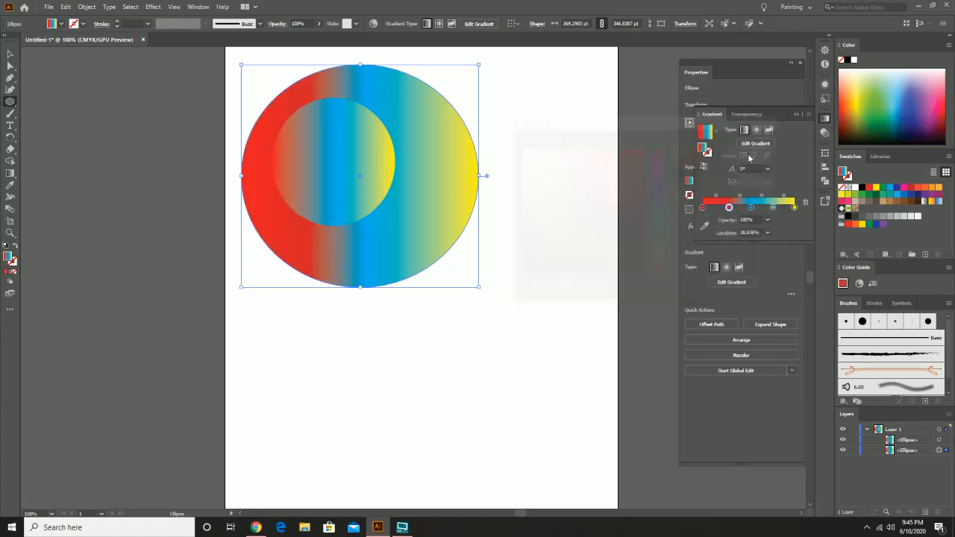
left_click(7, 273)
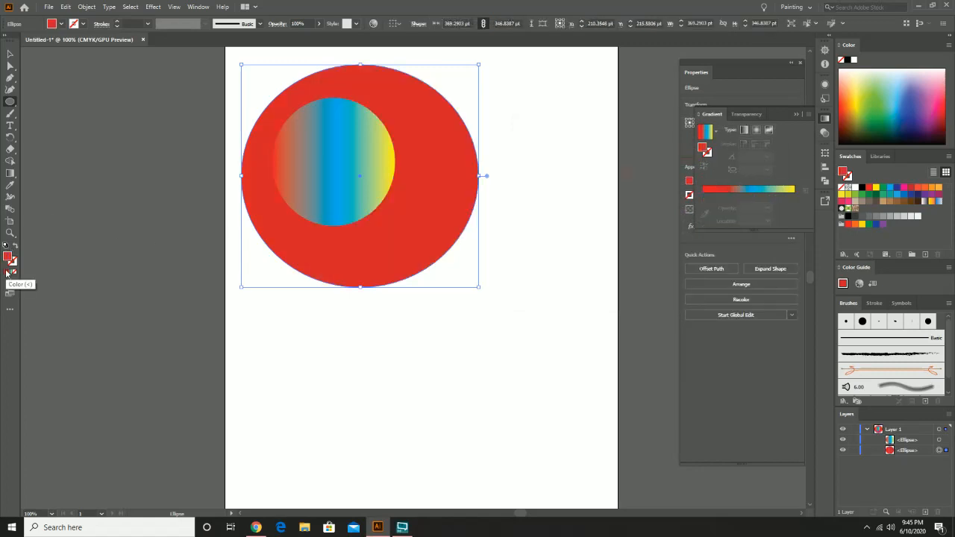
- Set the small ellipse's yellow end gradient stop to 0% opacity and move the ellipse slightly toward the red ellipse's center
left_click(10, 54)
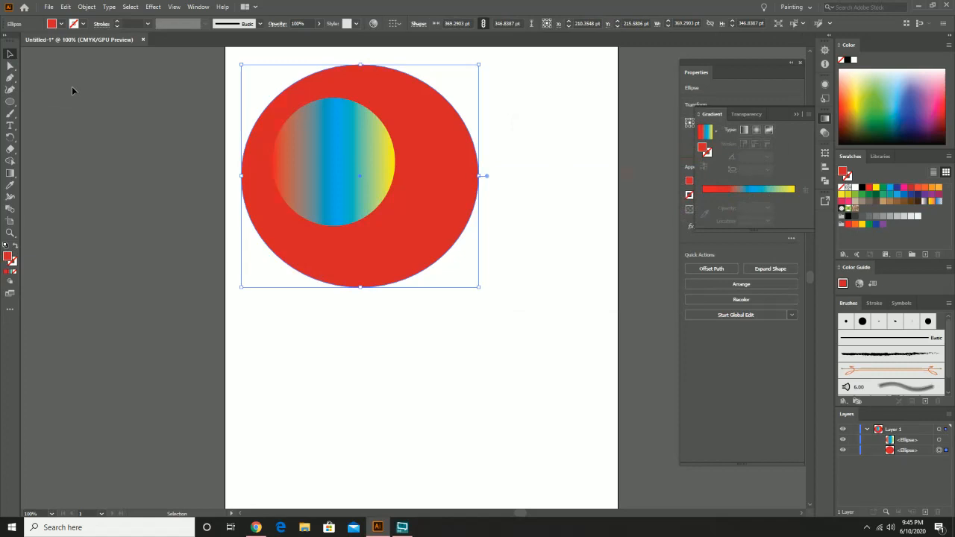
left_click(365, 194)
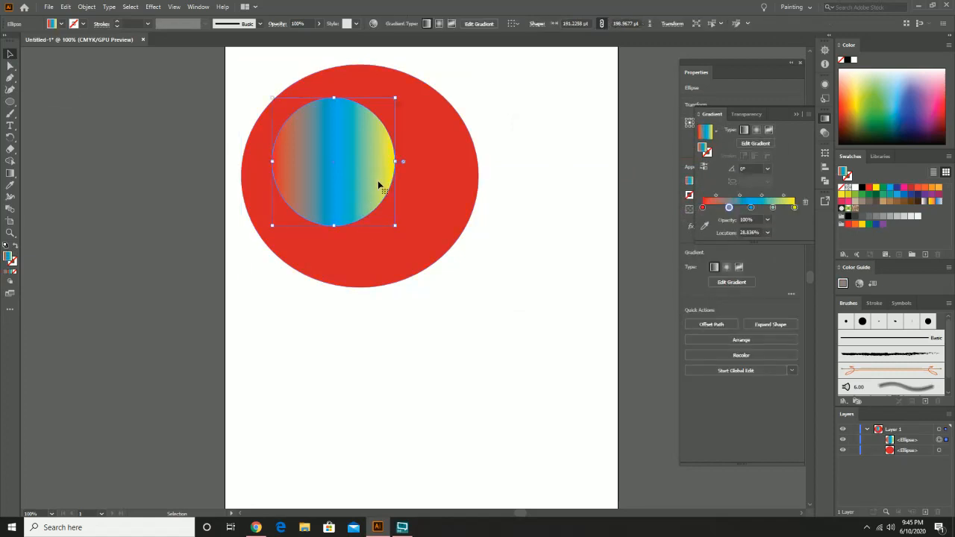
left_click(795, 207)
left_click(768, 220)
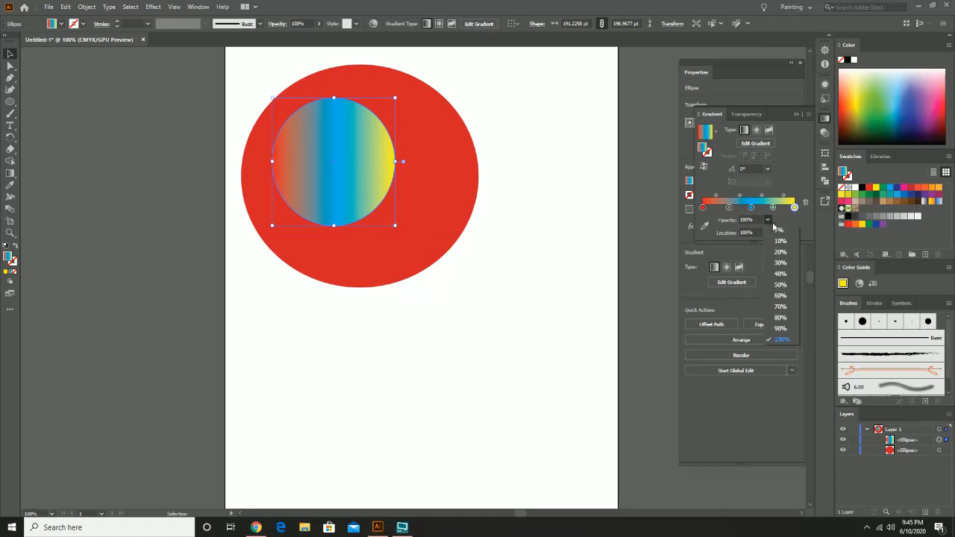
left_click(780, 231)
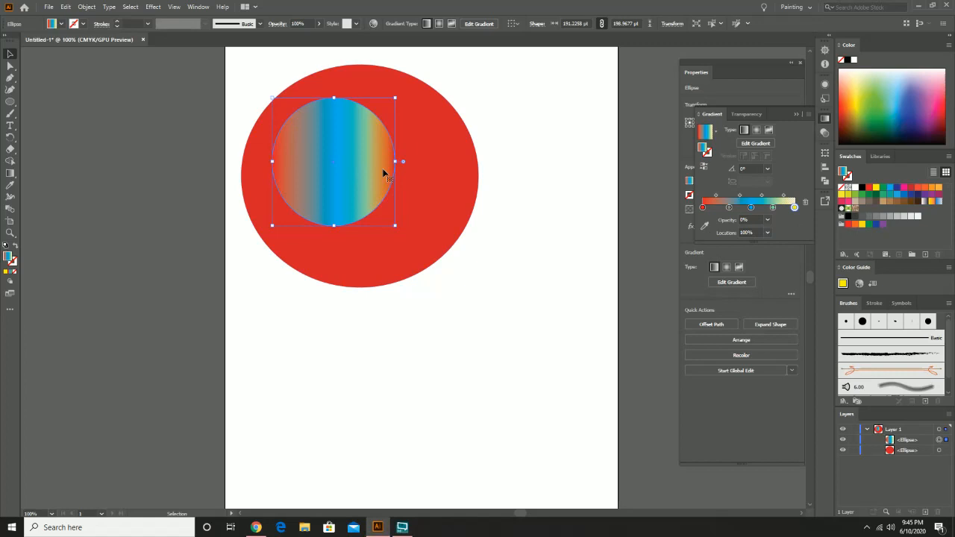
left_click_drag(347, 160, 368, 164)
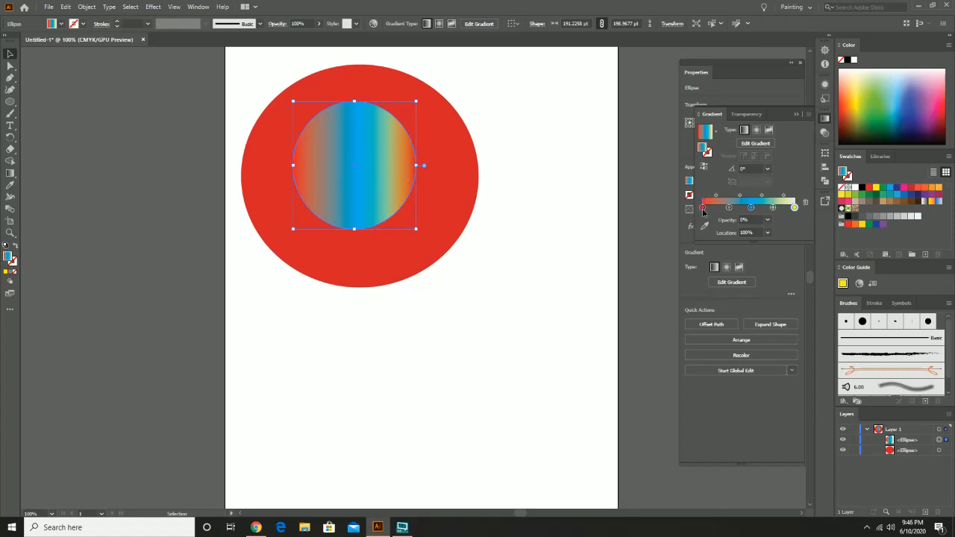
- Change the starting stop of the small ellipse's gradient to blue
left_click(898, 194)
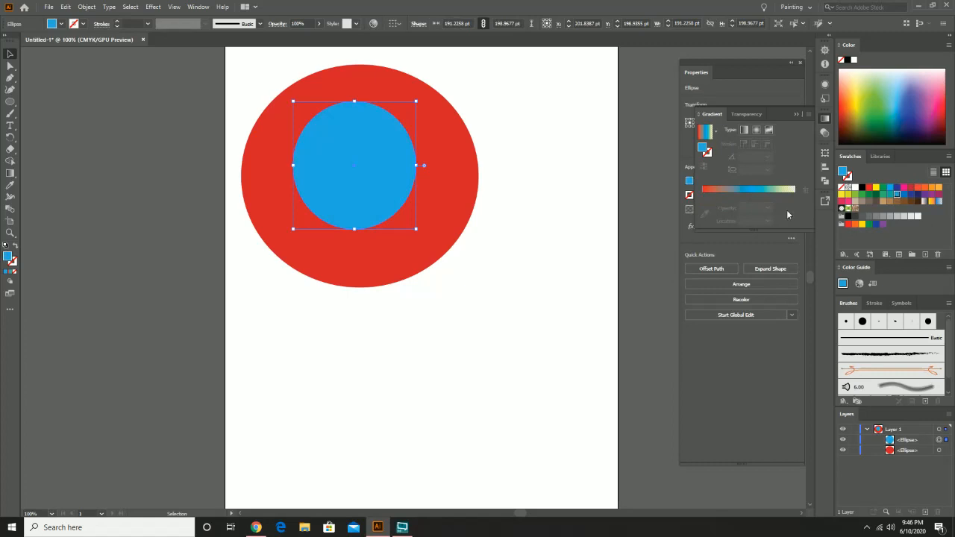
left_click(784, 190)
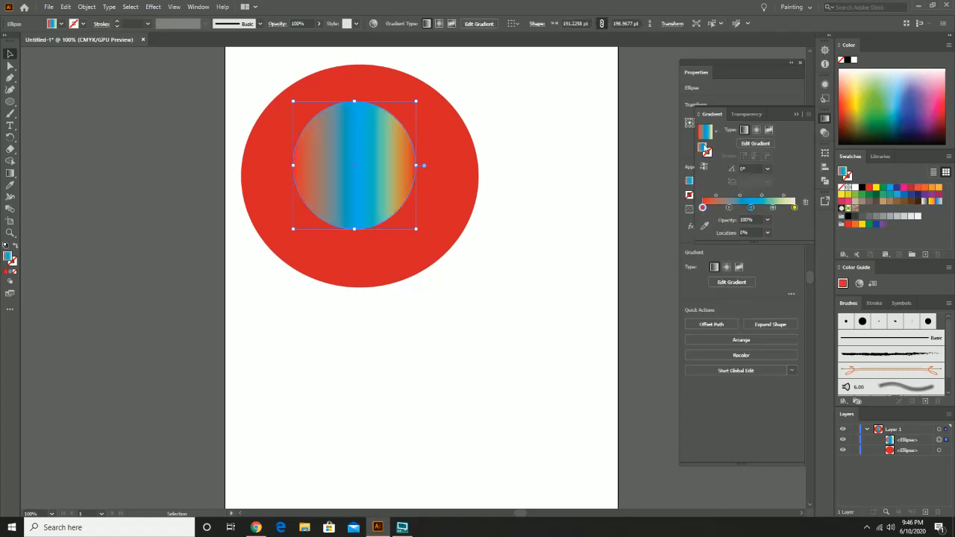
double_click(703, 208)
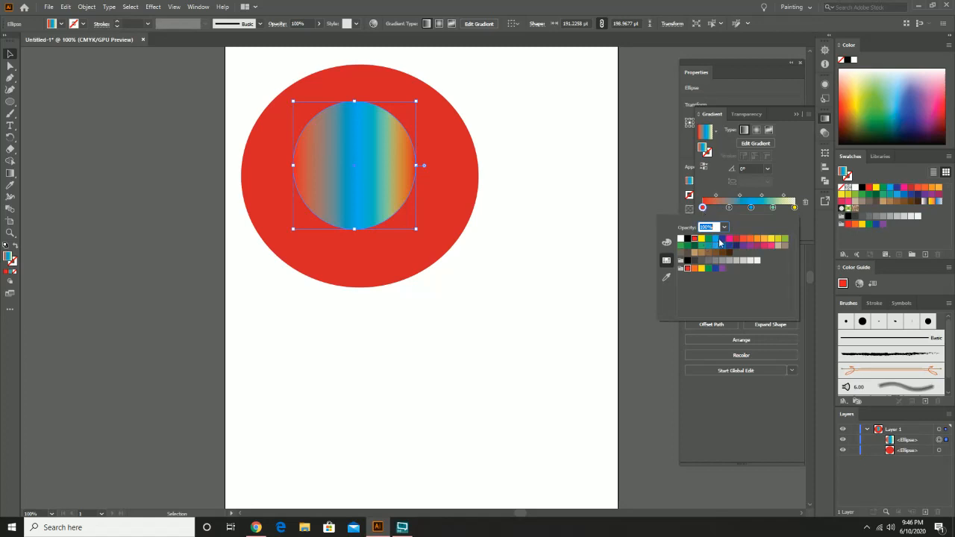
left_click(718, 240)
left_click(584, 103)
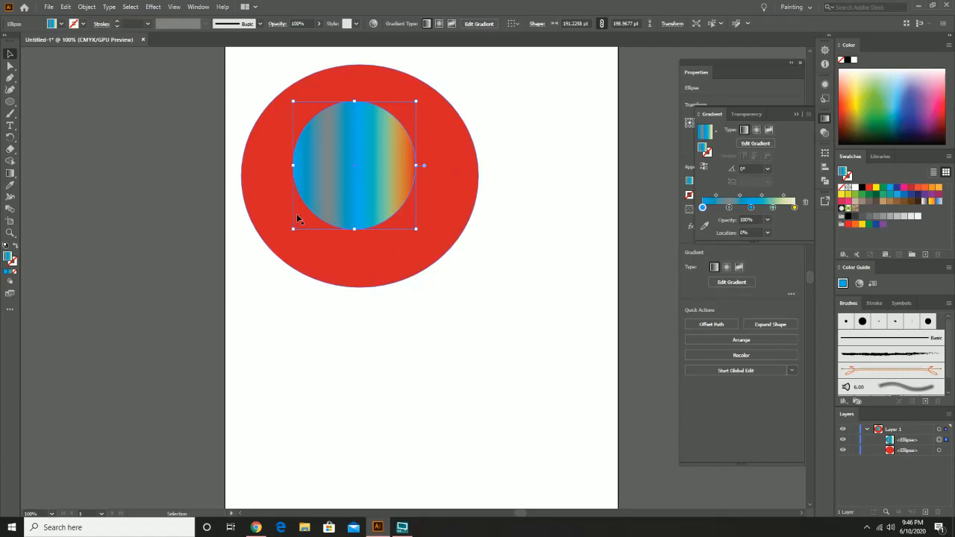
- Draw a circle about 190 pt across below the red ellipse and make its gradient radial
left_click(10, 103)
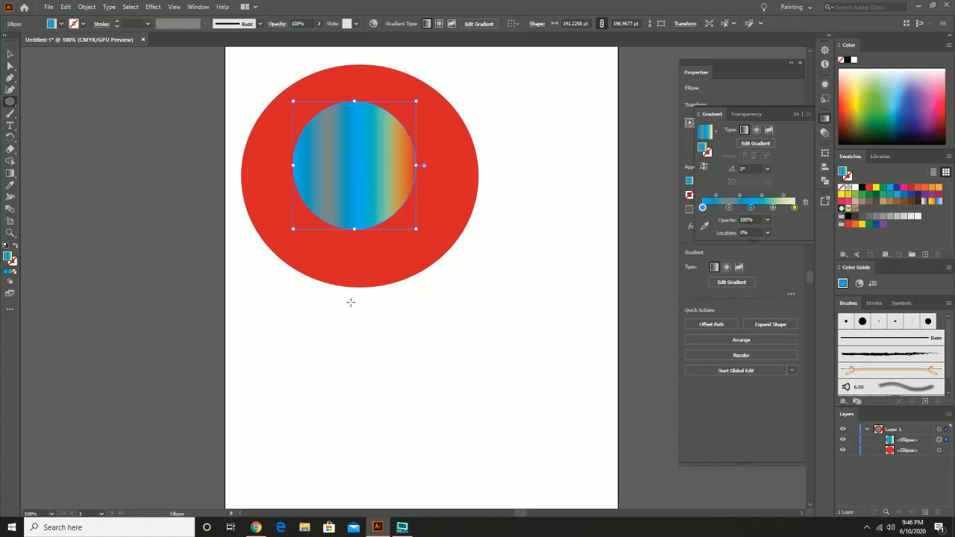
left_click_drag(446, 359, 564, 478)
left_click_drag(578, 412, 538, 314)
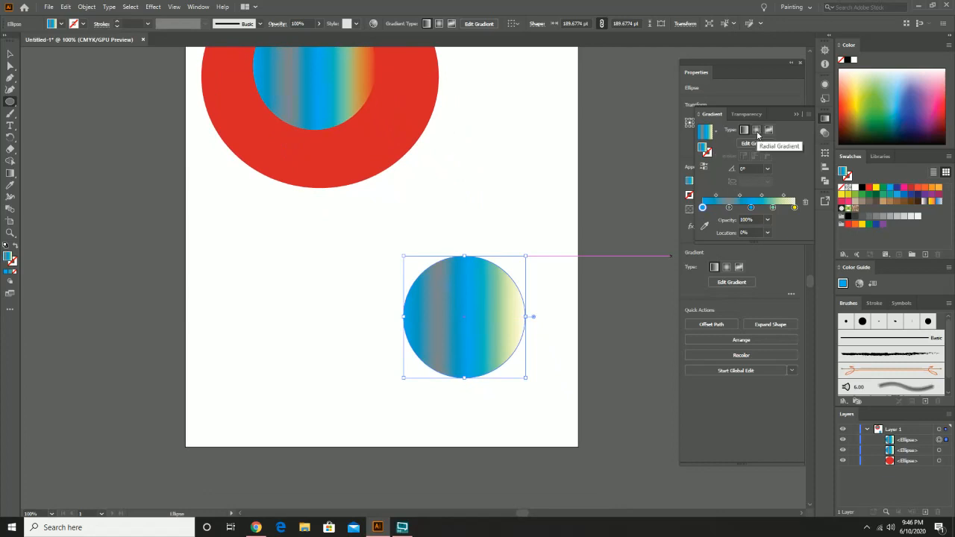
left_click(758, 131)
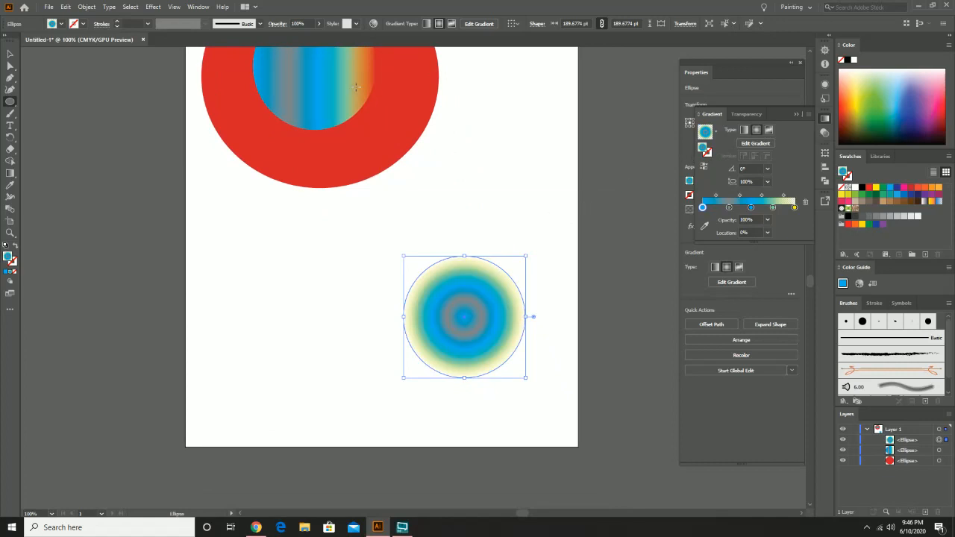
key("v")
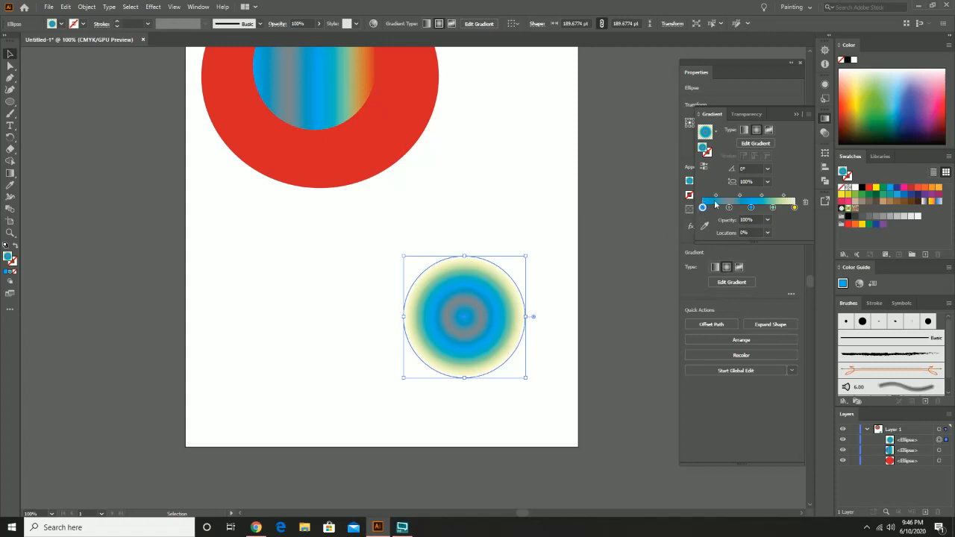
- Apply the White, Black gradient preset to the new circle as a radial gradient, with black in the center fading to white
left_click(795, 208)
left_click(715, 132)
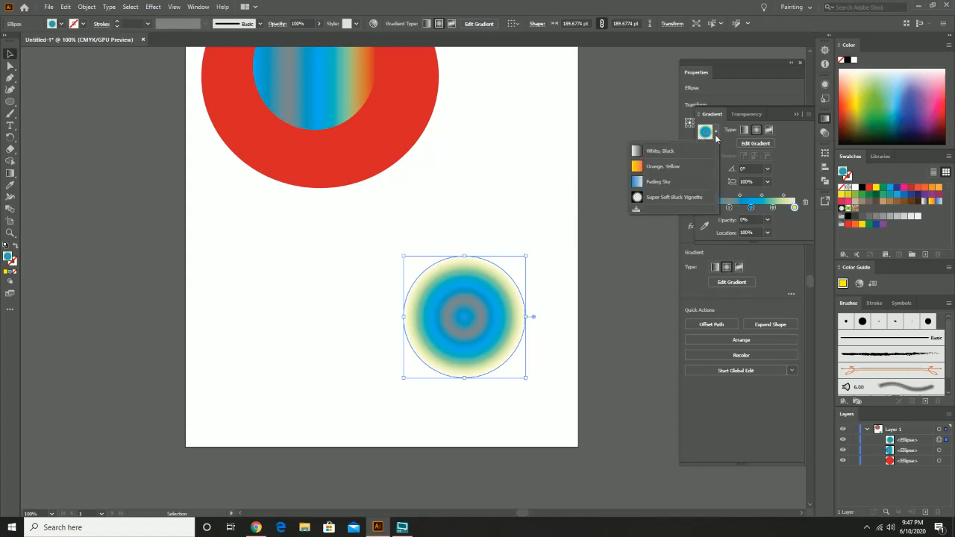
left_click(670, 155)
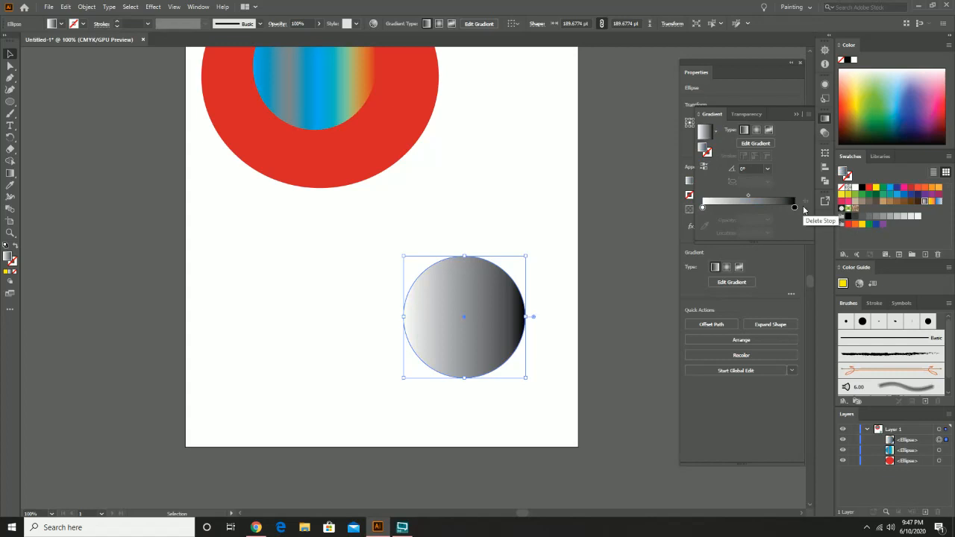
left_click(756, 131)
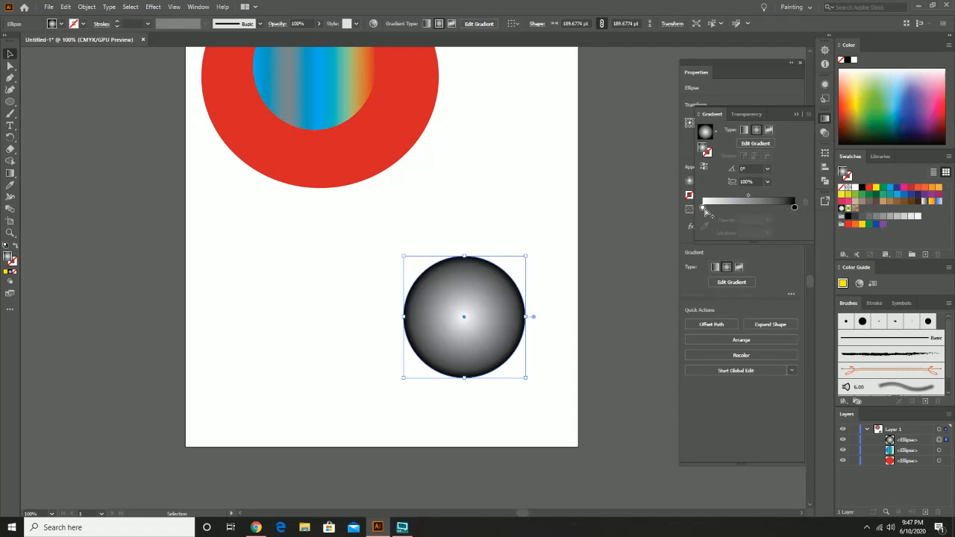
mouse_move(703, 210)
left_mouse_down()
mouse_move(793, 206)
mouse_move(745, 217)
mouse_move(686, 210)
left_mouse_up()
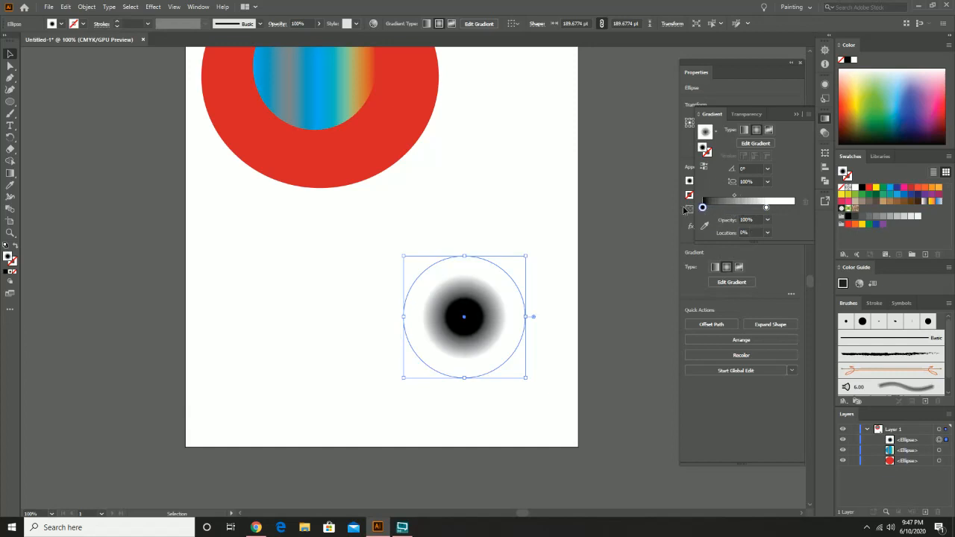
- Add a dark brown gradient stop at about 26%
left_click(728, 209)
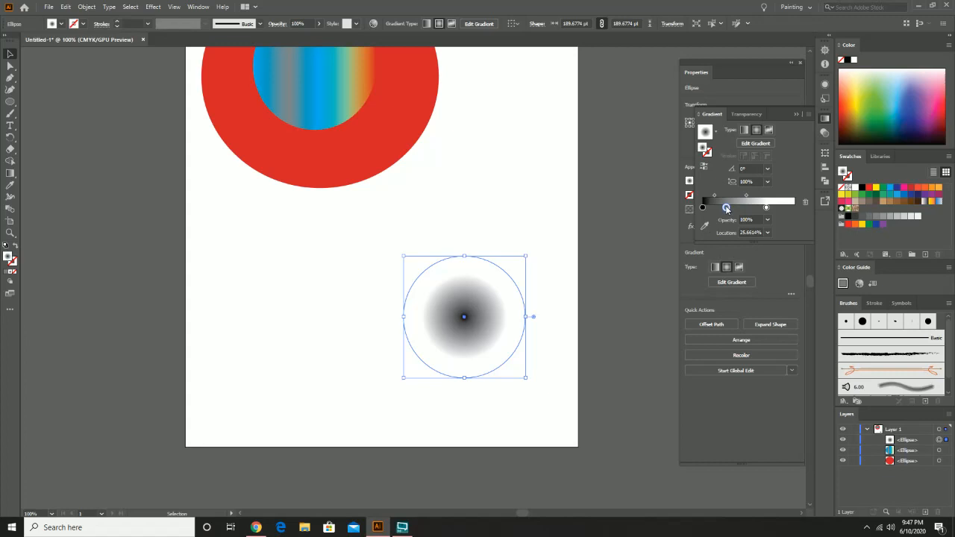
double_click(727, 209)
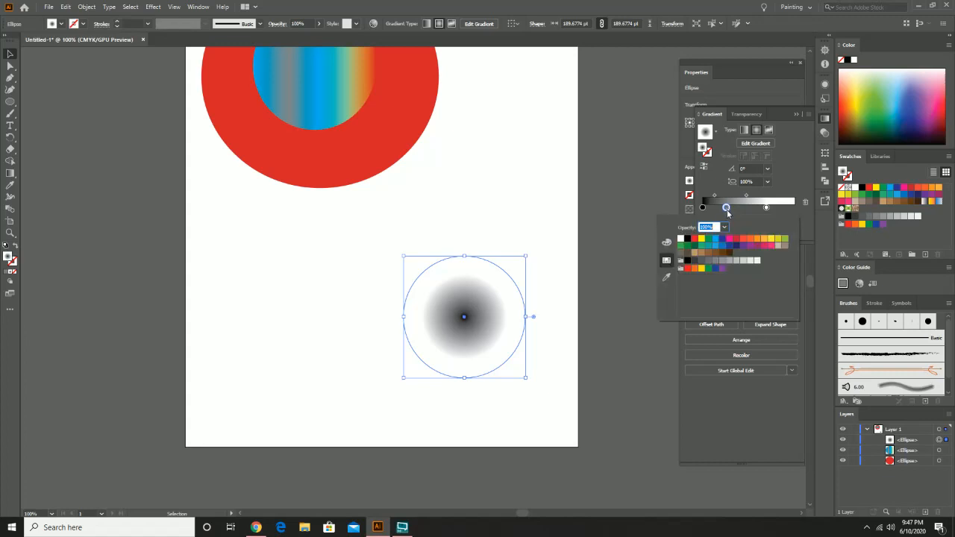
left_click(723, 254)
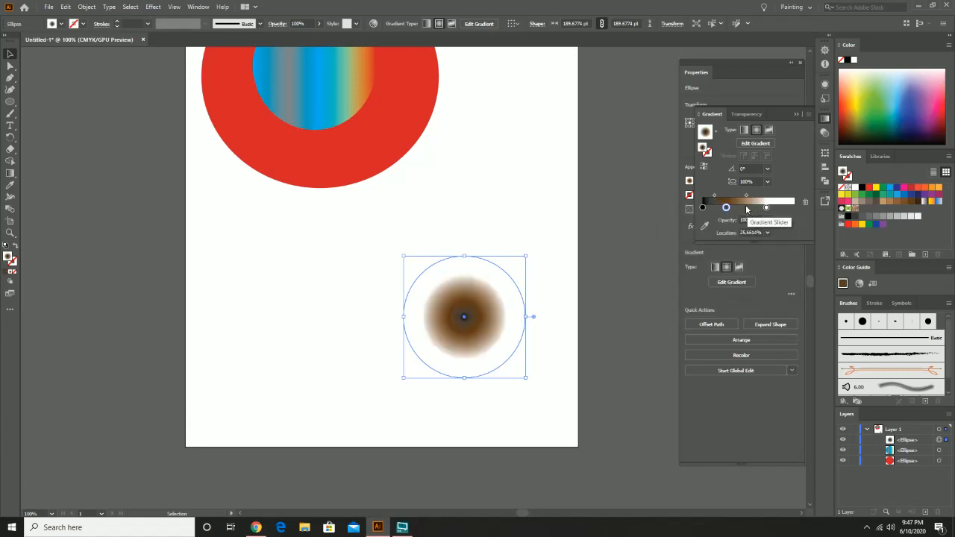
- Add a black gradient stop at about 48%, between the brown and white stops
left_click(746, 209)
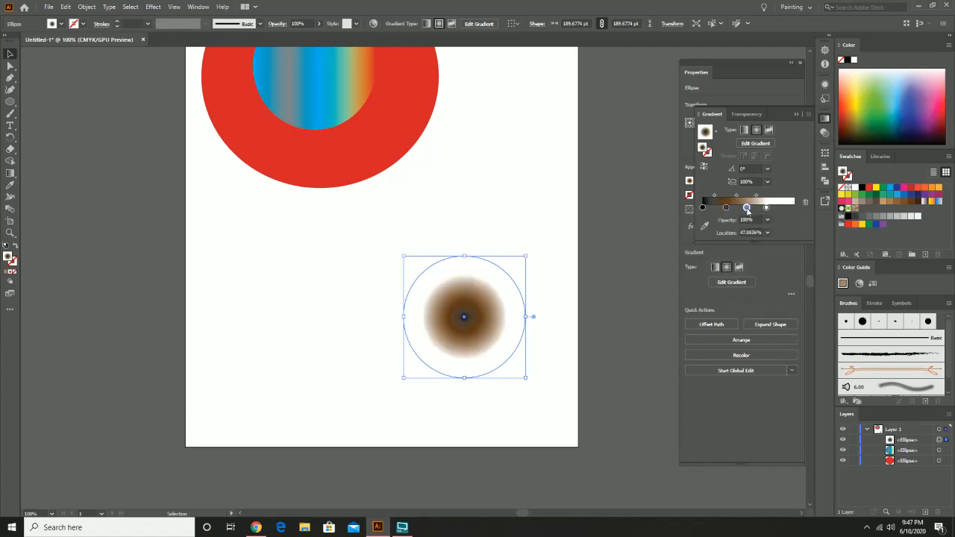
double_click(747, 208)
left_click(687, 240)
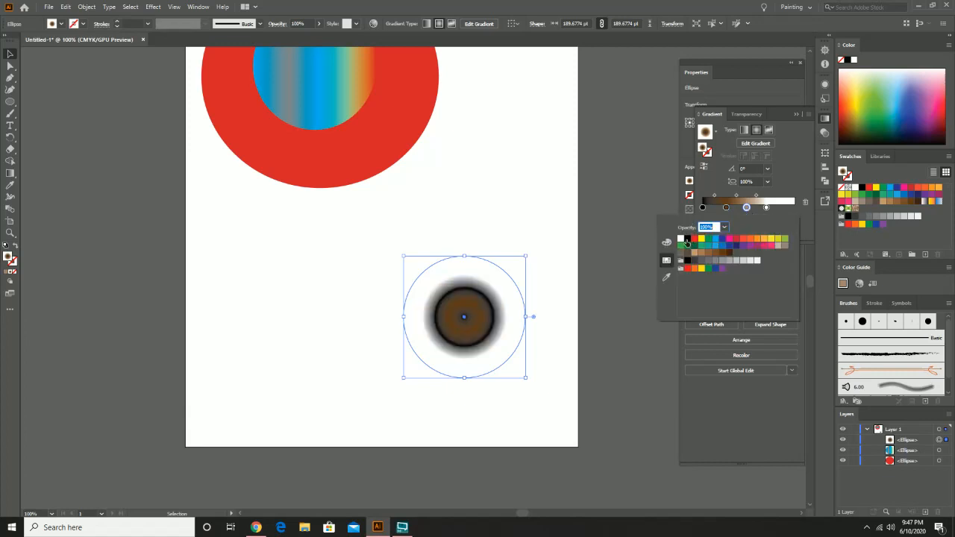
- Add a gradient stop at the 100% end and color it black
left_click(793, 209)
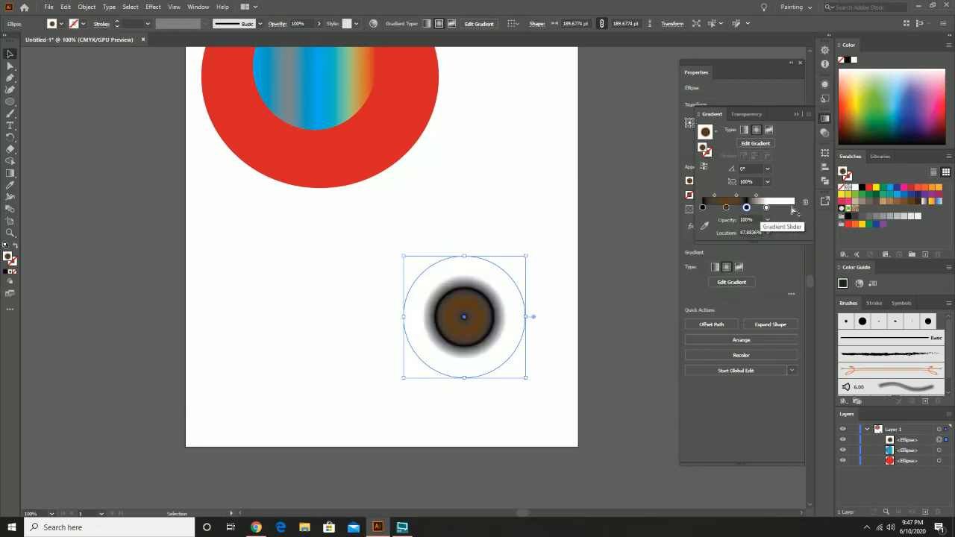
left_click(789, 208)
left_click_drag(789, 208, 794, 209)
double_click(794, 208)
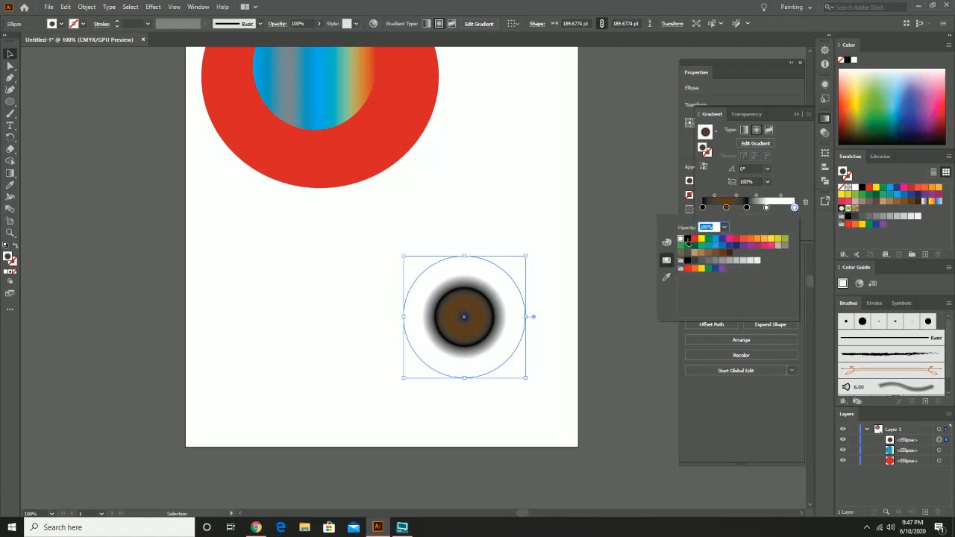
left_click(686, 240)
left_click(793, 179)
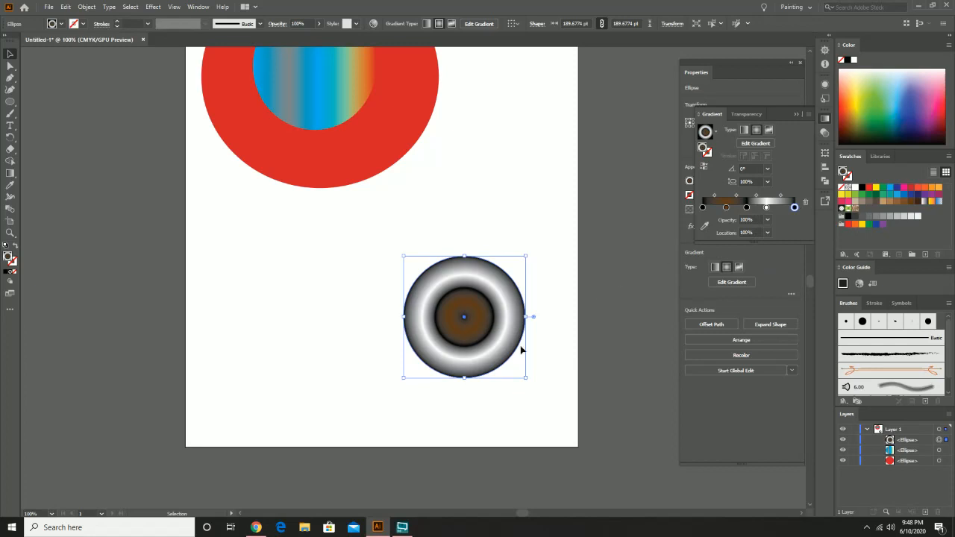
- Move the central black stop to about 19% and the brown stop to about 22%
mouse_move(705, 210)
left_mouse_down()
mouse_move(713, 231)
mouse_move(707, 209)
mouse_move(721, 211)
left_mouse_up()
left_click(702, 209)
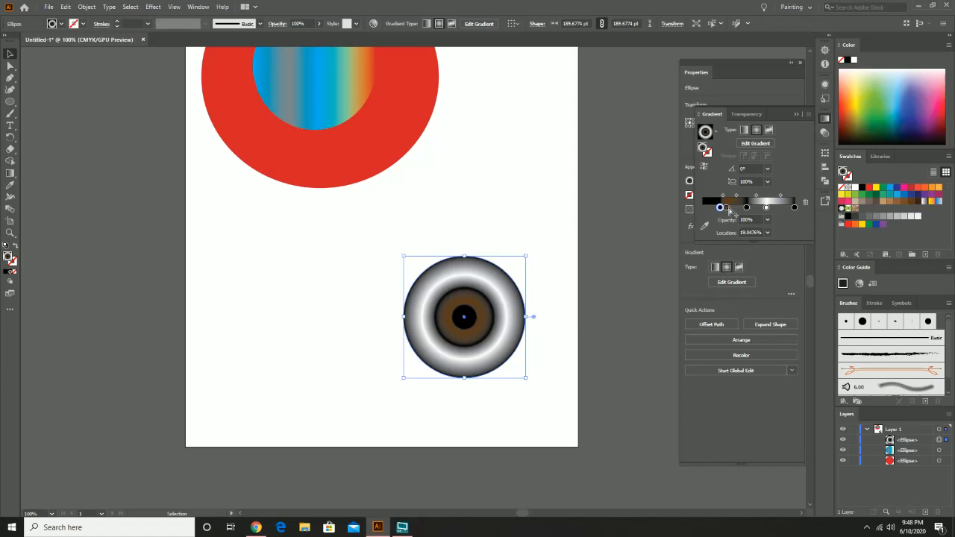
left_click_drag(721, 209, 723, 211)
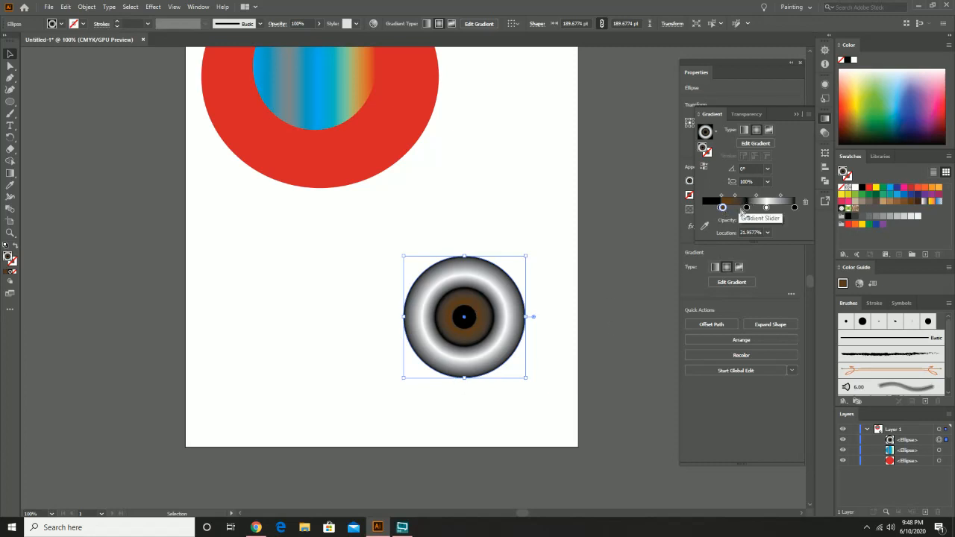
- Add a brown gradient stop at about 46% and move the white stop in to about 51%
left_click(741, 210)
left_click_drag(741, 211, 745, 211)
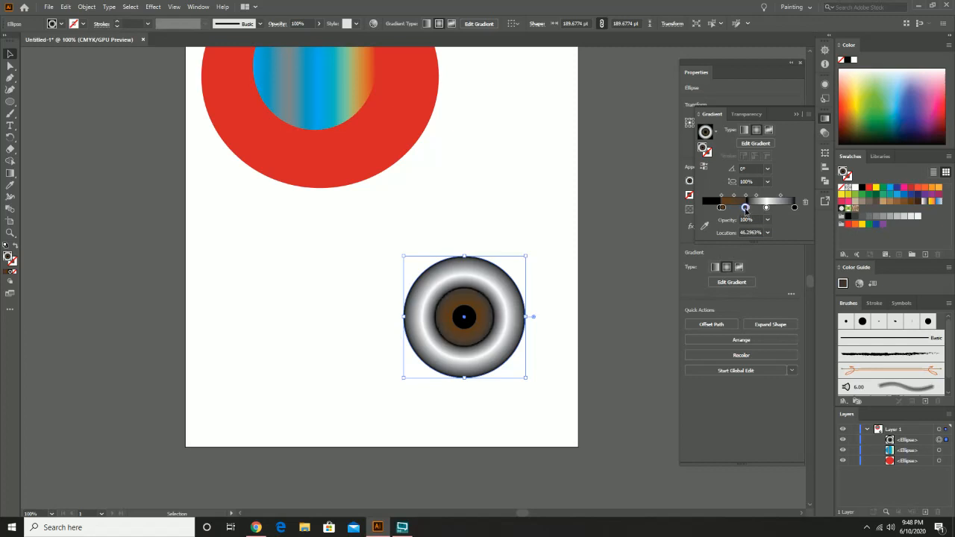
double_click(746, 208)
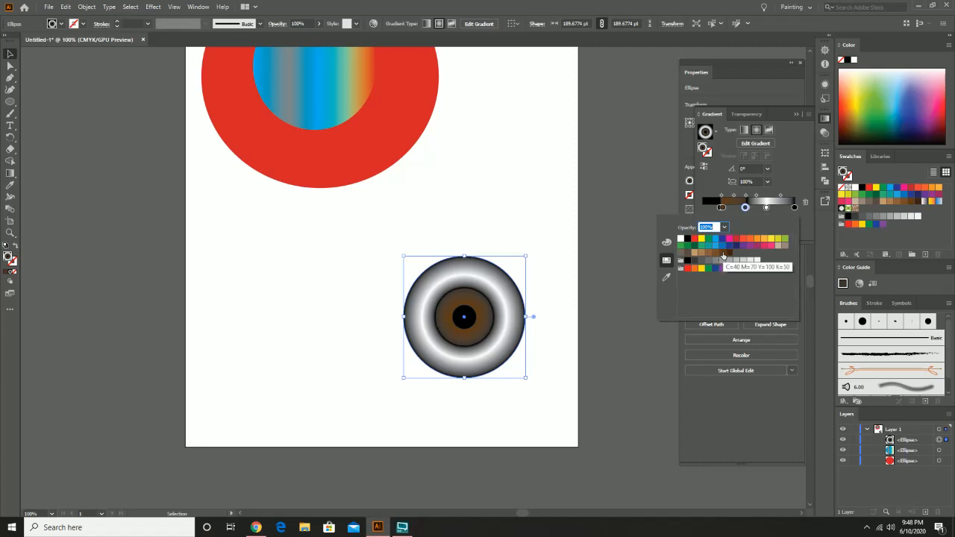
left_click(723, 254)
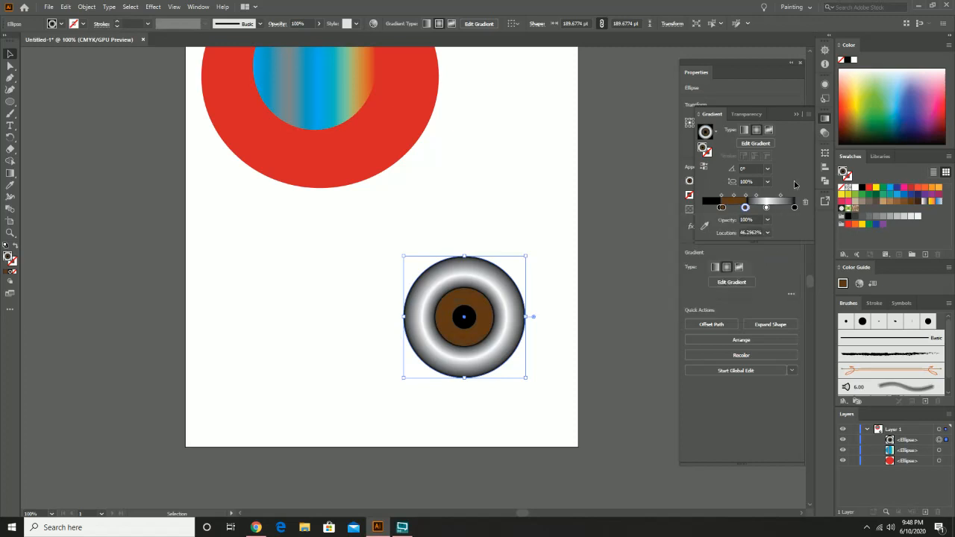
left_click(765, 207)
left_click_drag(764, 209, 750, 212)
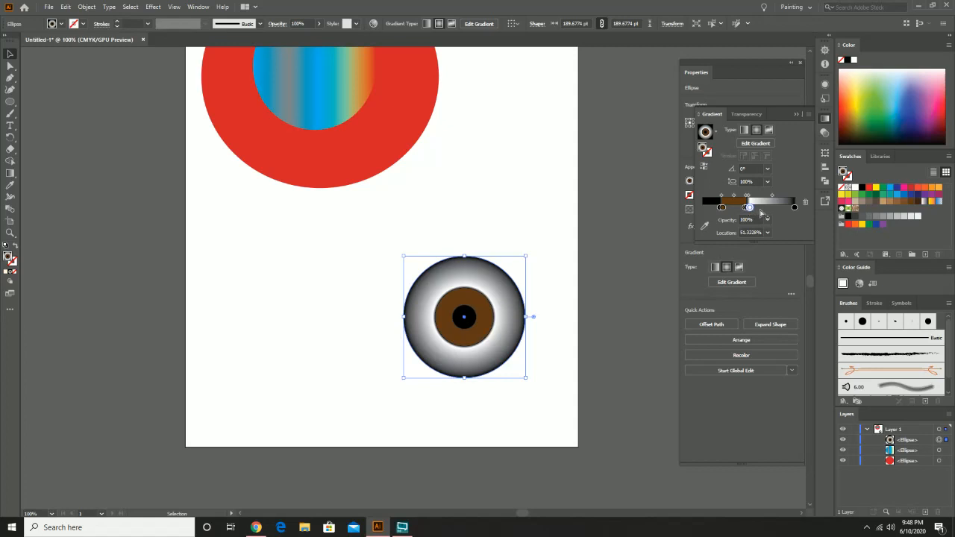
- Add a gradient stop at about 98%, just inside the outer black stop, and color it white
left_click(763, 209)
left_click_drag(764, 211, 793, 213)
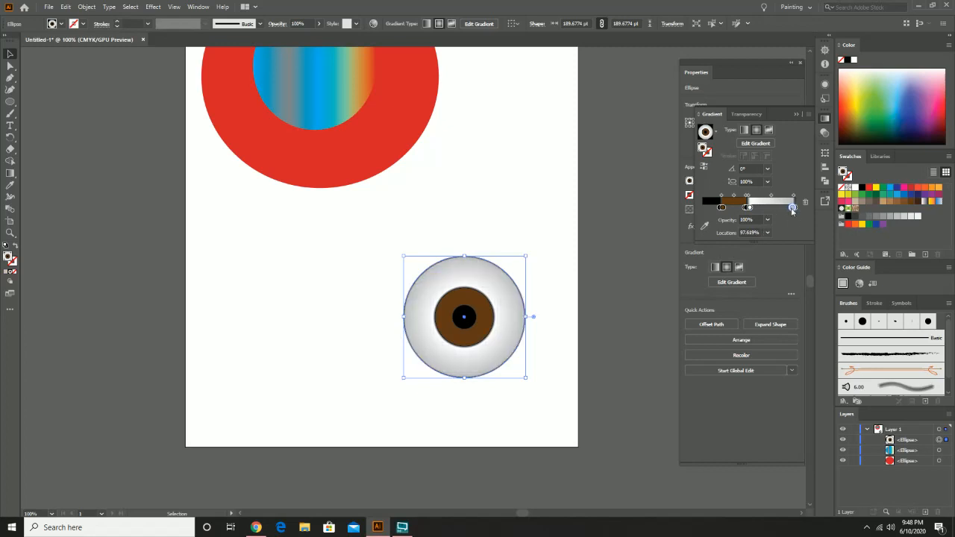
double_click(793, 211)
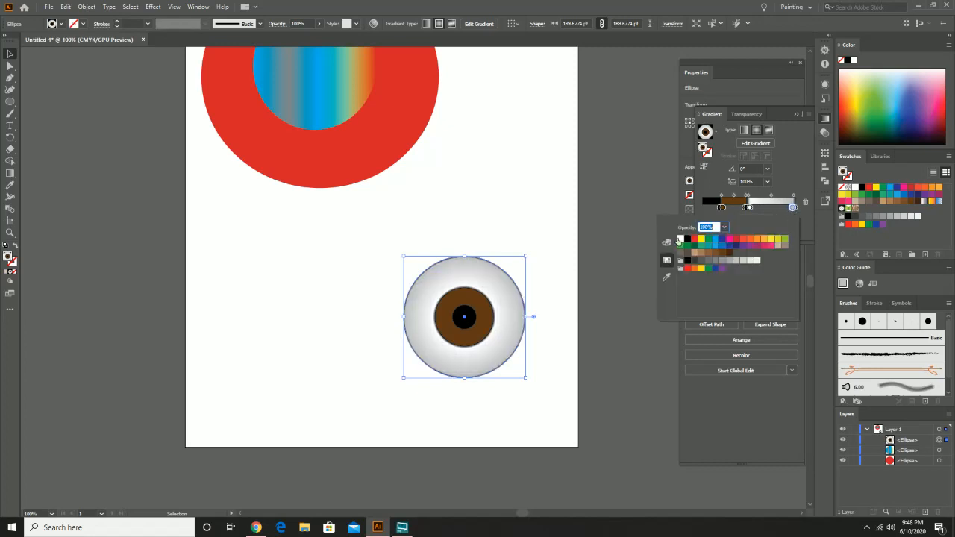
left_click(680, 240)
left_click(637, 199)
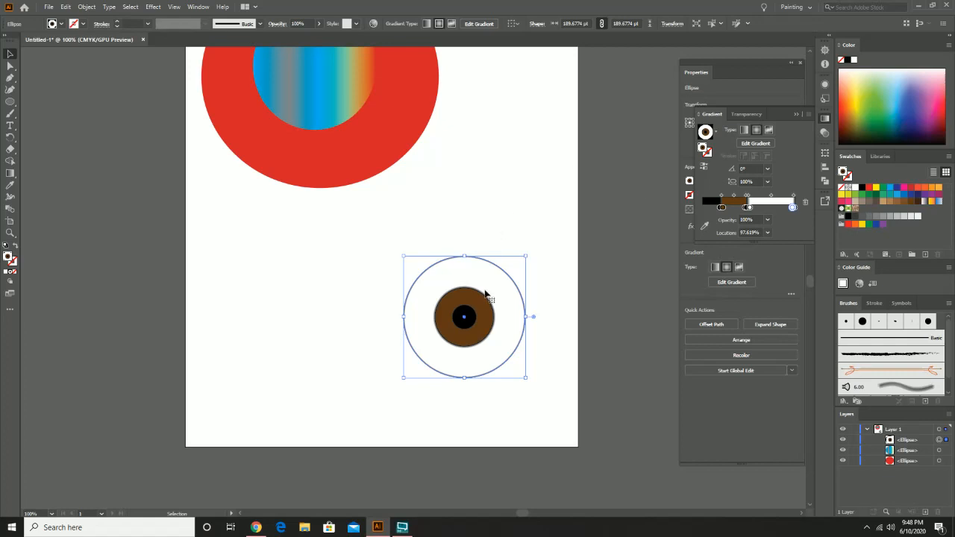
- Move the black stop at the iris edge to about 49%, shift the neighbouring white stop slightly outward, and deselect the circle
left_click(750, 207)
left_click_drag(747, 212, 748, 212)
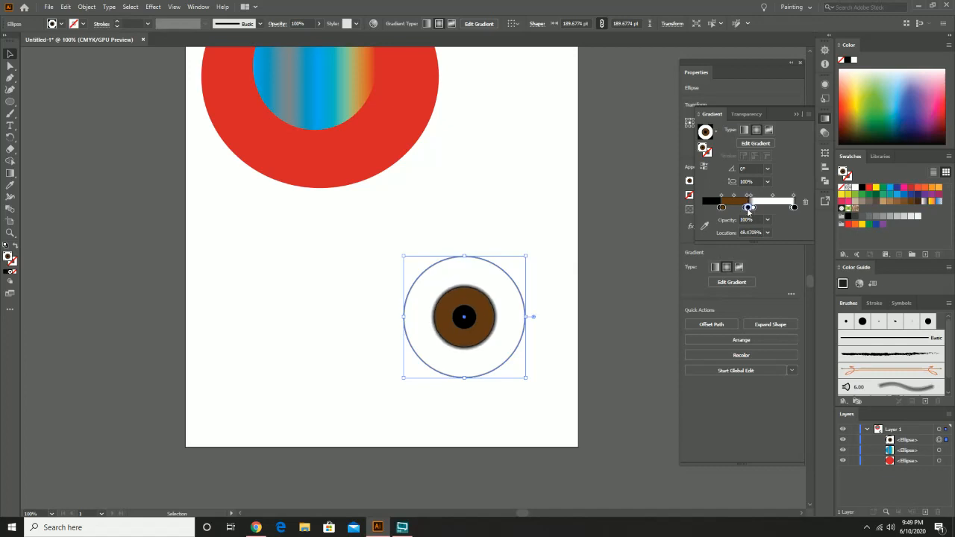
left_click(524, 207)
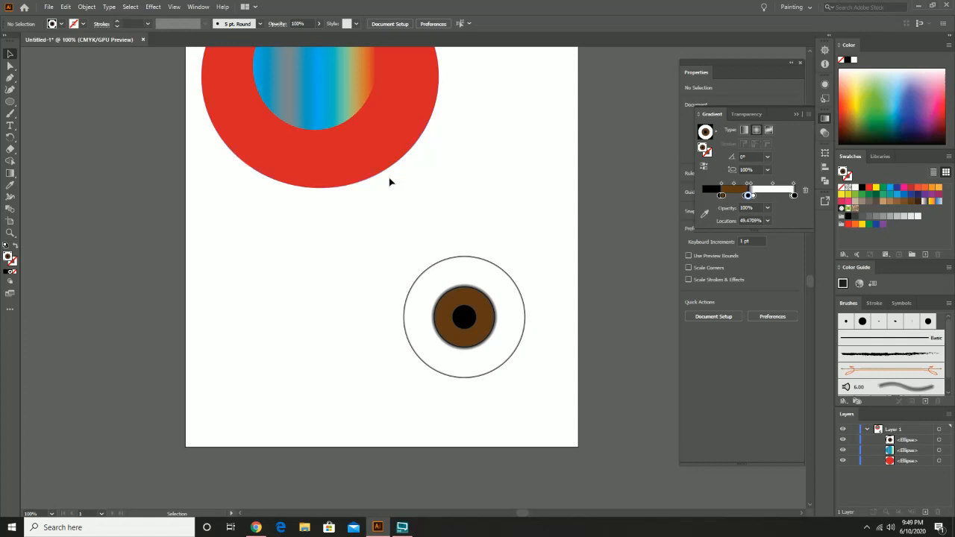
- Using the Gradient tool on the striped circle, move the yellow stop to about 92%
left_click_drag(413, 177, 388, 224)
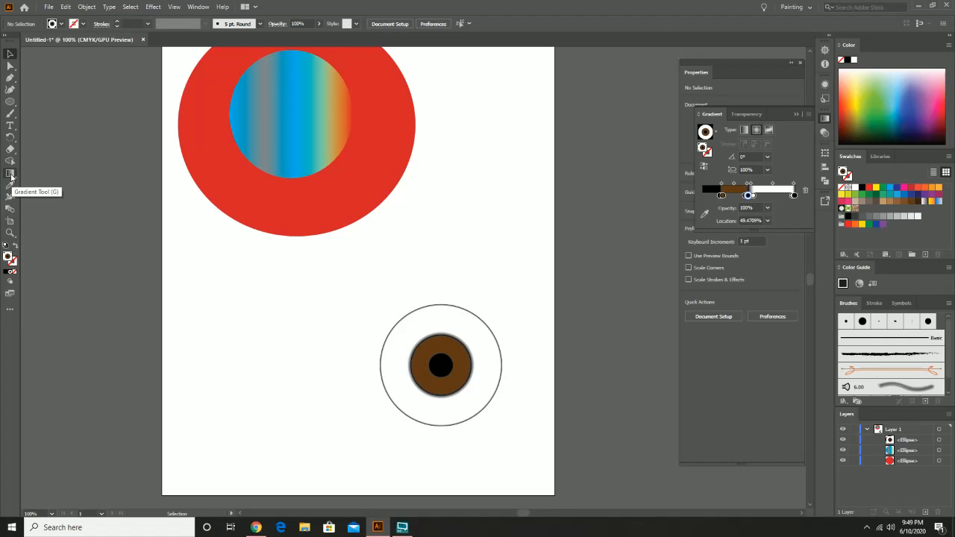
left_click(287, 89)
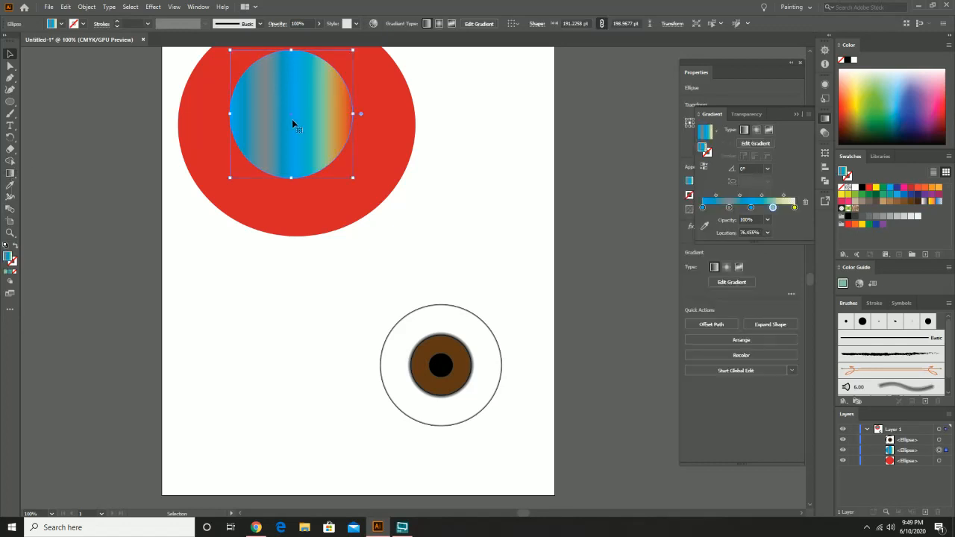
left_click(10, 173)
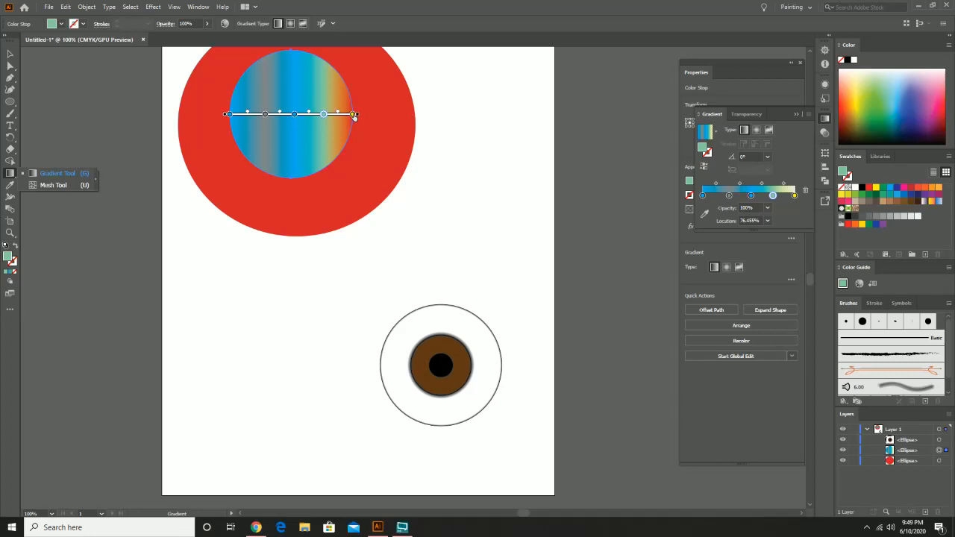
left_click_drag(354, 114, 343, 114)
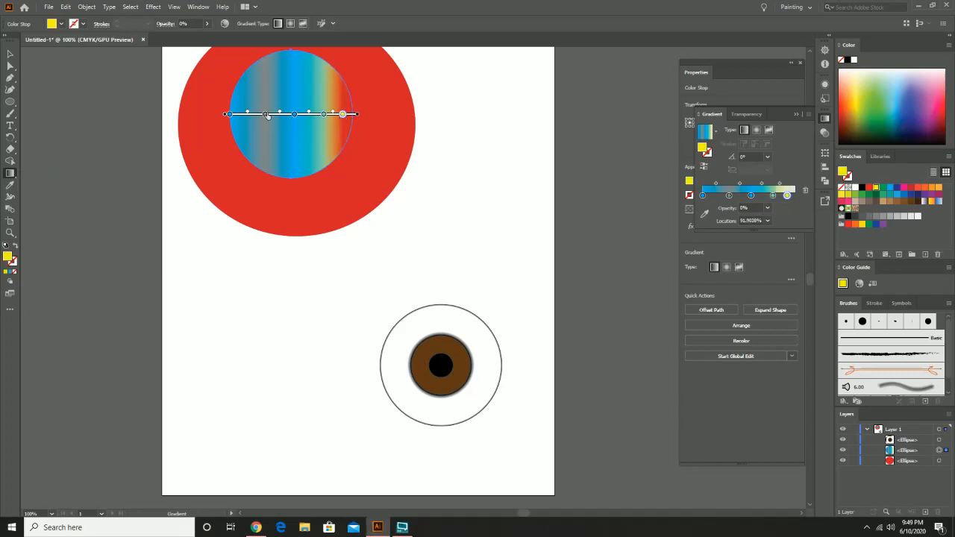
- Redraw the striped circle's linear gradient diagonally, shift it toward the upper left, and rotate it to about -89°
mouse_move(267, 116)
left_mouse_down()
mouse_move(243, 116)
mouse_move(361, 112)
mouse_move(347, 168)
mouse_move(307, 220)
left_mouse_up()
left_click(234, 114)
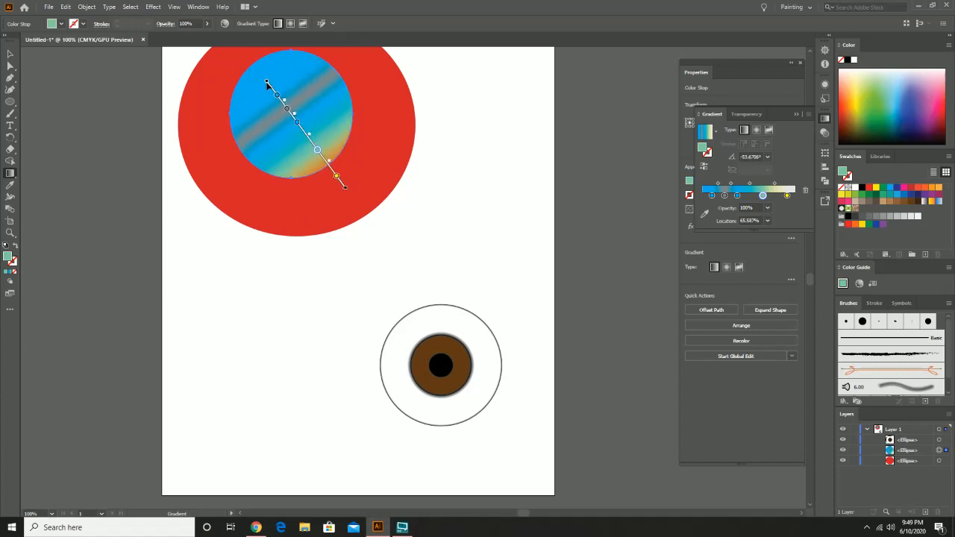
left_click_drag(269, 86, 259, 69)
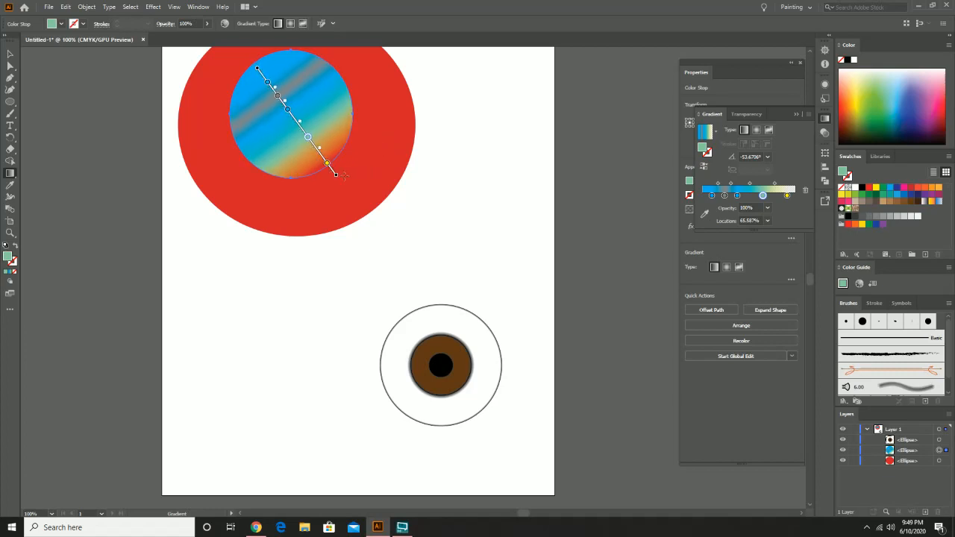
left_click_drag(345, 176, 261, 196)
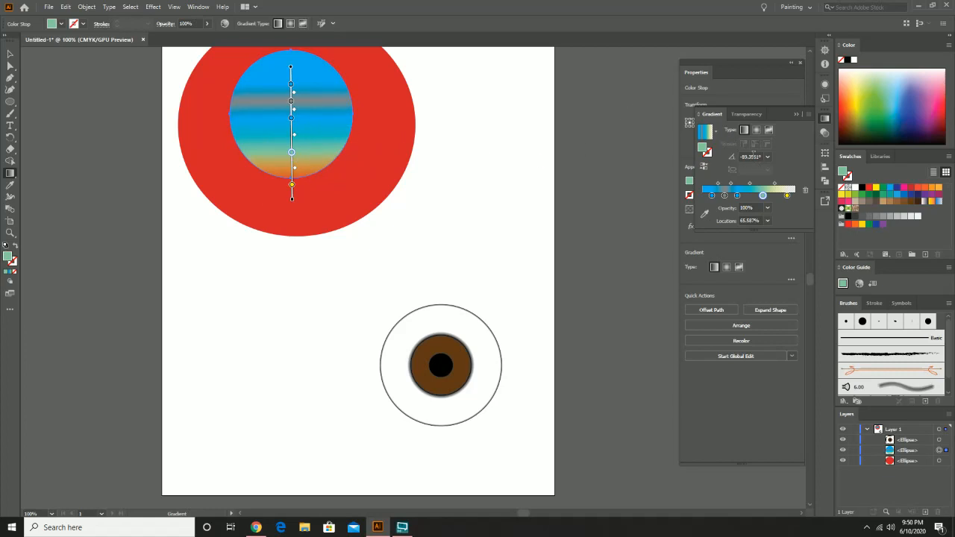
- Try a gradient angle of -90° on the striped circle, and set it to 90°
left_click(767, 158)
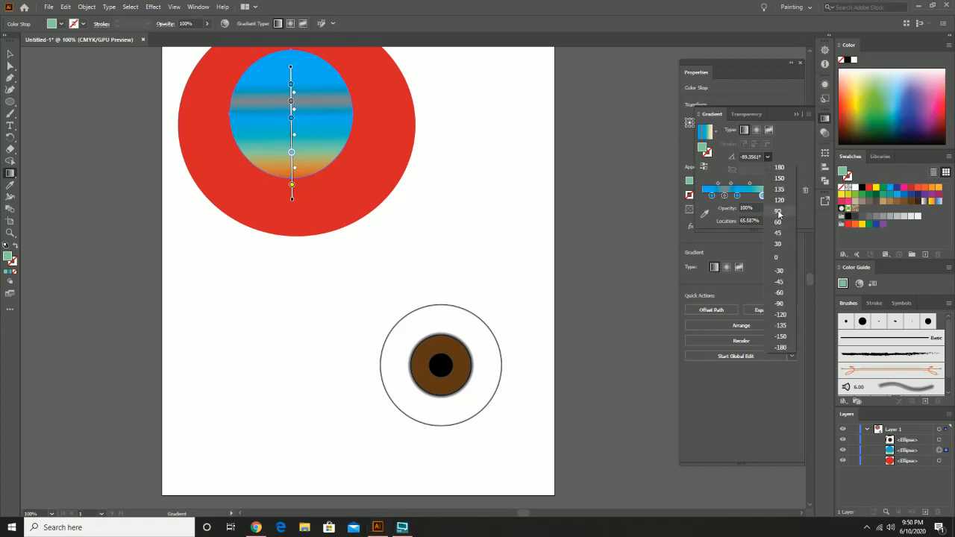
left_click(780, 303)
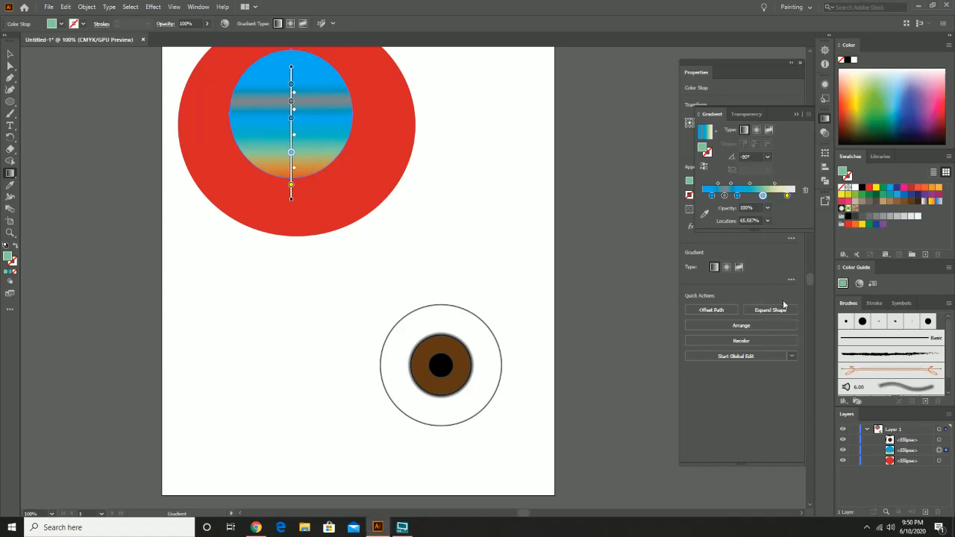
left_click(767, 157)
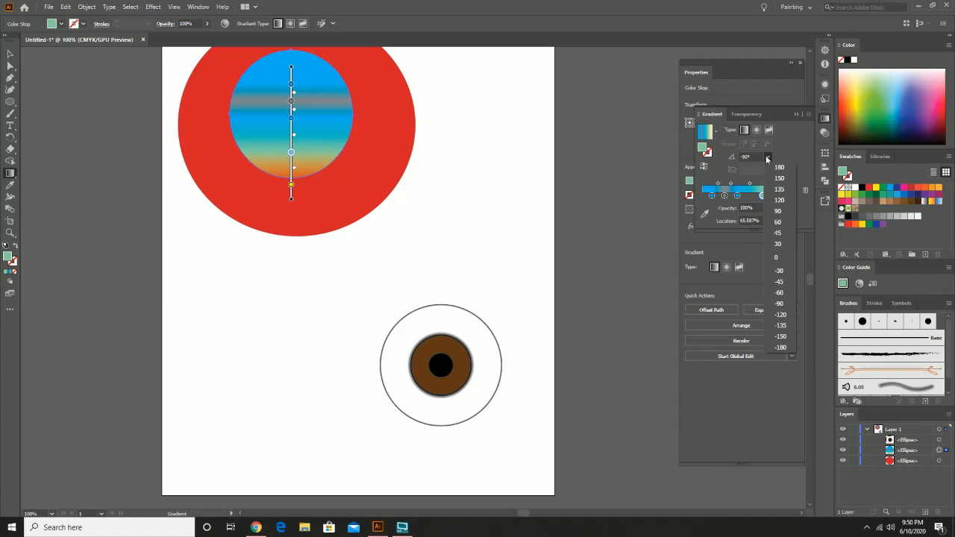
left_click(781, 211)
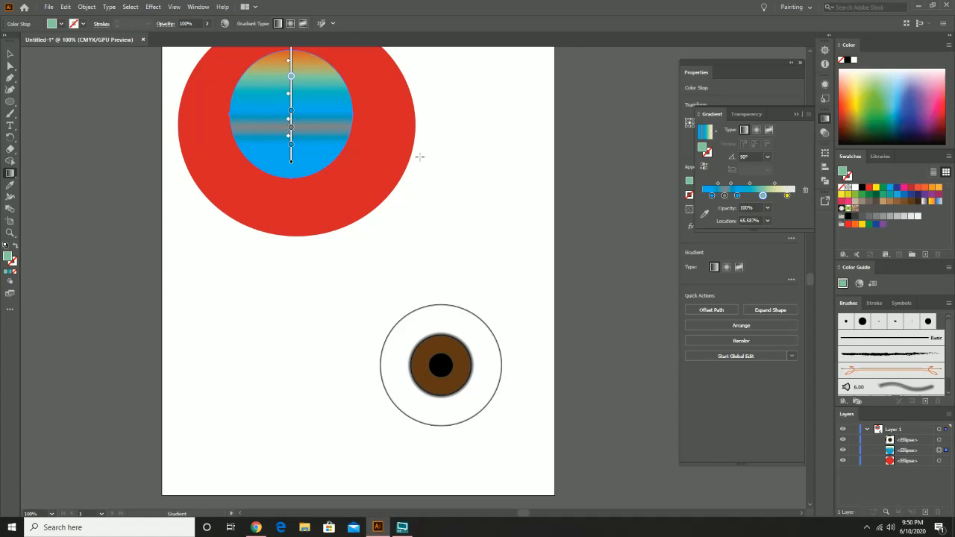
- Try shifting and redrawing the eye circle's radial gradient with the Gradient tool, undoing each attempt
key("v")
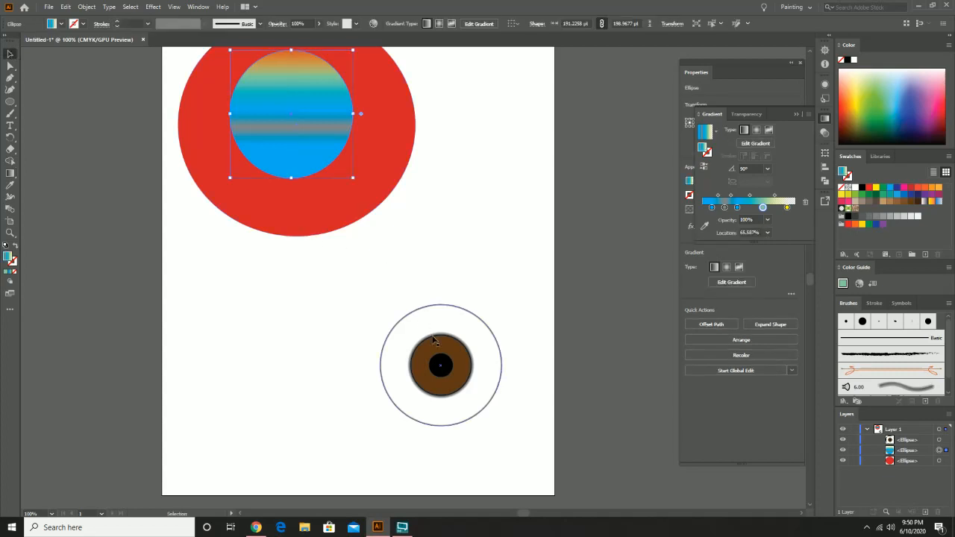
left_click(435, 341)
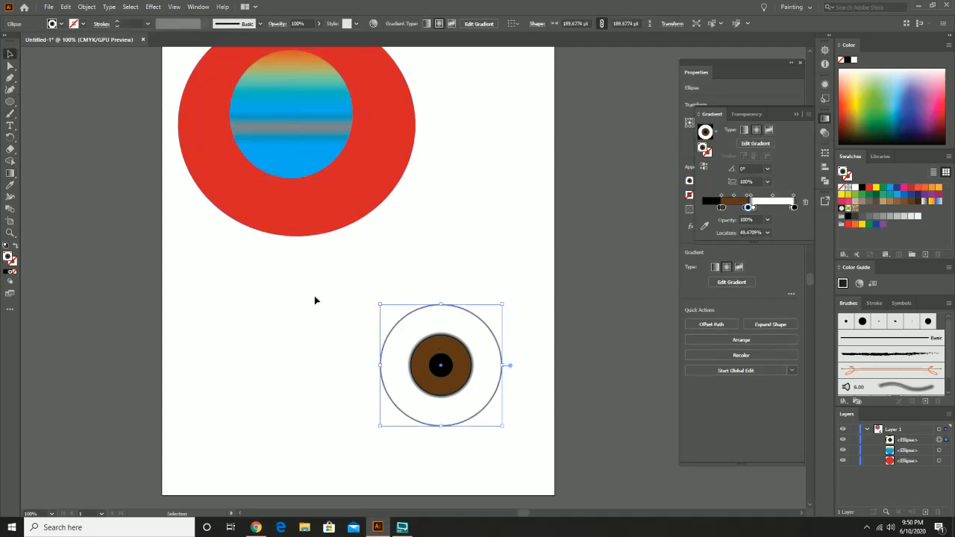
left_click(10, 173)
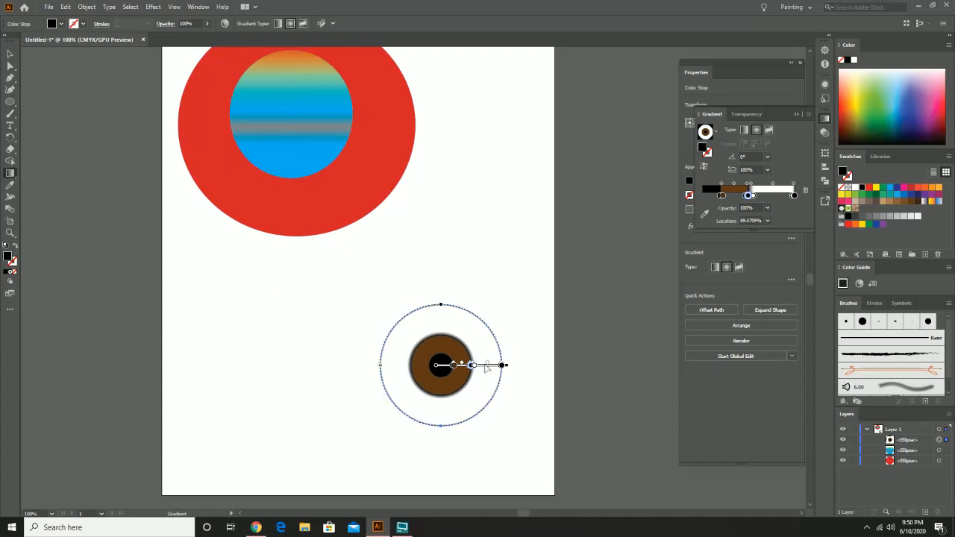
mouse_move(485, 368)
left_mouse_down()
mouse_move(497, 367)
mouse_move(496, 393)
mouse_move(475, 380)
left_mouse_up()
key("ctrl+z")
left_click_drag(492, 367, 504, 368)
key("ctrl+z")
left_click(298, 294)
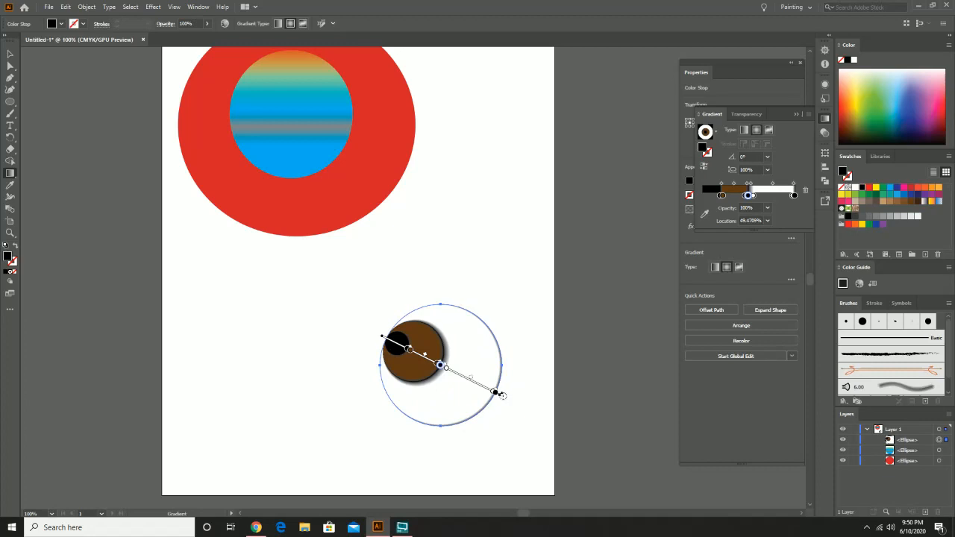
key("ctrl+z")
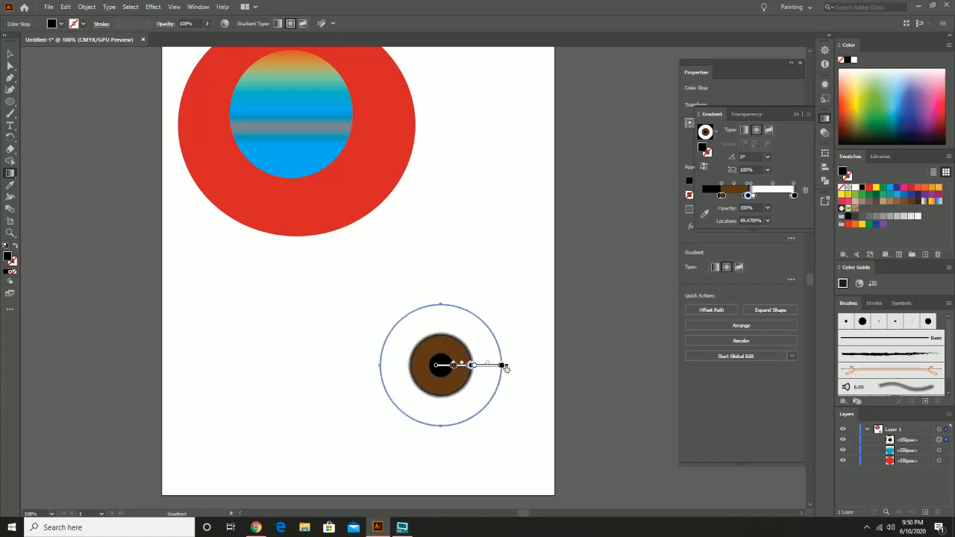
mouse_move(503, 366)
left_mouse_down()
mouse_move(487, 365)
mouse_move(468, 407)
left_mouse_up()
key("ctrl+z")
key("ctrl+z")
key("ctrl+z")
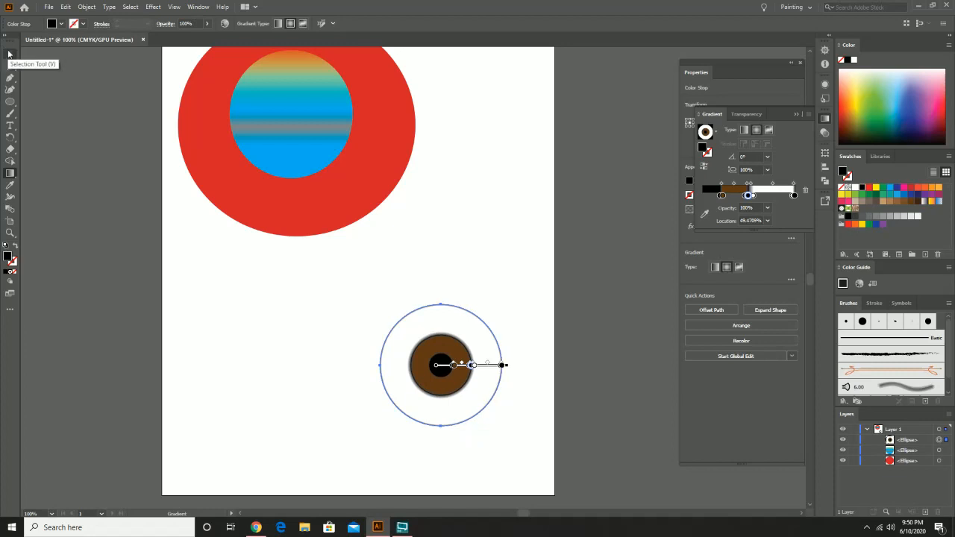
- Move the eye circle up beside the red circle and draw a large ellipse about 427 by 368 pt below them
left_click(9, 52)
left_click_drag(443, 344, 479, 164)
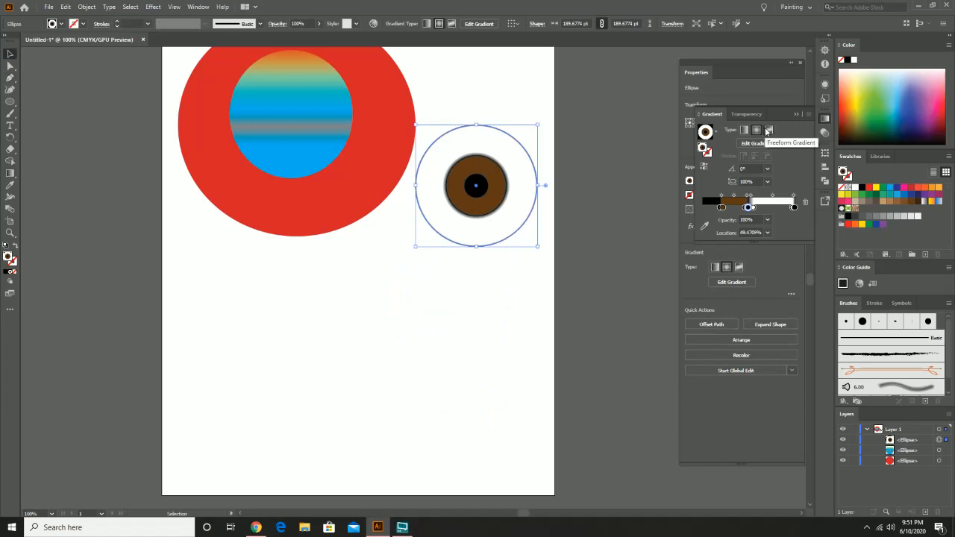
left_click(9, 101)
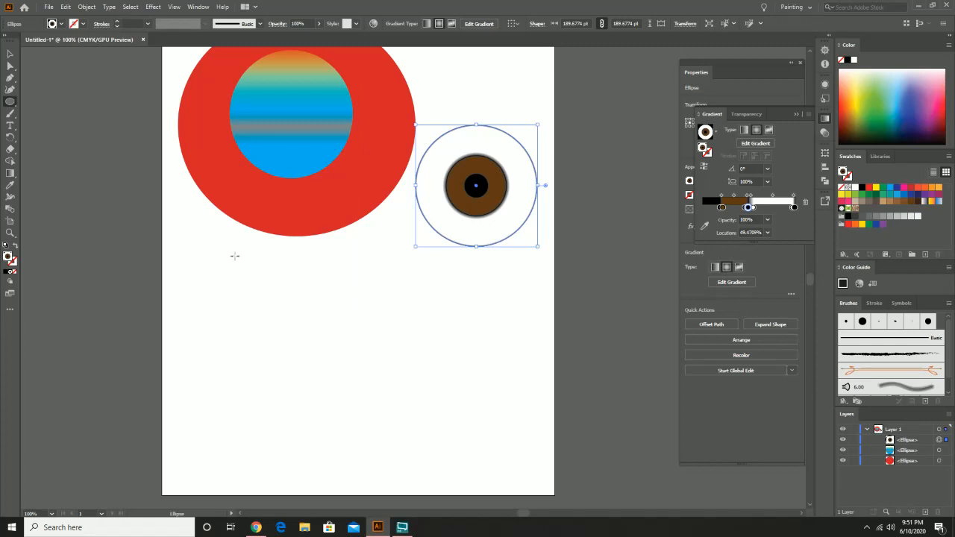
left_click_drag(235, 255, 510, 492)
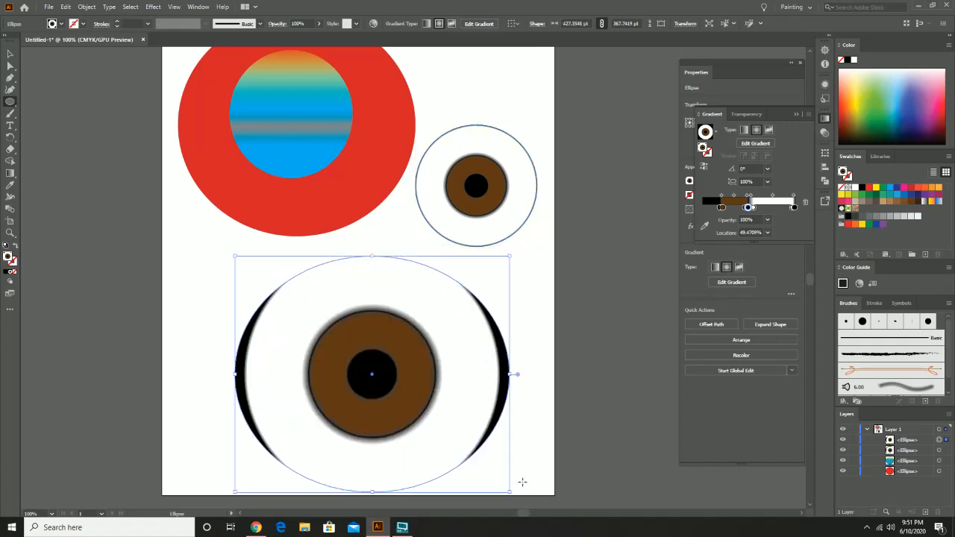
- Apply the White, Black gradient preset to the large ellipse and change its gradient type to Freeform
left_click(716, 132)
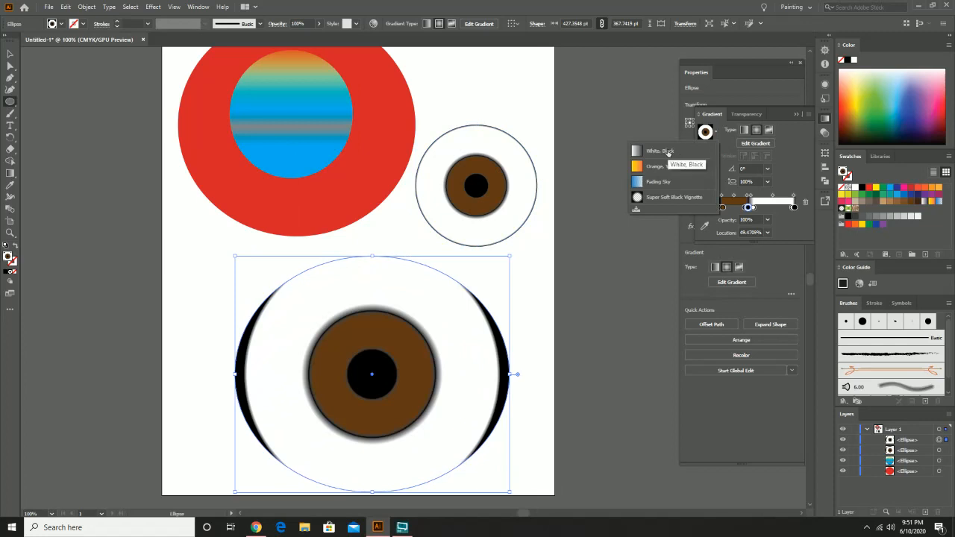
left_click(667, 151)
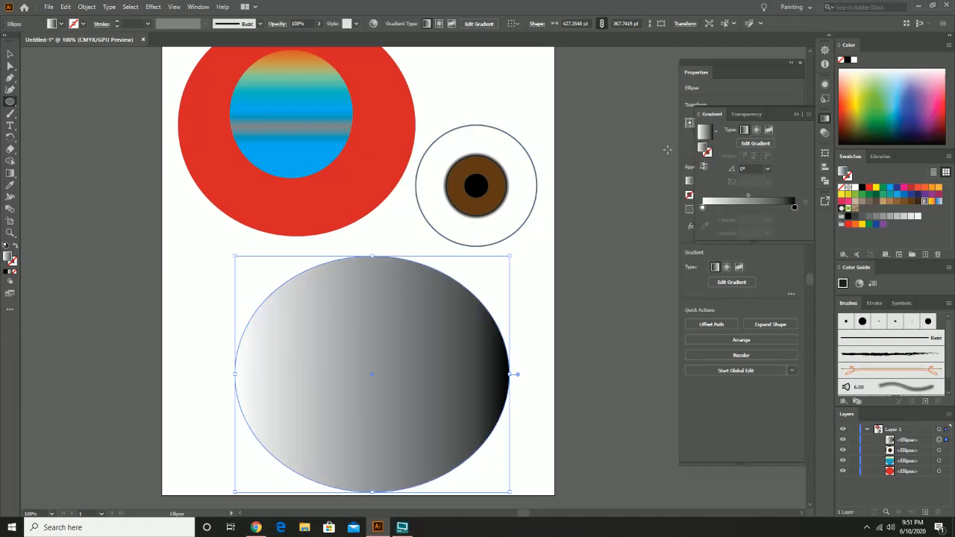
left_click(769, 132)
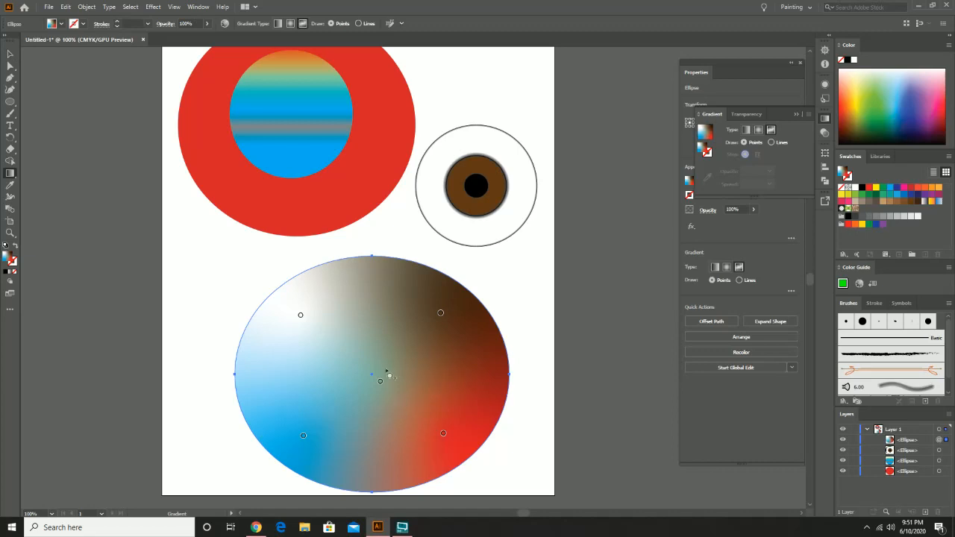
- Color the freeform gradient's central point bright blue
left_click(380, 381)
left_click(381, 383)
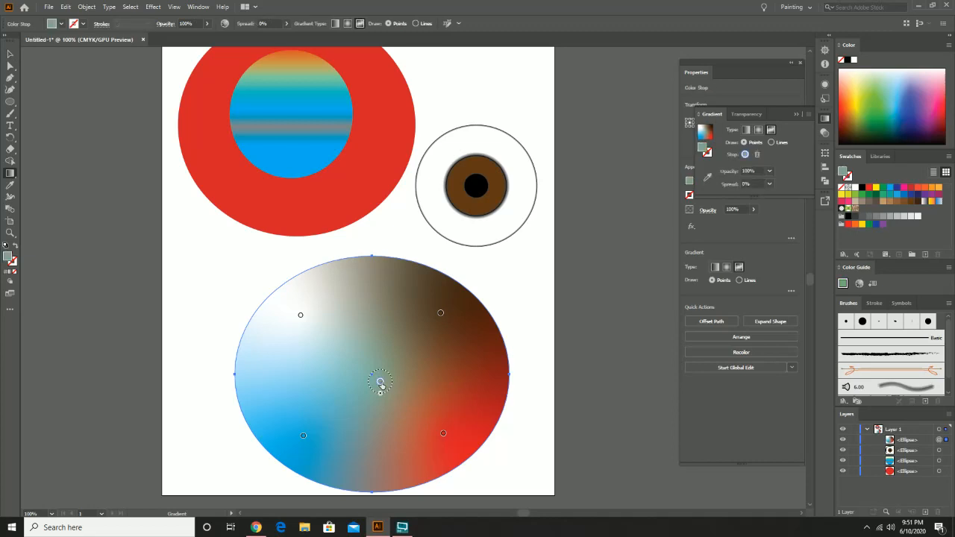
double_click(381, 383)
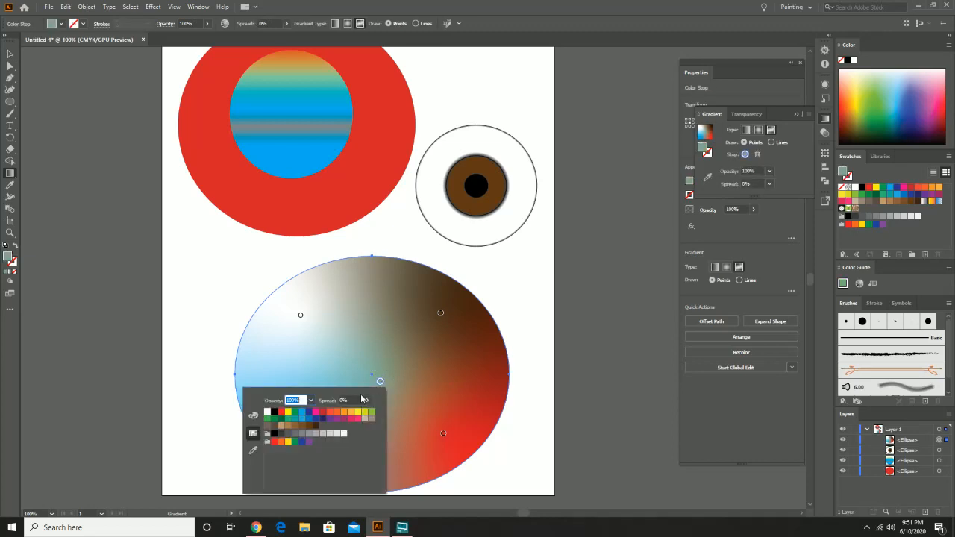
left_click(303, 413)
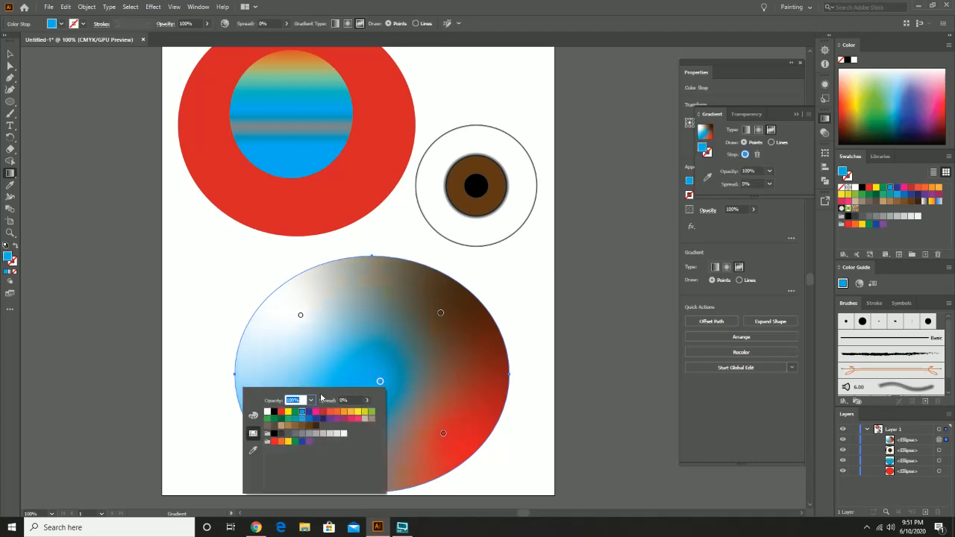
- Color the freeform gradient's upper-left point orange and its upper-right point green
key("Escape")
double_click(300, 316)
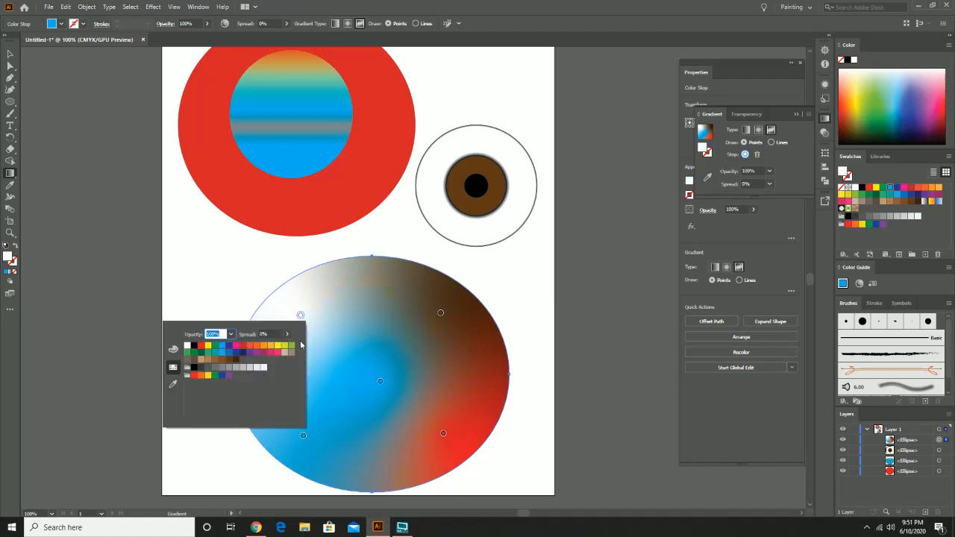
left_click(257, 348)
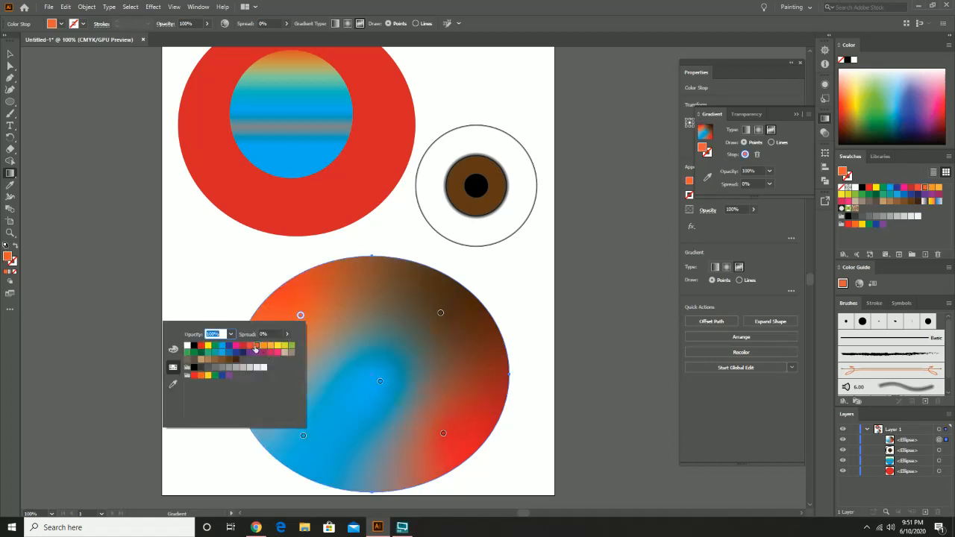
left_click(440, 314)
double_click(441, 313)
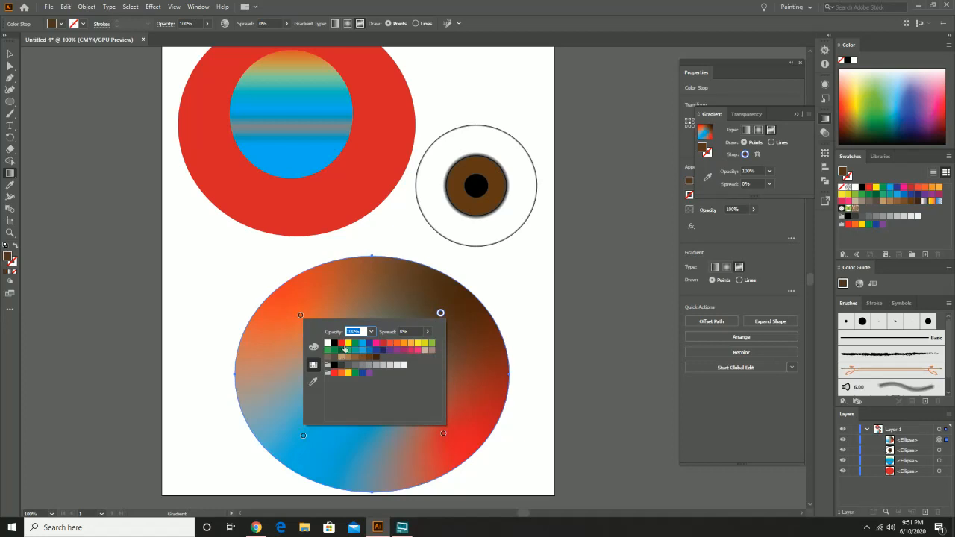
left_click(327, 350)
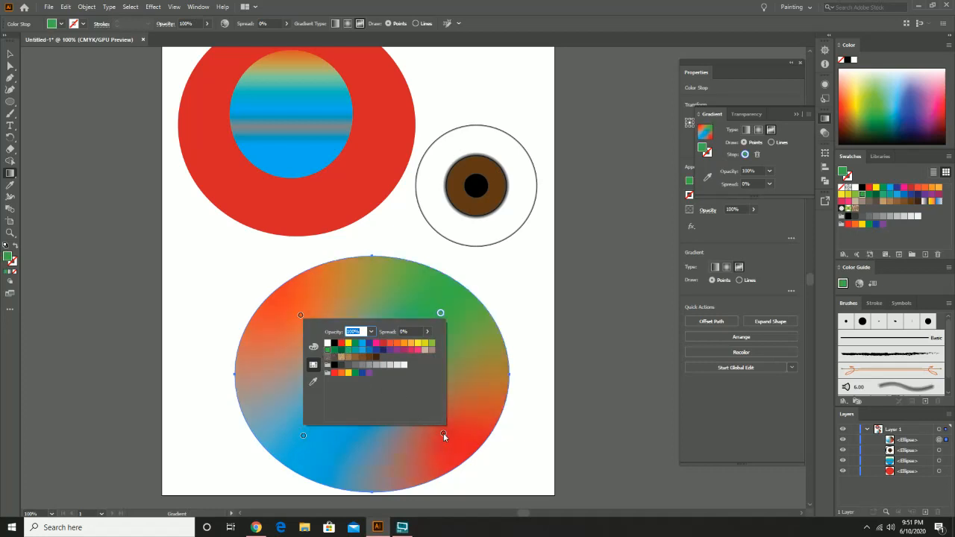
- Color the freeform gradient's lower-right point yellow-orange and its central point white
left_click(443, 434)
double_click(444, 434)
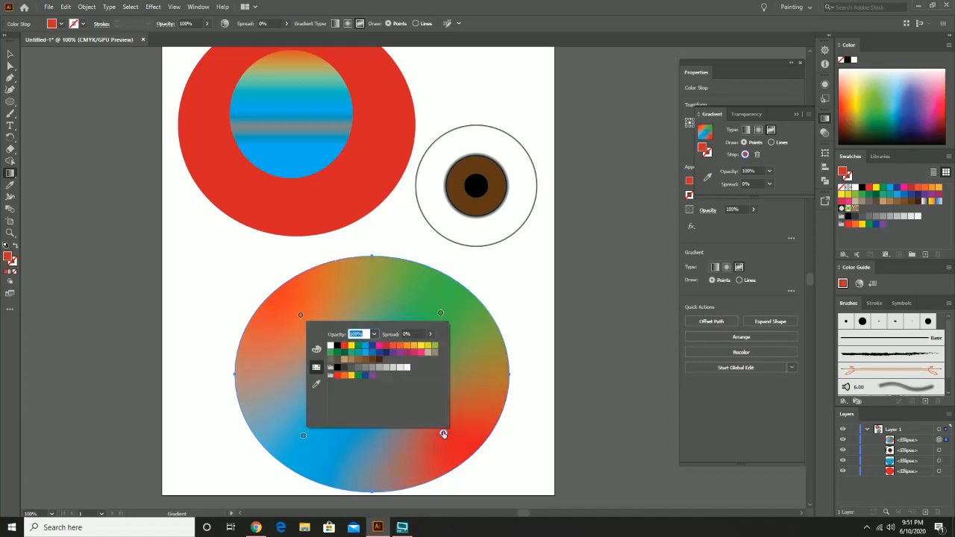
left_click(416, 347)
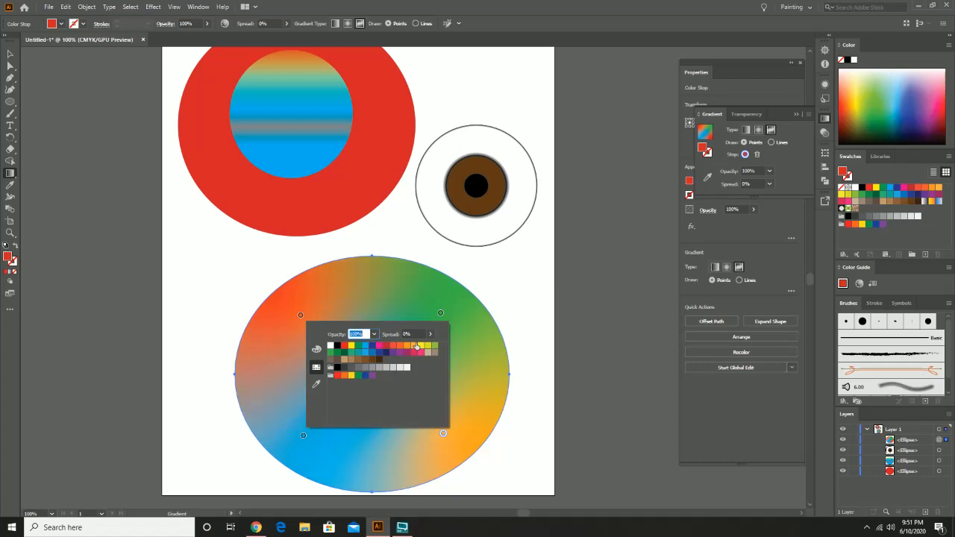
left_click(301, 439)
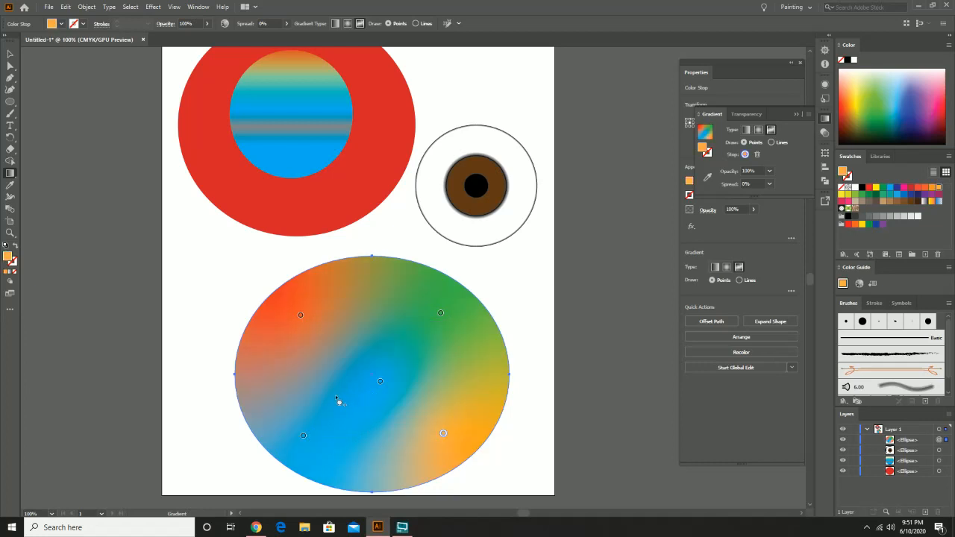
left_click(380, 382)
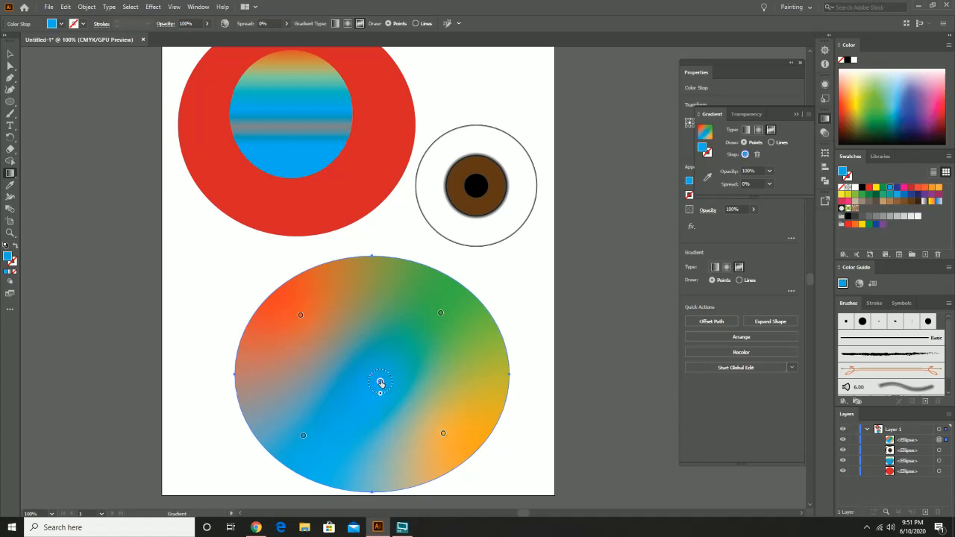
double_click(380, 382)
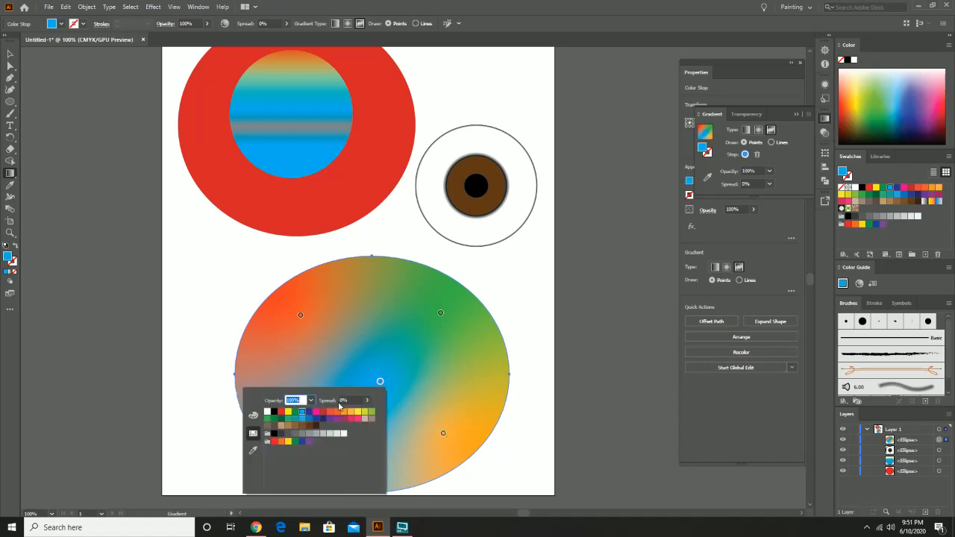
left_click(268, 414)
left_click(421, 349)
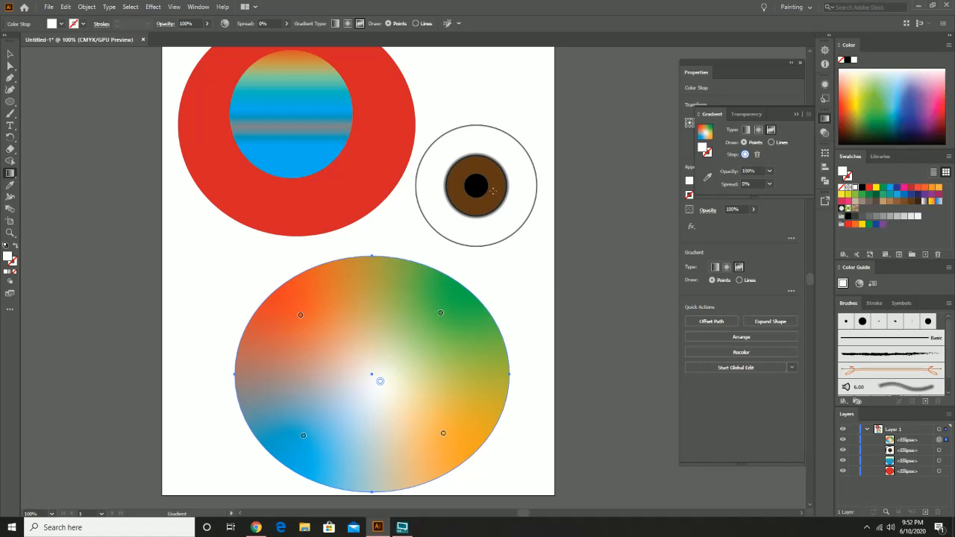
- Try pulling the eye circle's top anchor point down toward the pupil with Direct Selection, and undo the reshaping
left_click(10, 66)
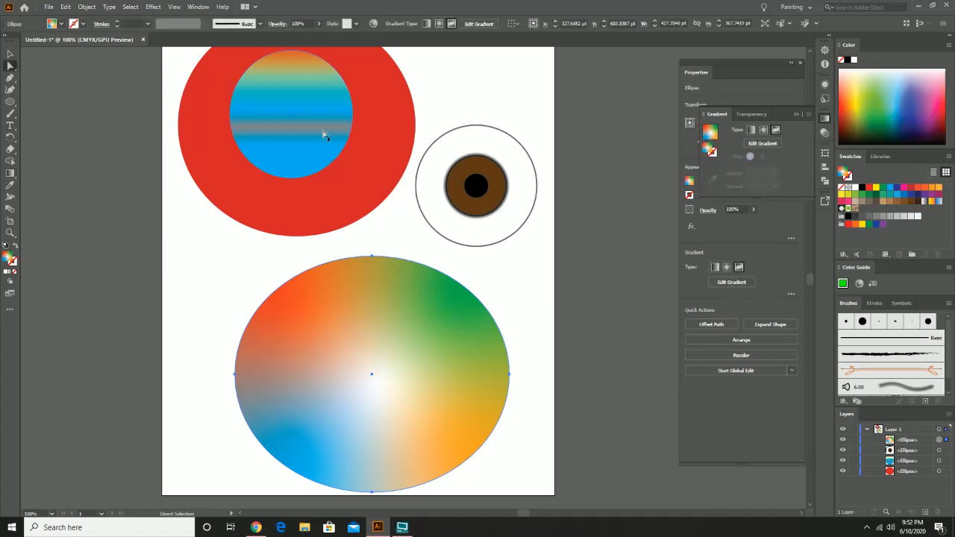
left_click(489, 125)
left_click(477, 126)
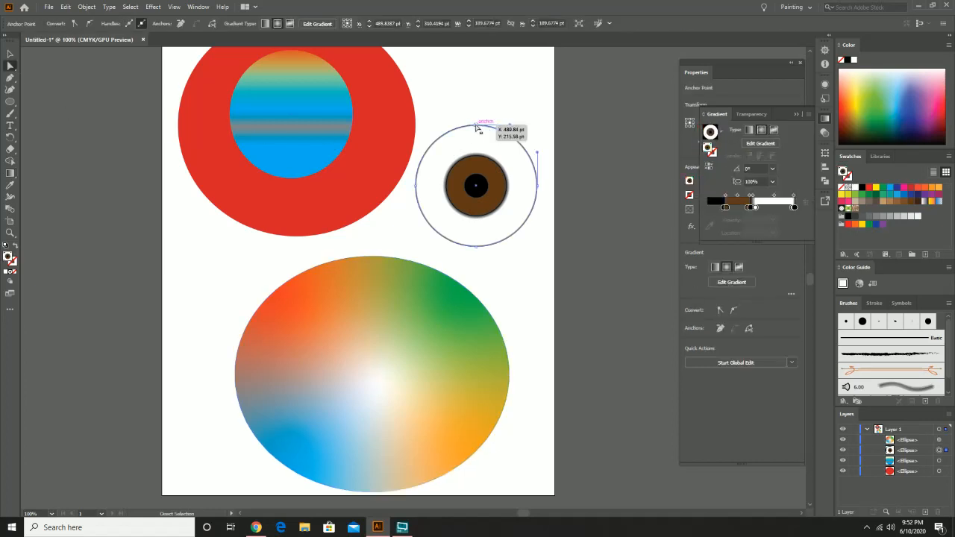
left_click_drag(476, 126, 476, 174)
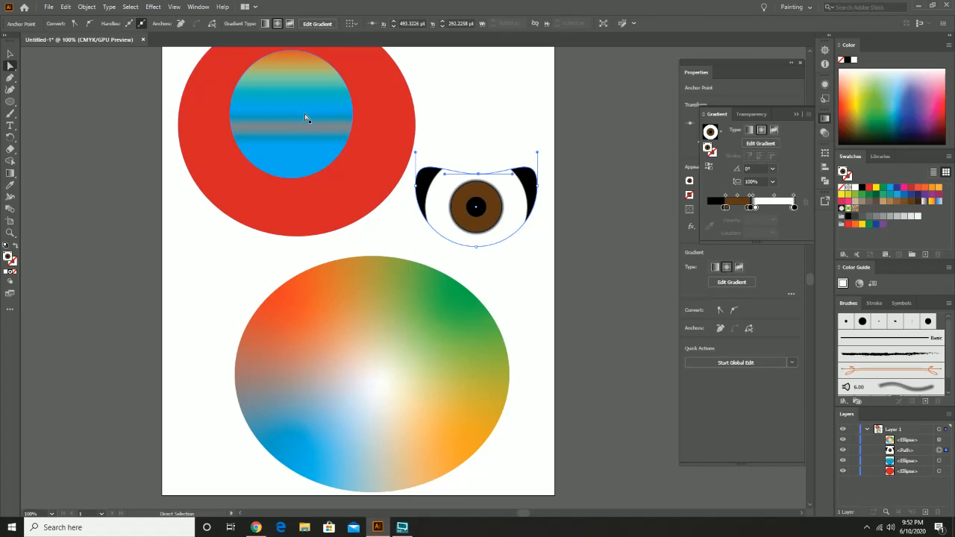
key("ctrl+z")
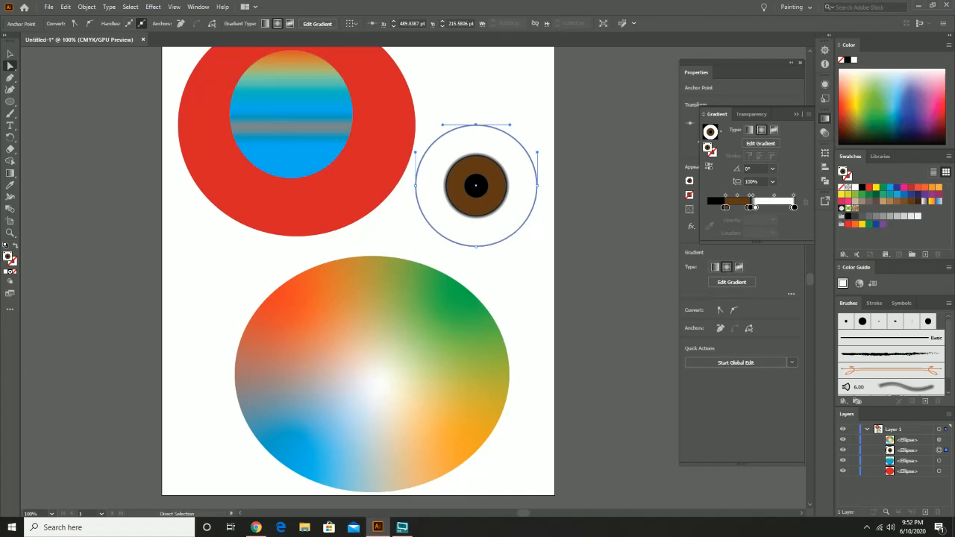
- Add a new layer above Layer 1 and hide Layer 1
left_click(867, 430)
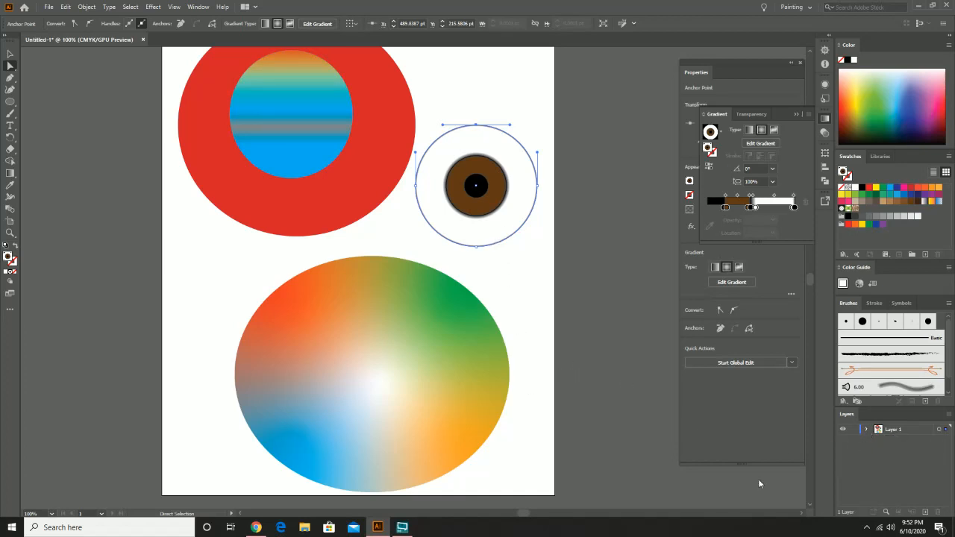
left_click(930, 512)
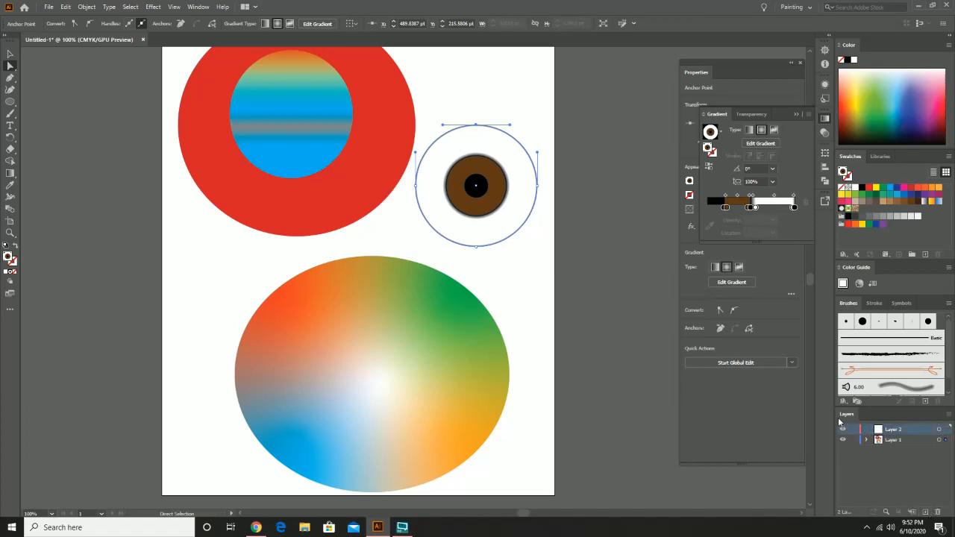
left_click(843, 439)
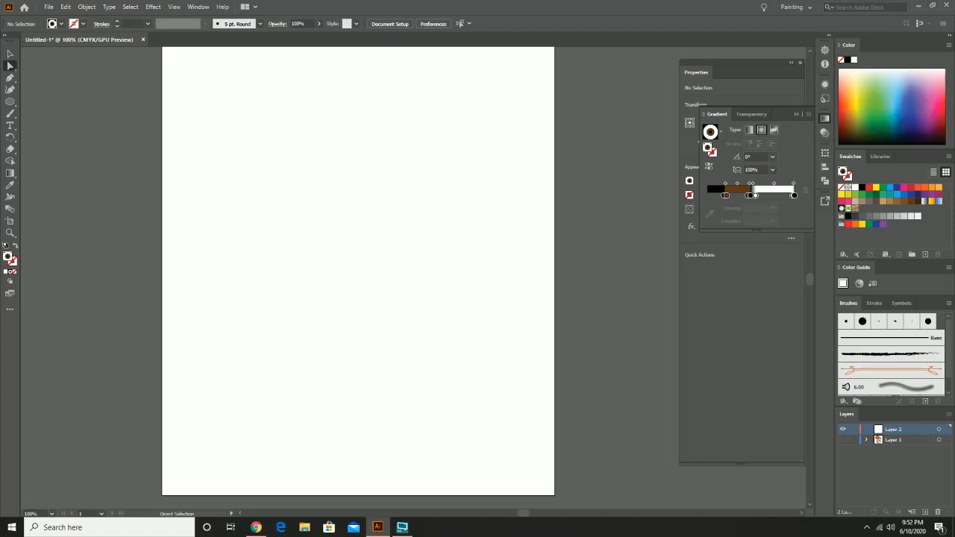
- Draw a six-point wavy path about 579 by 30 pt across the upper part of the artboard with the Curvature tool
left_click(9, 90)
left_click(180, 113)
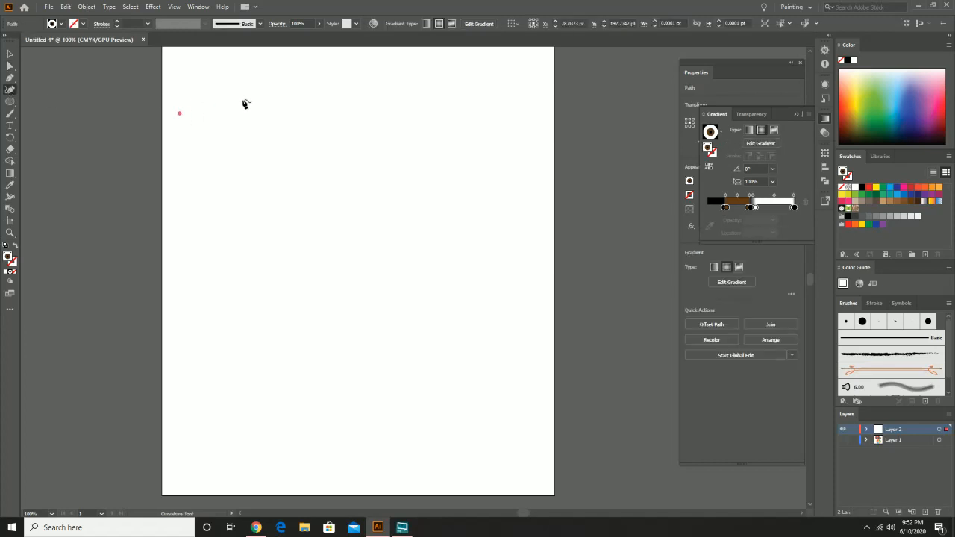
left_click(255, 101)
left_click(321, 118)
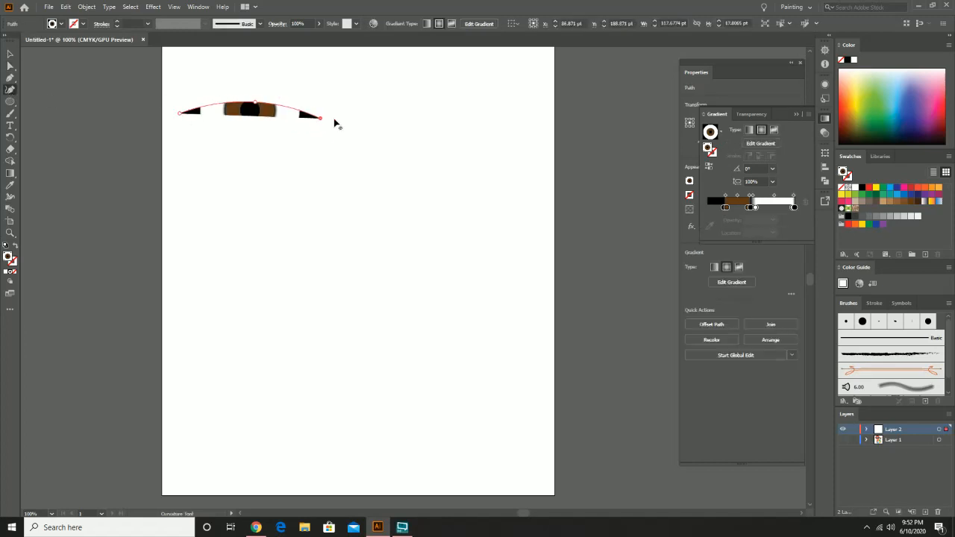
left_click(394, 100)
left_click(484, 112)
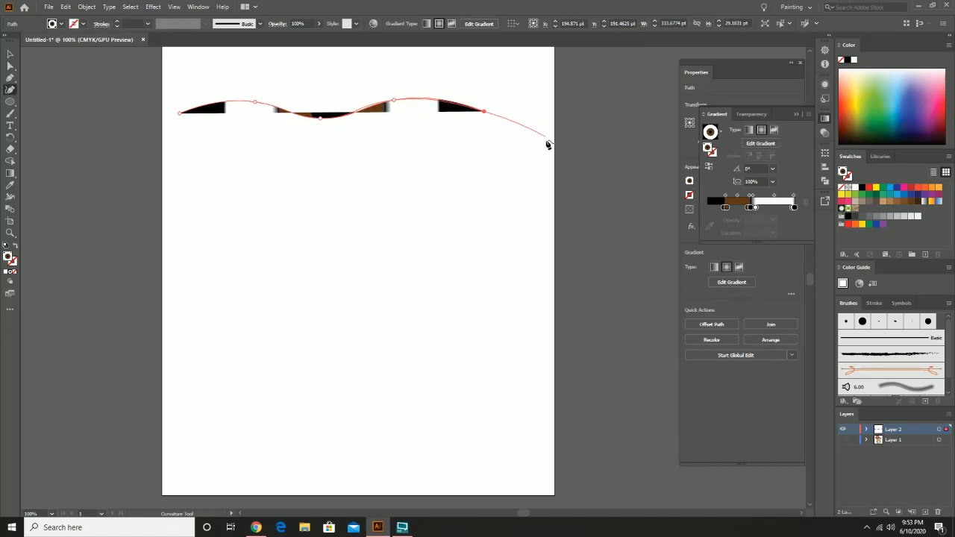
left_click(552, 116)
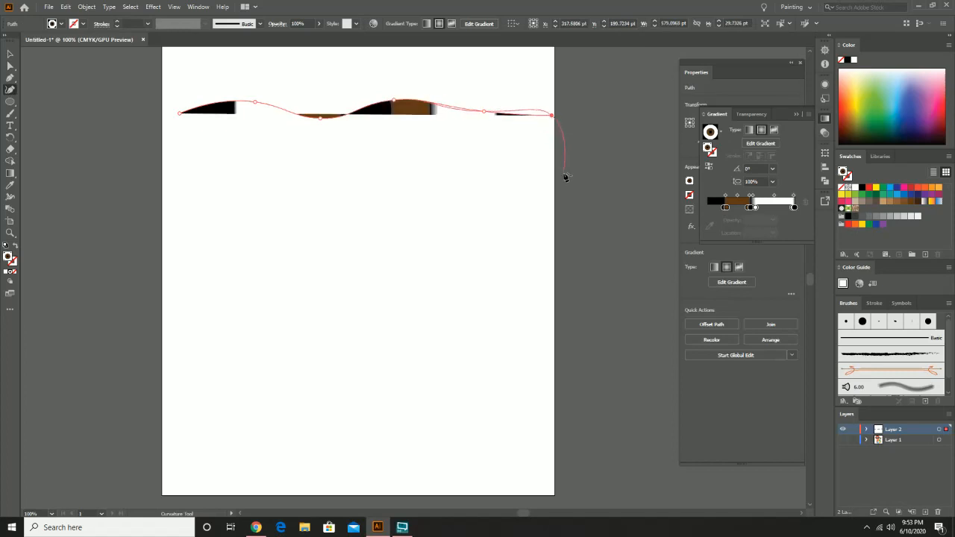
key("z")
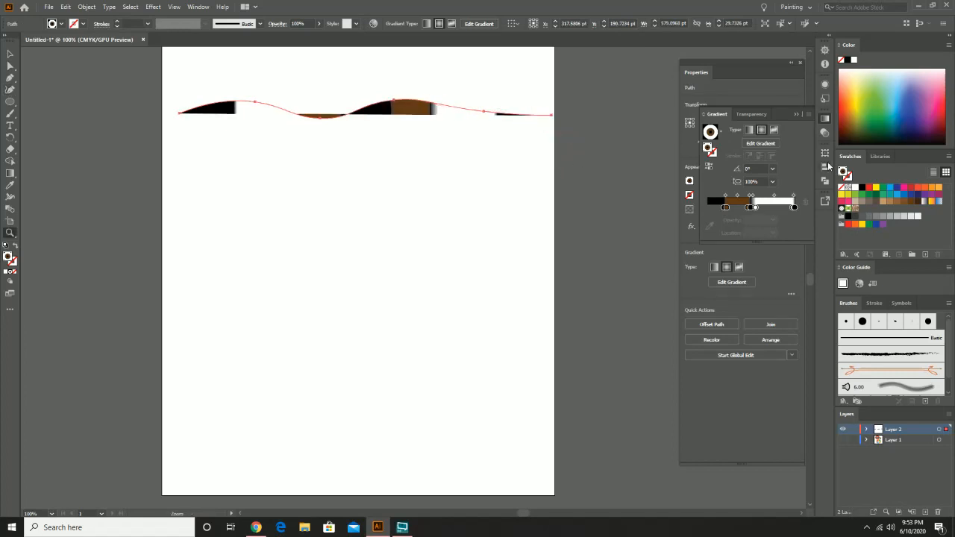
left_click(848, 175)
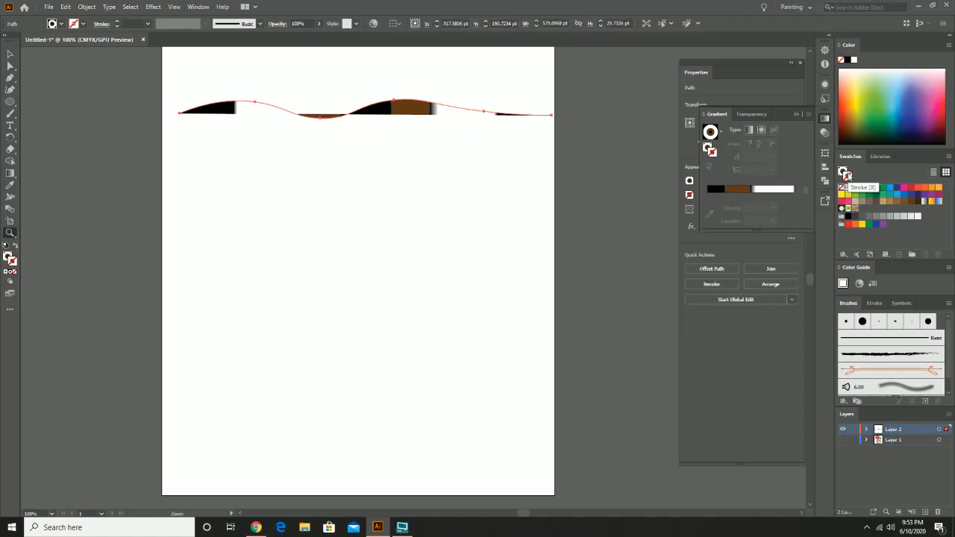
double_click(847, 174)
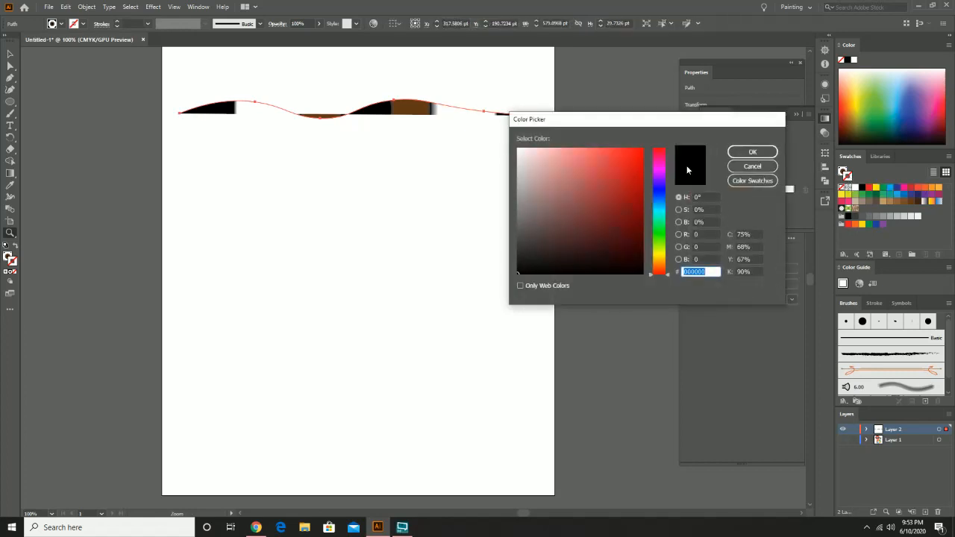
left_click(738, 153)
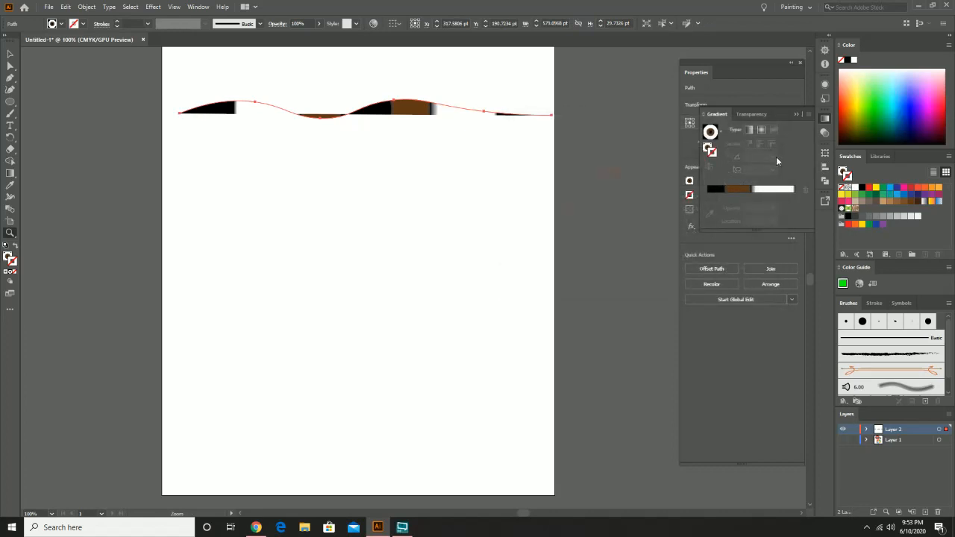
double_click(847, 173)
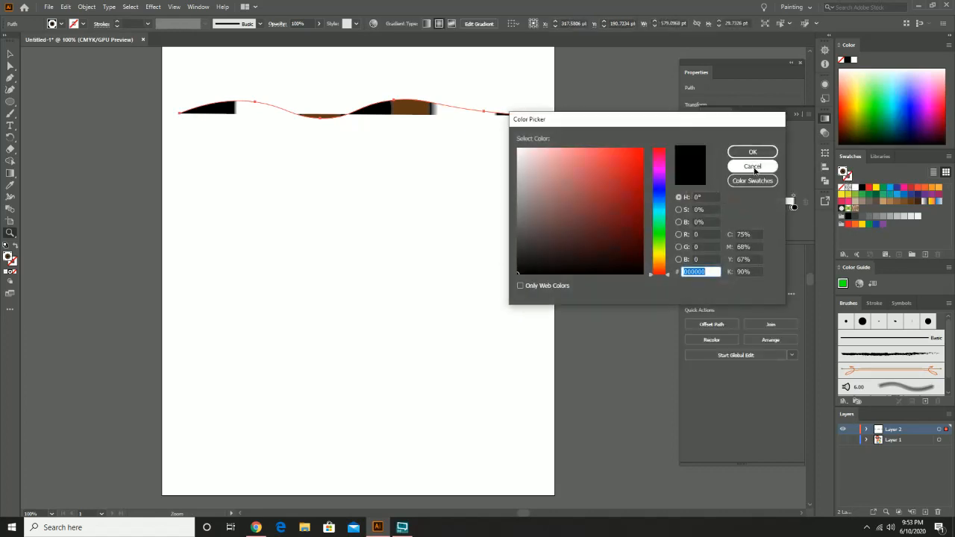
left_click(754, 166)
- Remove the wavy path's fill and give it a black stroke
left_click(842, 188)
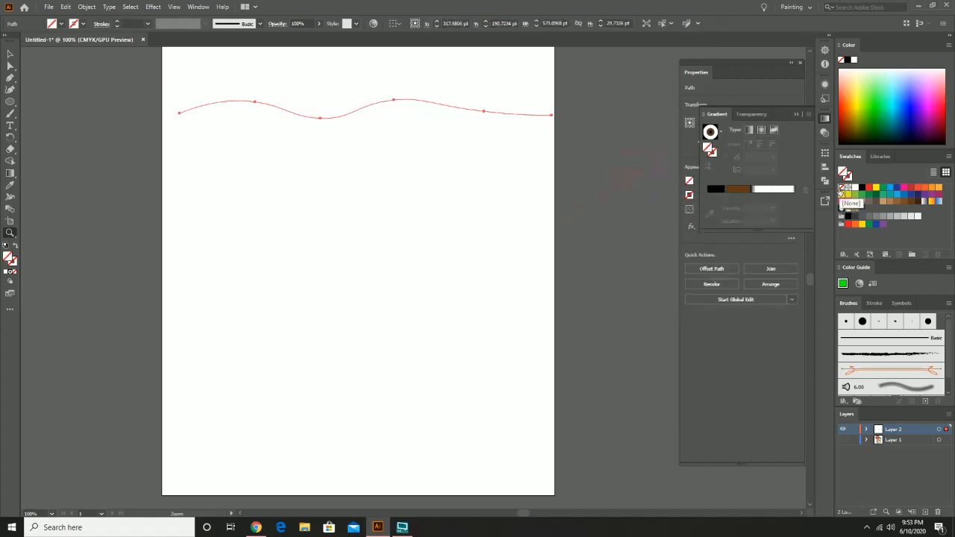
left_click(863, 188)
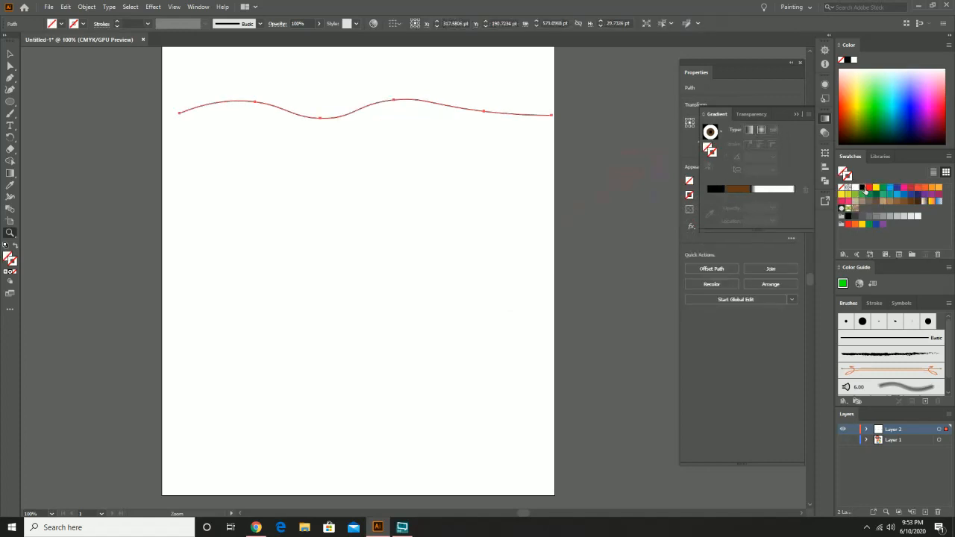
- Duplicate the black wavy line and arrange the copies below it, making four lines stacked down the page
left_click(422, 182)
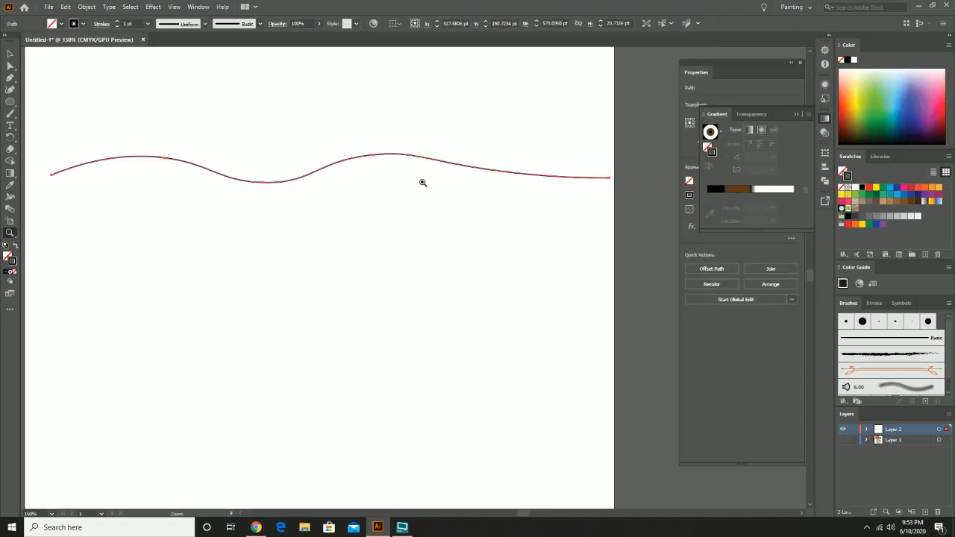
left_click_drag(357, 221, 440, 204)
left_click(9, 54)
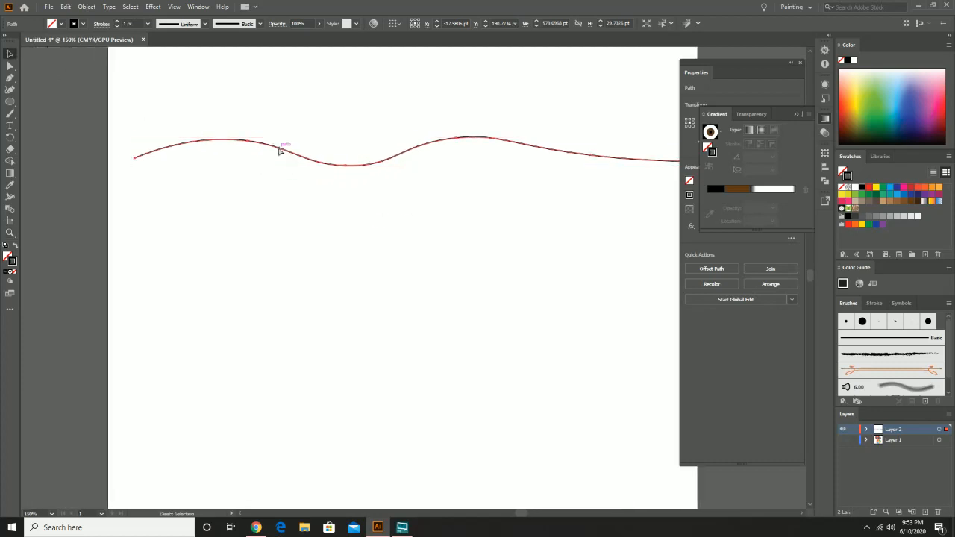
key("ctrl+c")
key("ctrl+v")
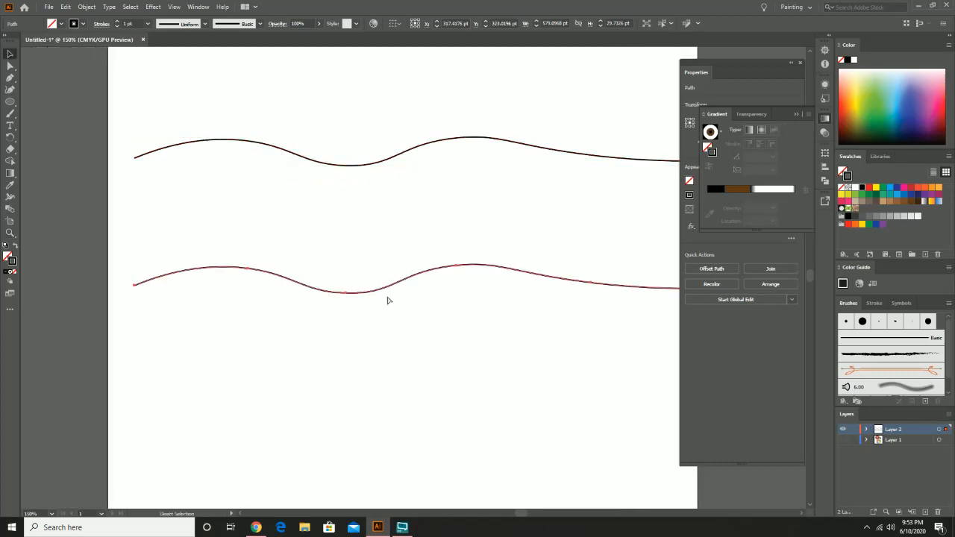
left_click_drag(380, 295, 377, 460)
scroll(433, 313, "down", 3)
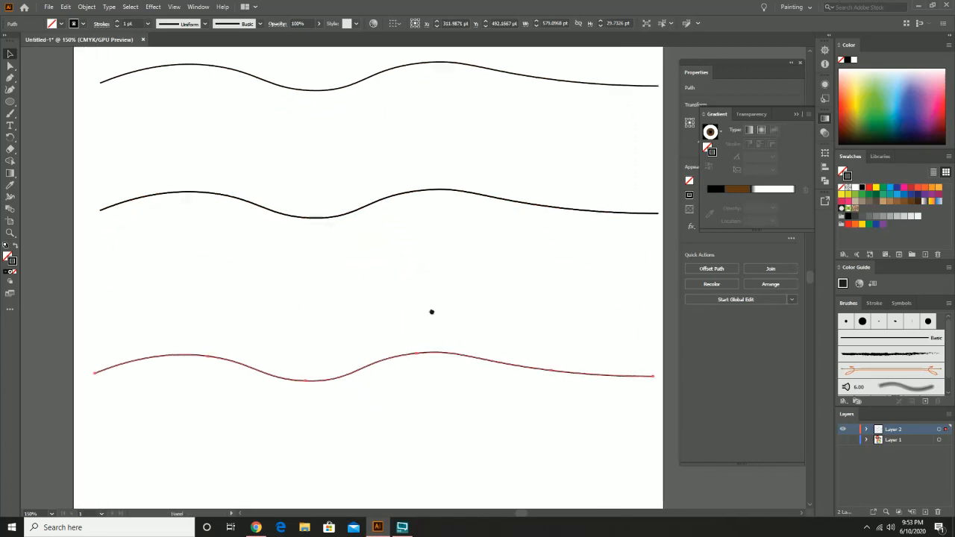
left_click(353, 189)
mouse_move(354, 192)
left_mouse_down()
mouse_move(354, 255)
mouse_move(352, 131)
mouse_move(350, 178)
mouse_move(364, 200)
left_mouse_up()
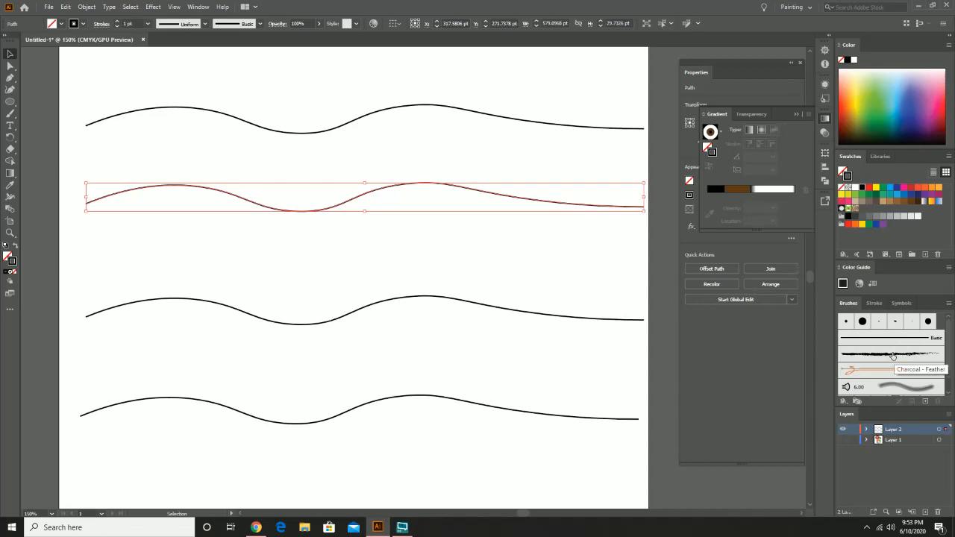
- Apply the Charcoal - Feather brush to the second wavy line
scroll(893, 356, "down", 1)
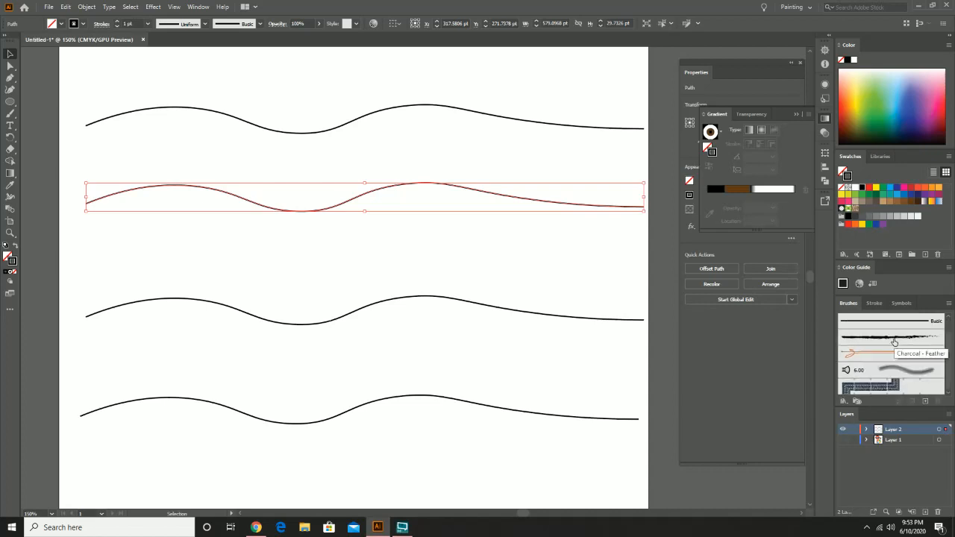
left_click(894, 343)
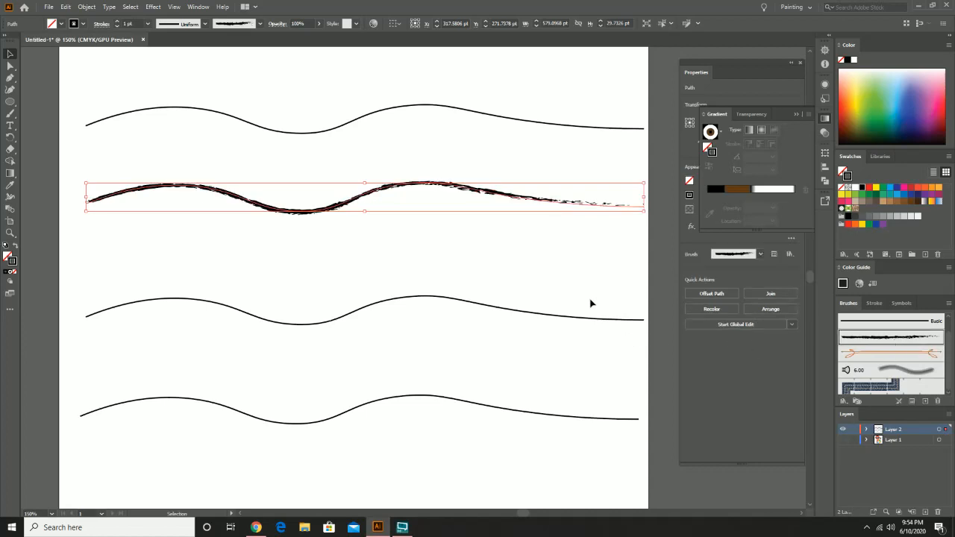
- Apply the 6.00 bristle brush to the third wavy line and the denim seam pattern brush to the fourth
left_click(439, 300)
left_click(886, 377)
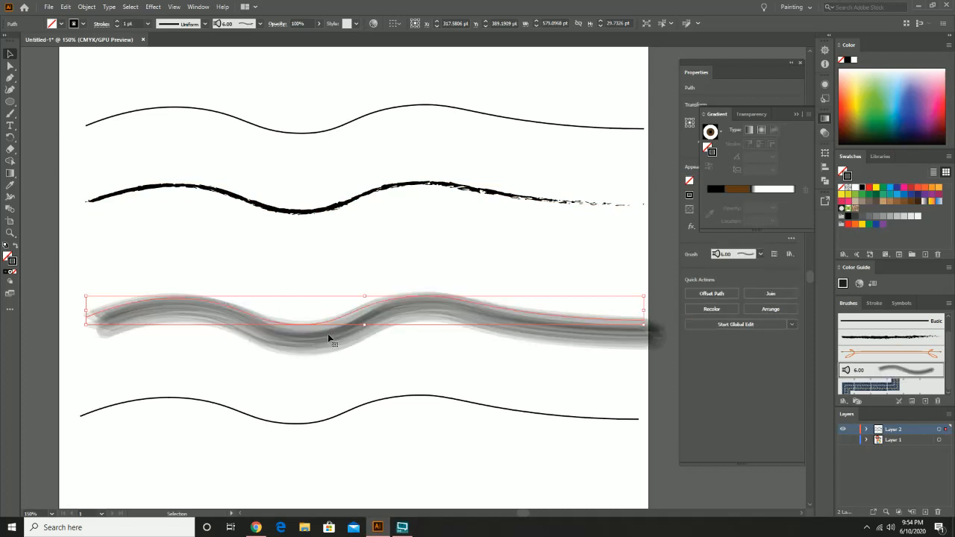
left_click(410, 397)
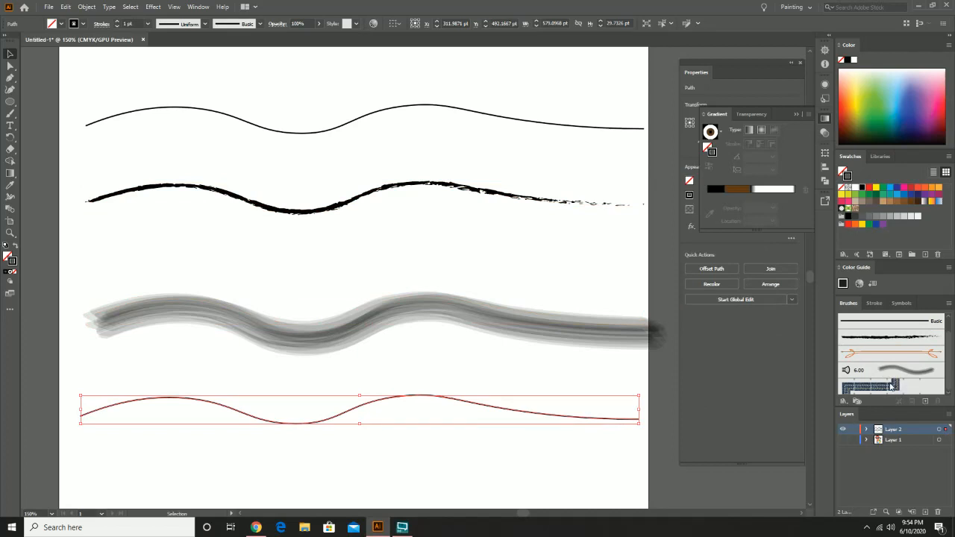
left_click(891, 385)
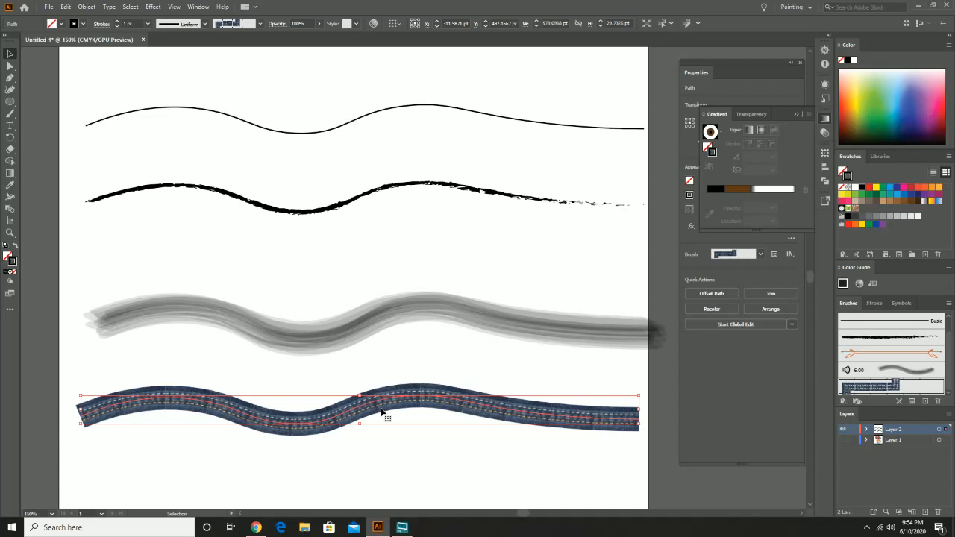
- Collapse the Gradient panel and set the charcoal line's stroke weight to 2 pt
left_click(311, 215)
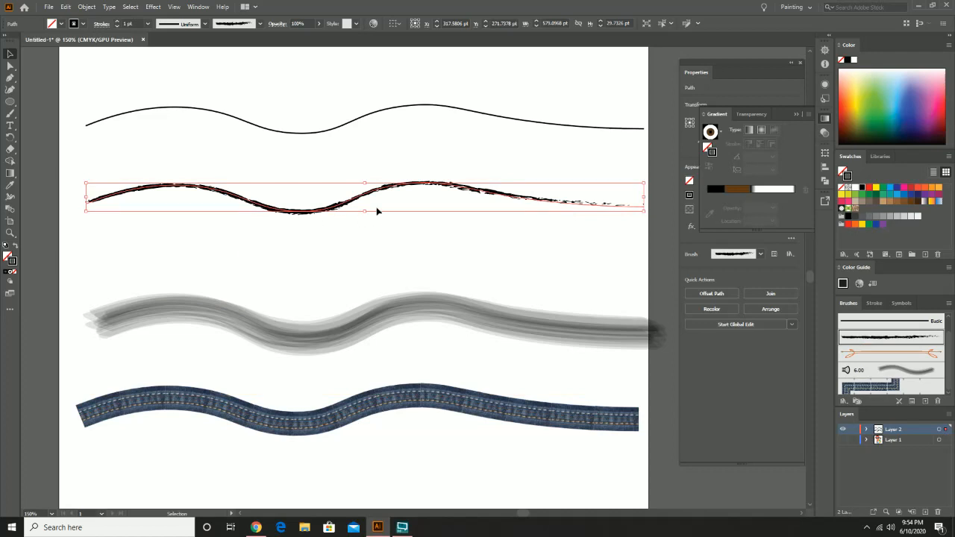
left_click(825, 118)
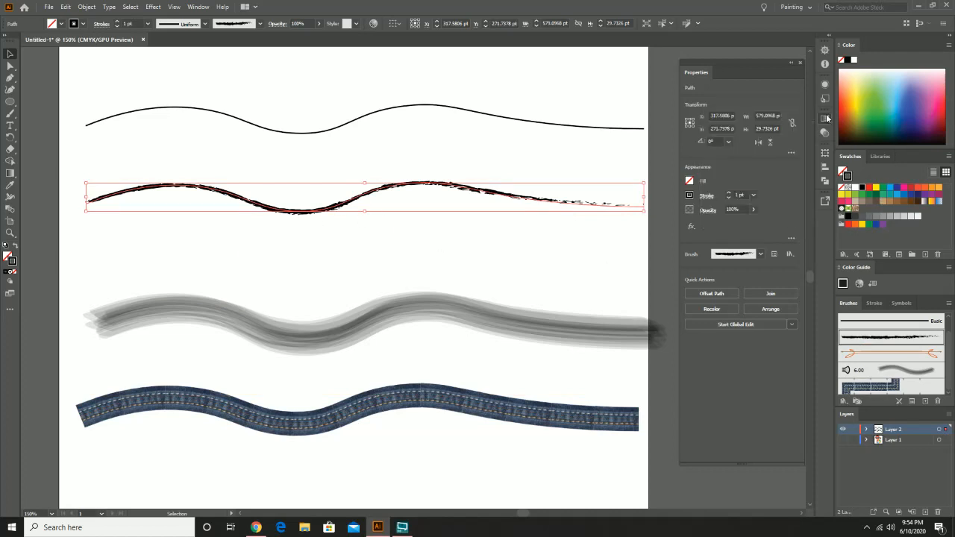
left_click(729, 193)
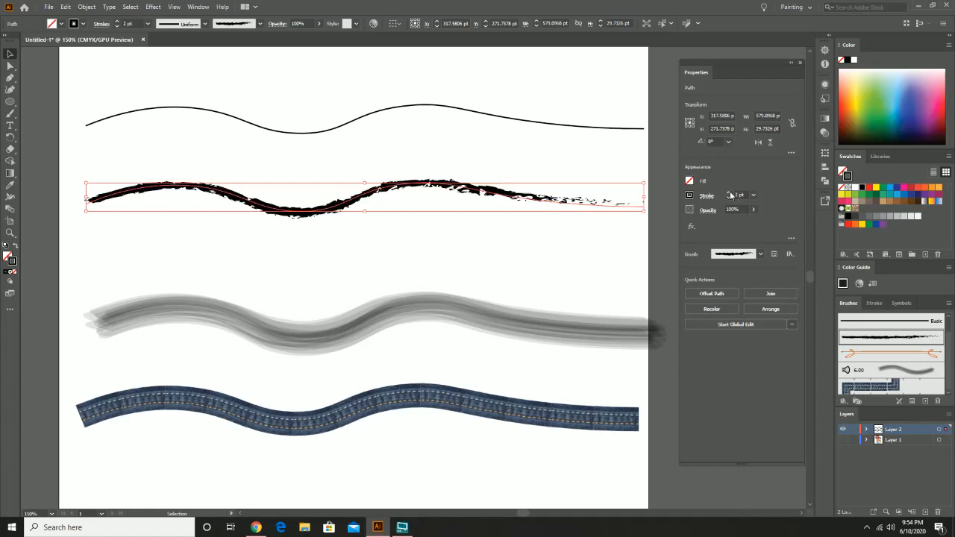
- Try raising the charcoal line's stroke weight to 7 pt and undo the increases back to 2 pt
left_click(730, 193)
left_click(730, 194)
left_click(731, 193)
left_click(730, 194)
left_click(731, 193)
left_click(731, 193)
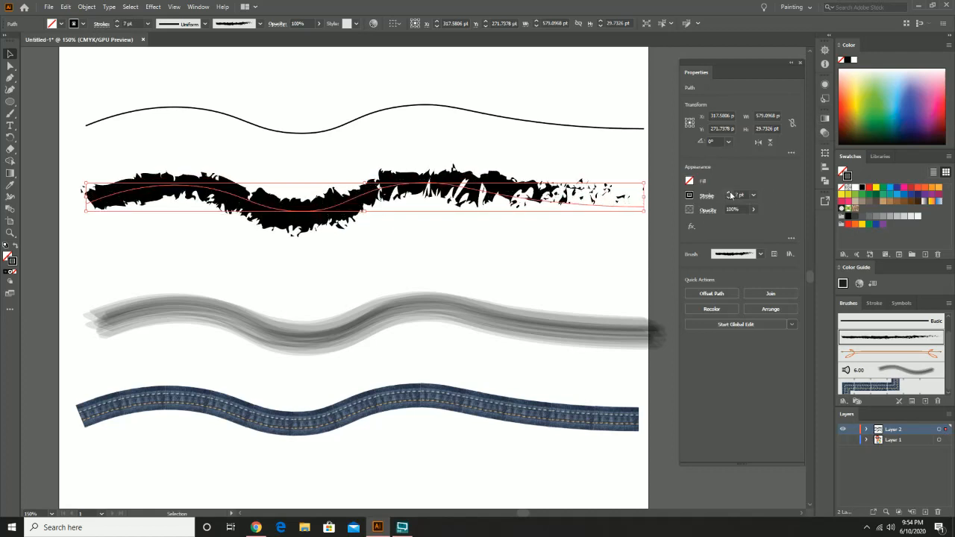
key("ctrl+z")
key("ctrl+z")
key("ctrl+z")
key("ctrl+z")
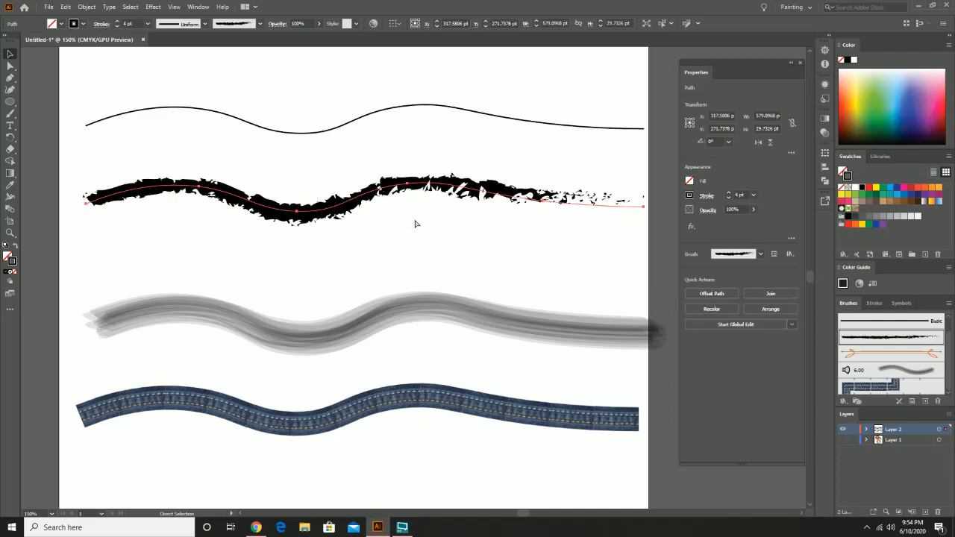
key("ctrl+z")
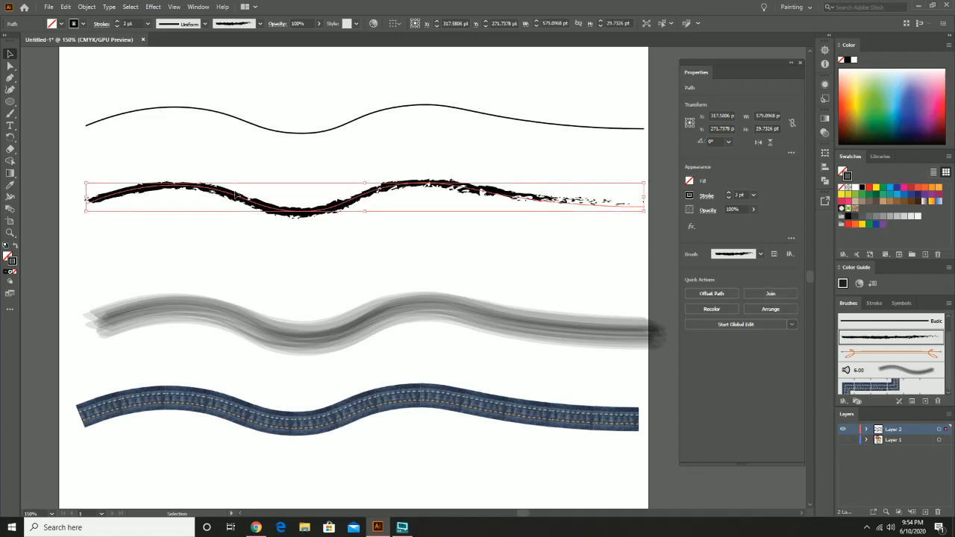
- Widen the charcoal line at its middle trough to about 7.4 pt with the Width tool
left_click(12, 197)
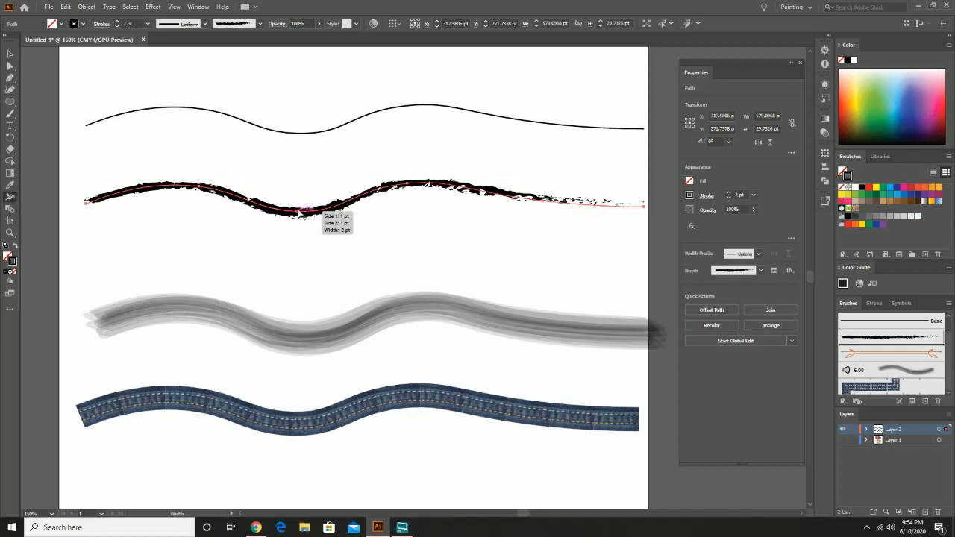
left_click_drag(299, 211, 301, 184)
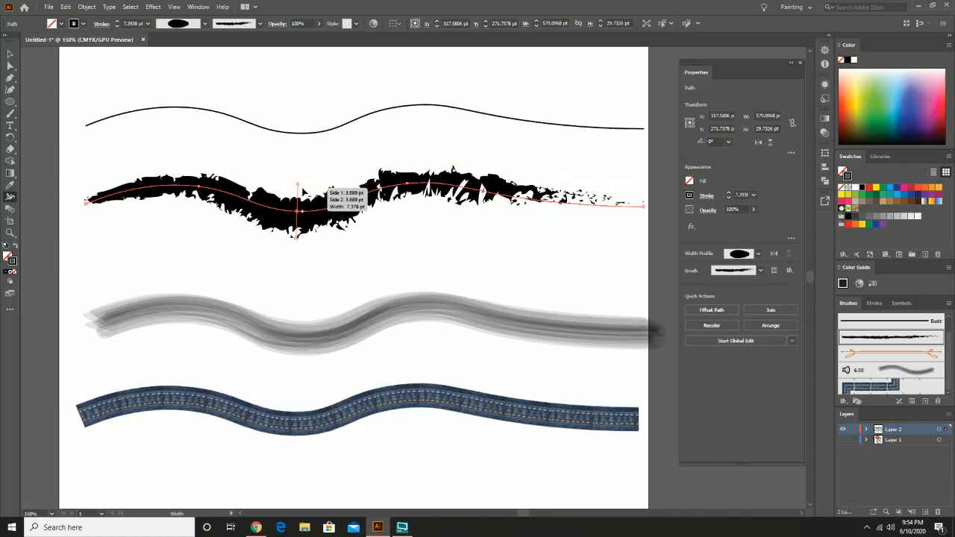
left_click(11, 54)
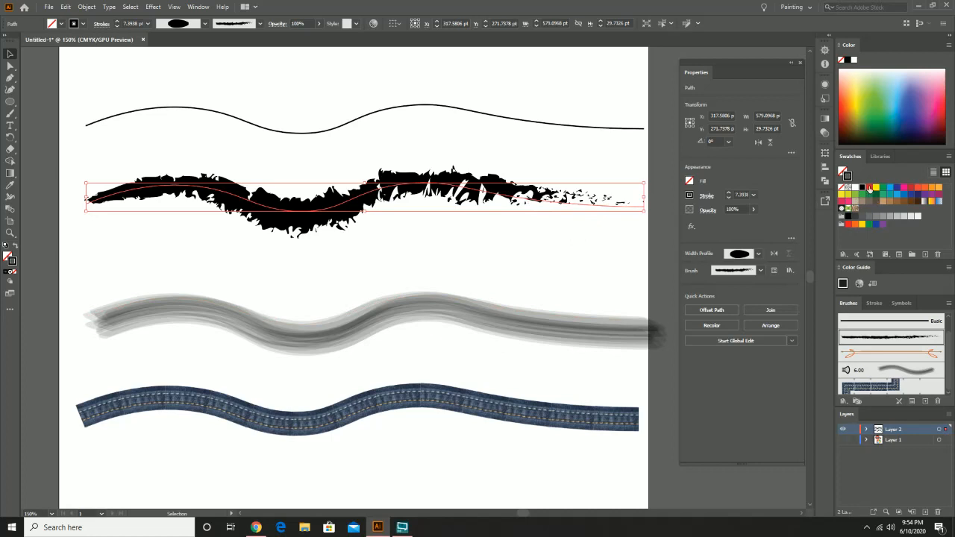
- Recolour the strokes of the three brushed lines: charcoal line red, bristle line dark blue, denim line yellow
left_click(868, 188)
left_click(373, 322)
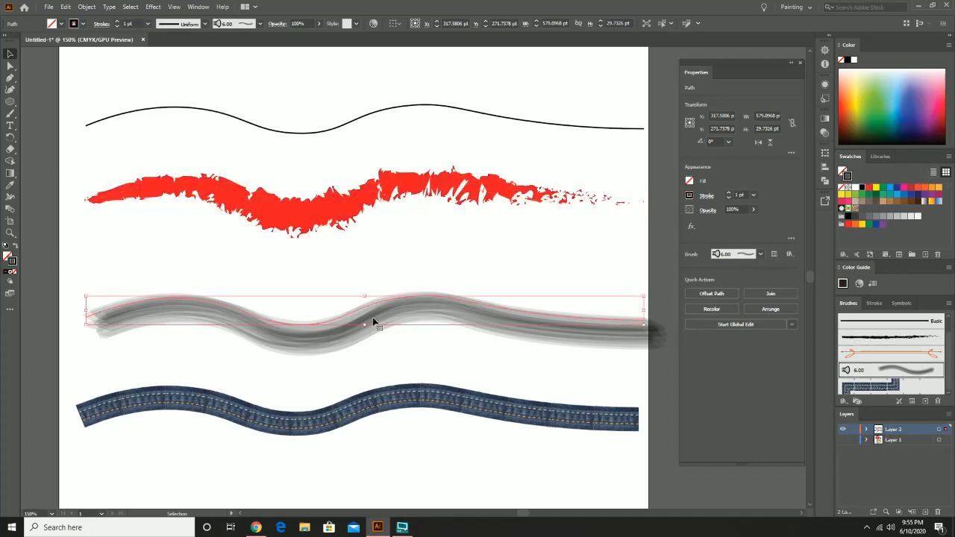
left_click(898, 187)
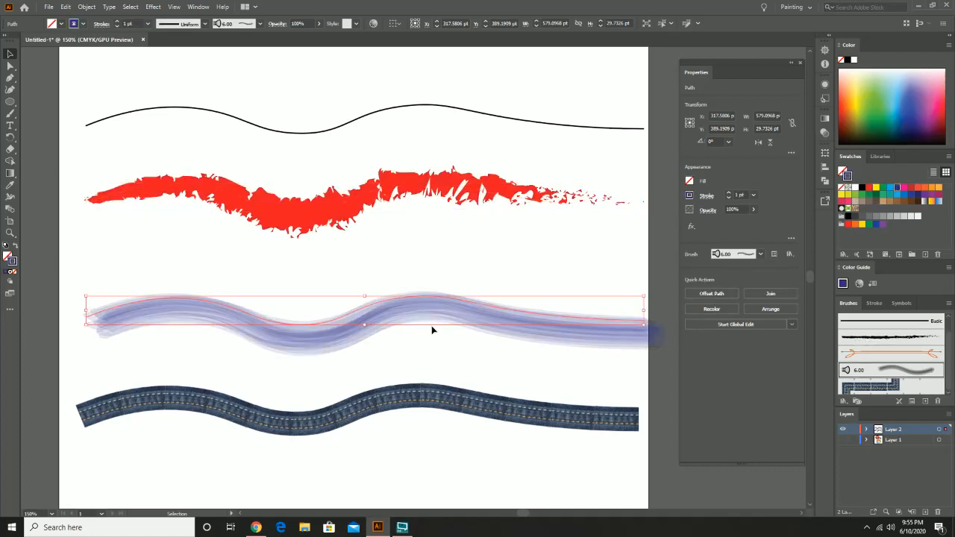
left_click(415, 397)
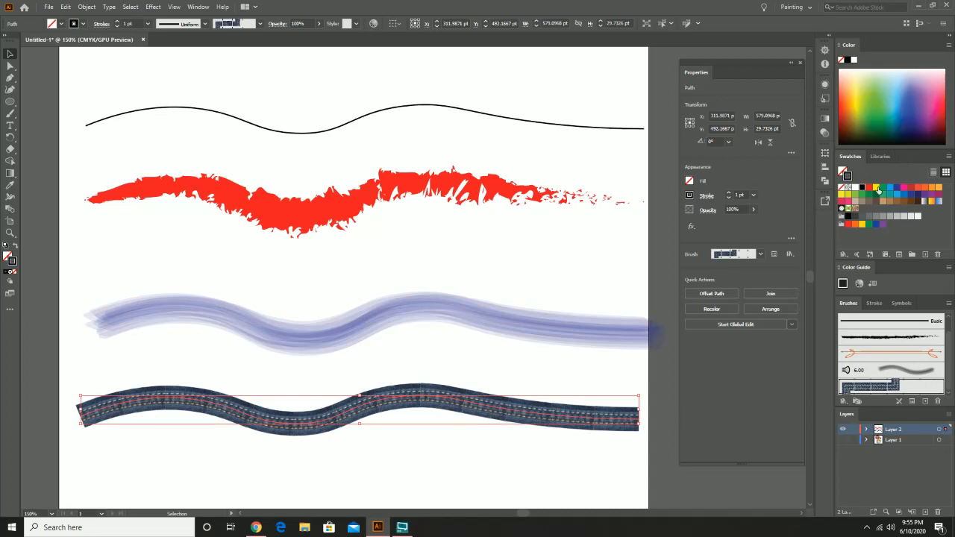
left_click(879, 188)
- Move all four wavy lines up the page and place the plain black line below the denim one
key("z")
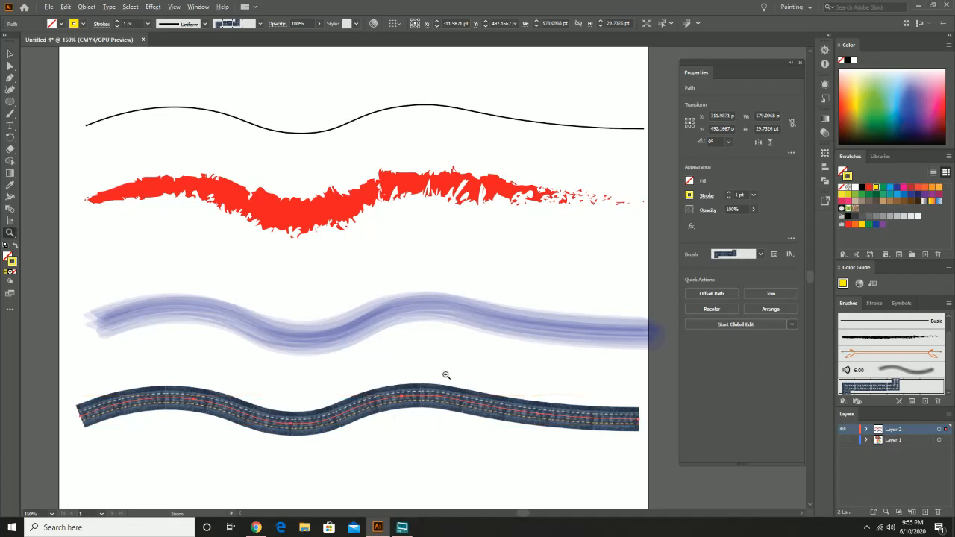
left_click(446, 377, "alt")
left_click(445, 377, "alt")
left_click_drag(461, 355, 424, 449)
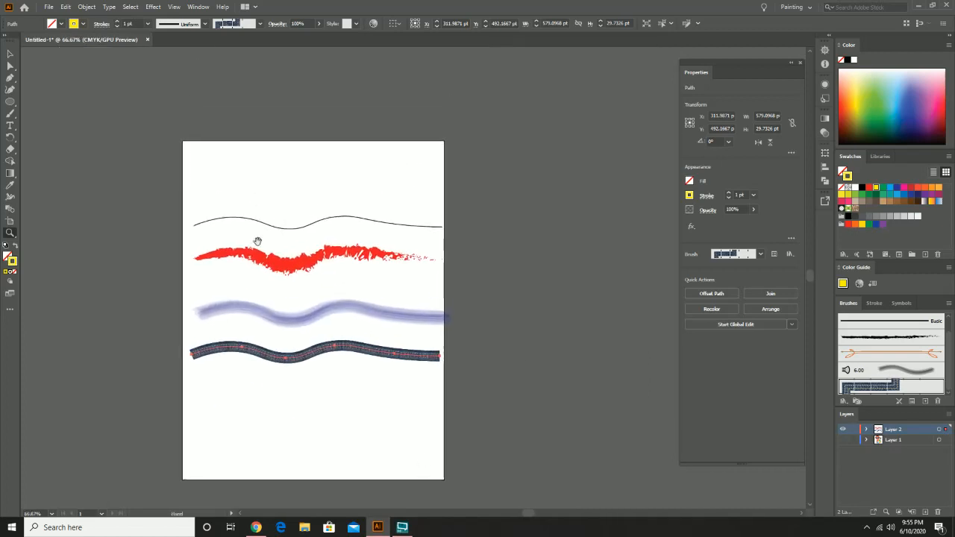
key("v")
mouse_move(340, 392)
left_mouse_down()
mouse_move(312, 297)
mouse_move(261, 195)
left_mouse_up()
left_click_drag(300, 263, 299, 163)
left_click(408, 90)
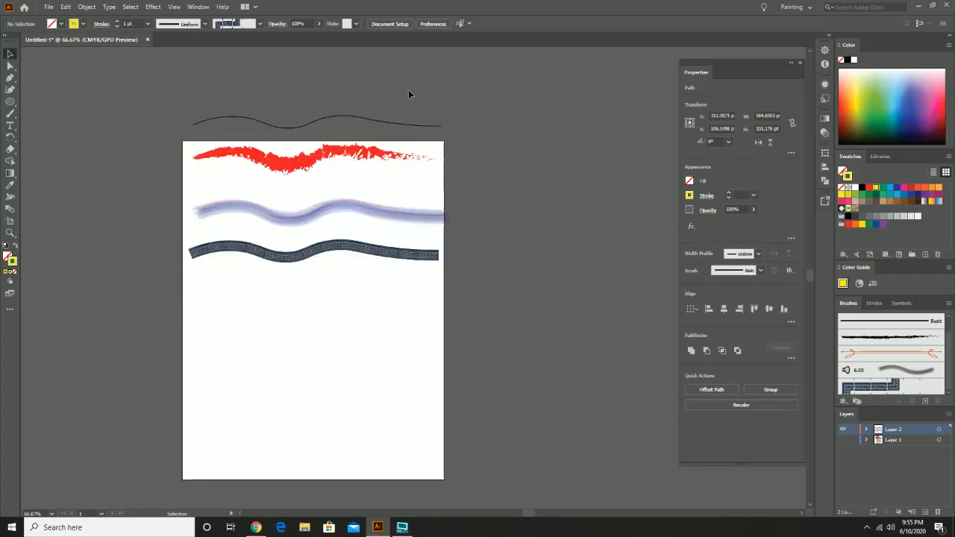
left_click(370, 121)
left_click_drag(365, 121, 360, 298)
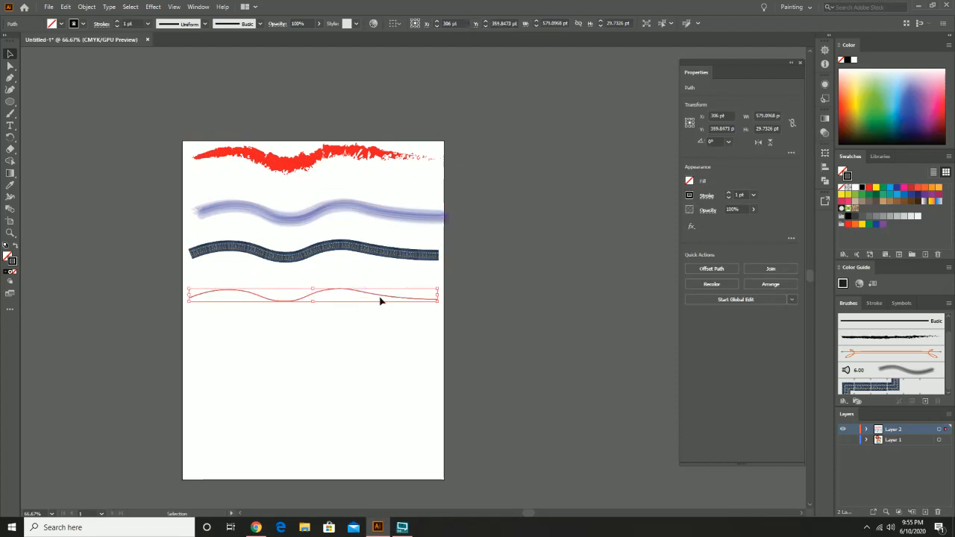
- Make three copies of the plain black wavy line and stack them below it down the page
key("a")
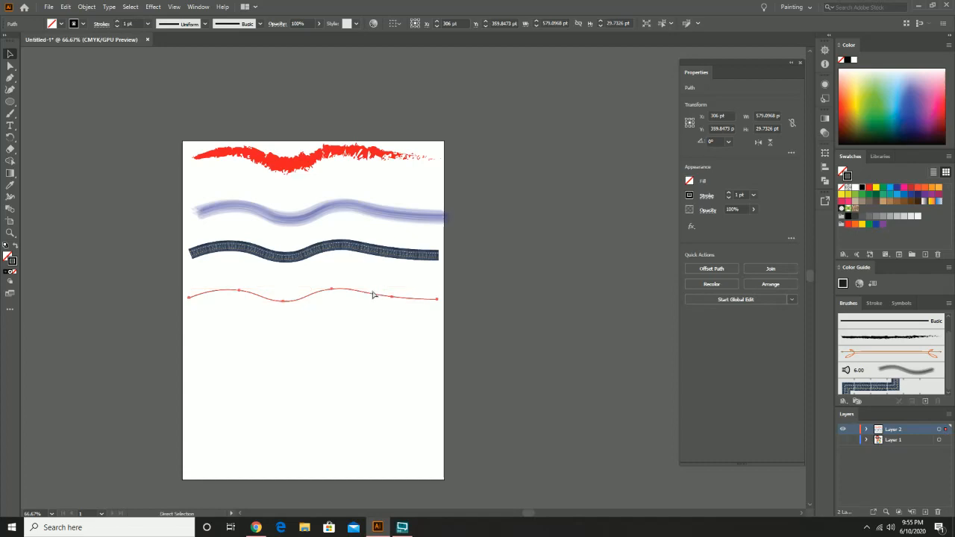
key("ctrl+c")
key("ctrl+v")
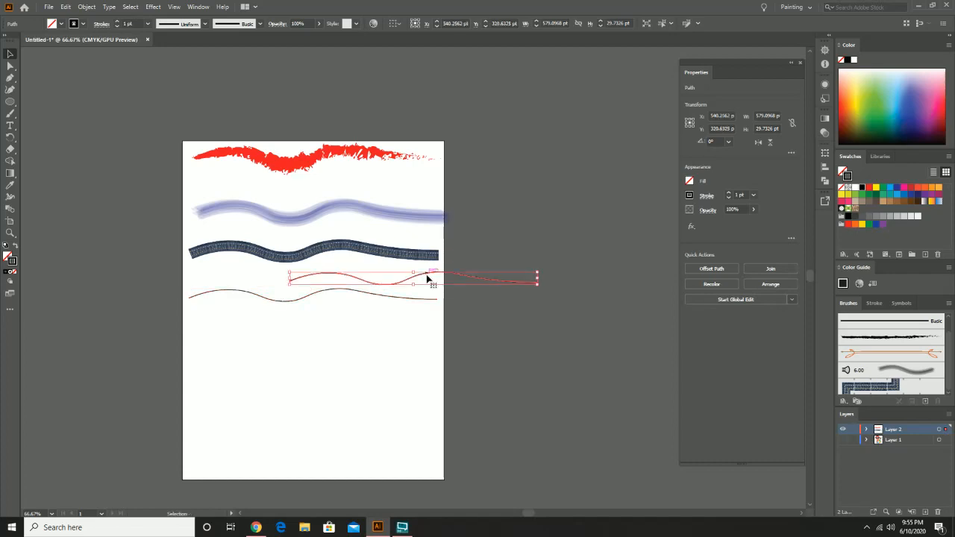
mouse_move(426, 276)
left_mouse_down()
mouse_move(379, 353)
mouse_move(331, 343)
left_mouse_up()
key("v")
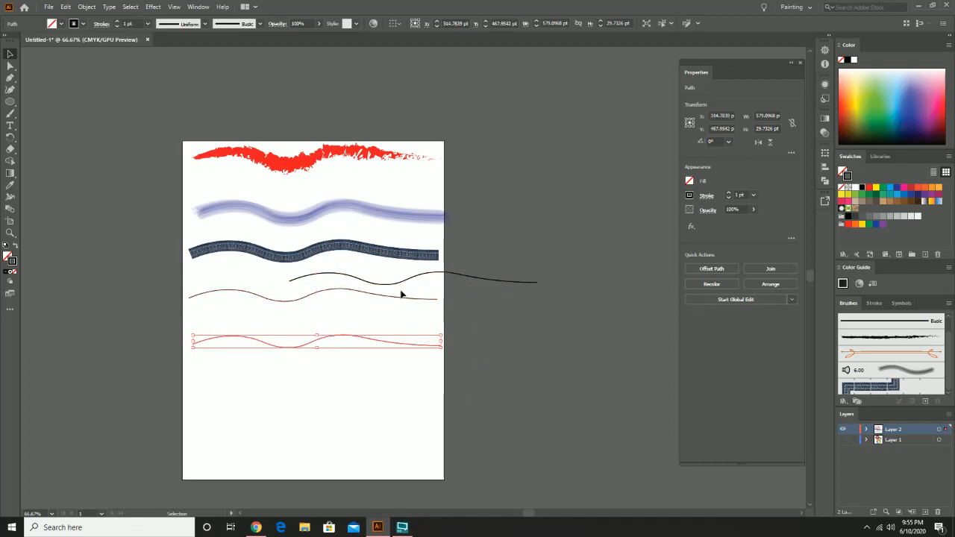
mouse_move(409, 280)
left_mouse_down()
mouse_move(403, 327)
mouse_move(342, 386)
mouse_move(312, 379)
left_mouse_up()
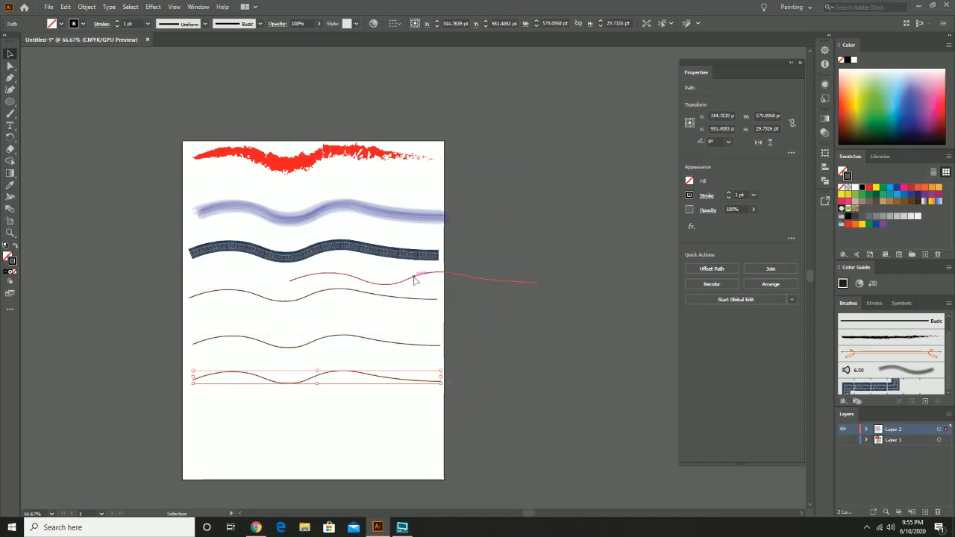
mouse_move(418, 277)
left_mouse_down()
mouse_move(361, 436)
mouse_move(319, 433)
left_mouse_up()
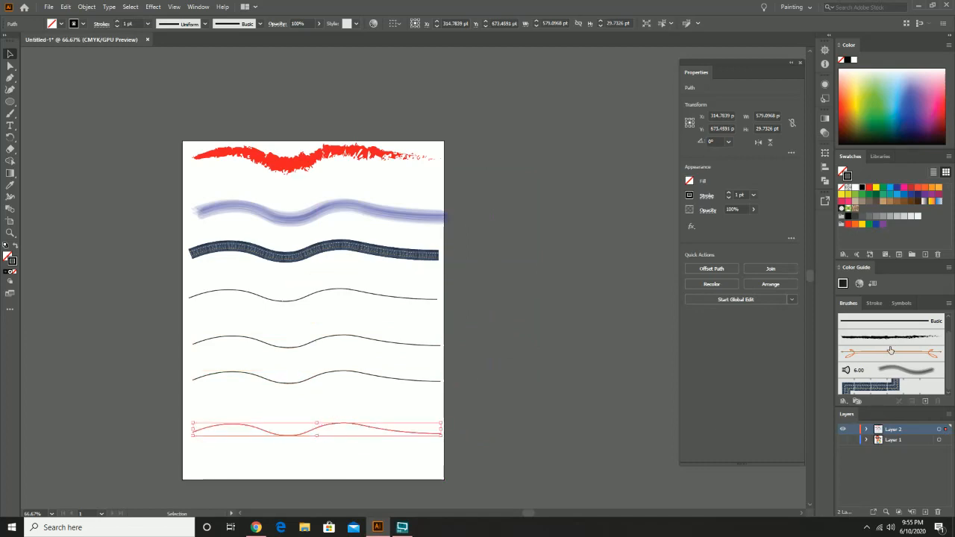
- Load the Artistic_Ink brush library beside the artboard and apply its Ink Splats brush to the lowest wavy line
left_click(844, 401)
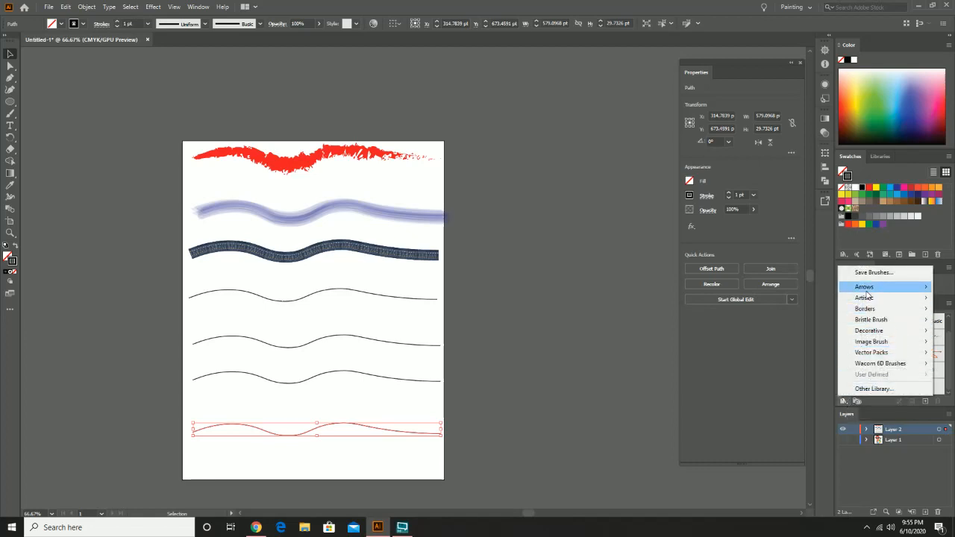
mouse_move(879, 298)
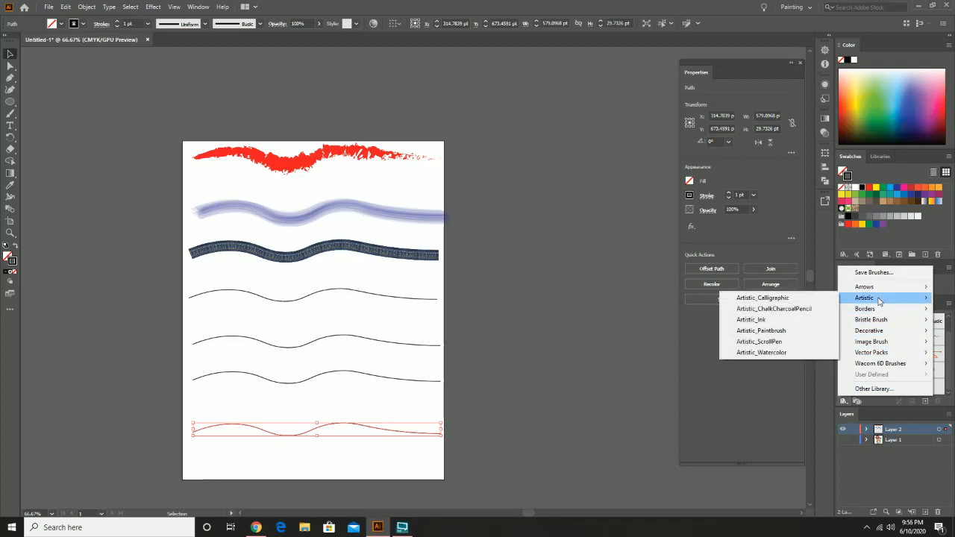
left_click(765, 321)
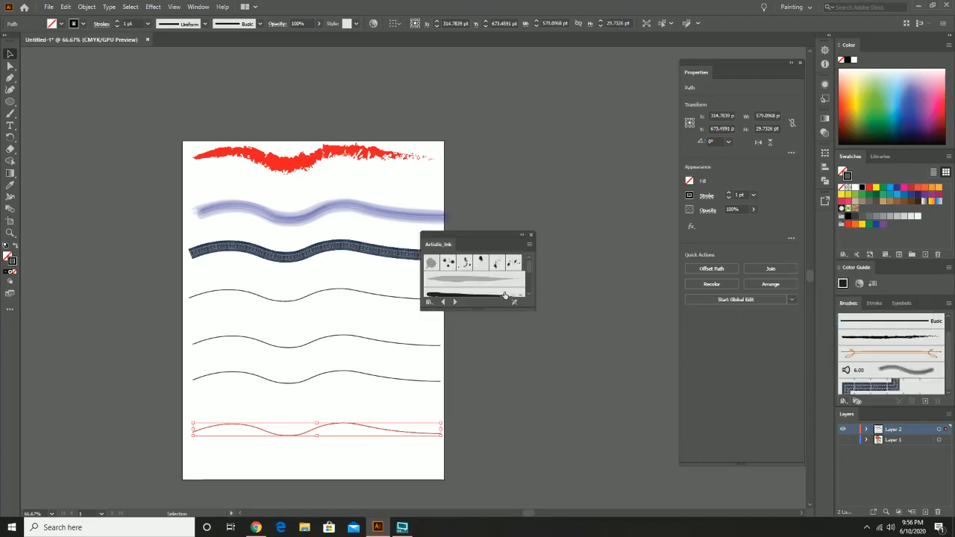
left_click_drag(489, 235, 584, 209)
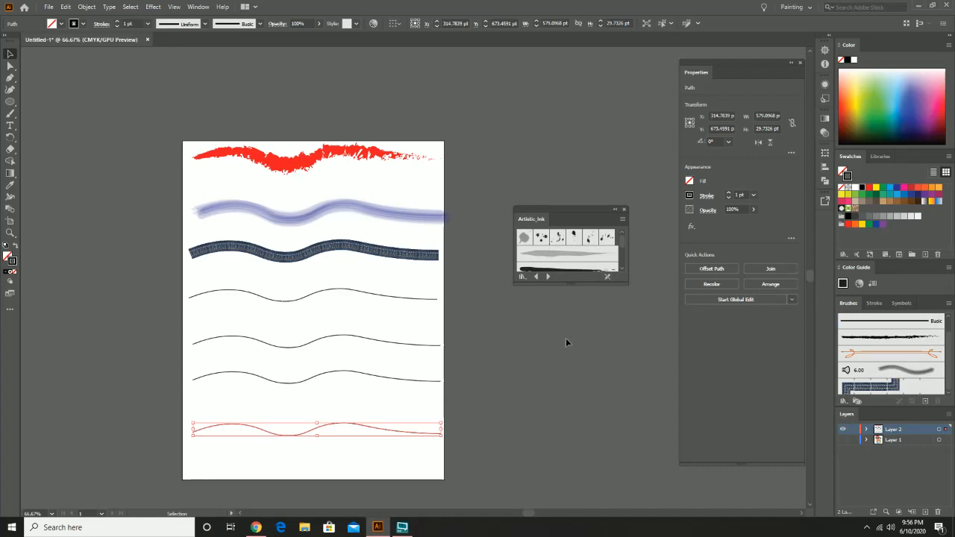
left_click(540, 241)
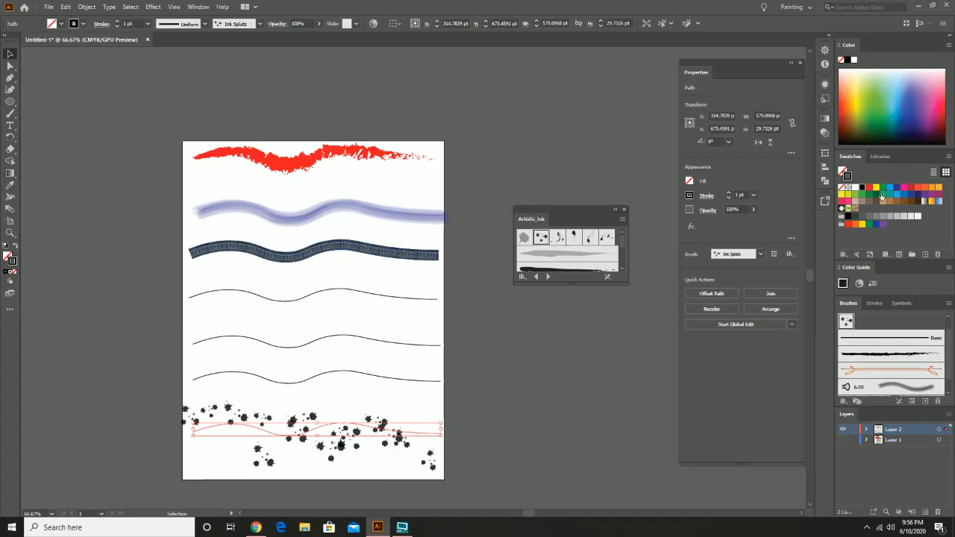
- Colour the ink splats line's stroke red
left_click(869, 188)
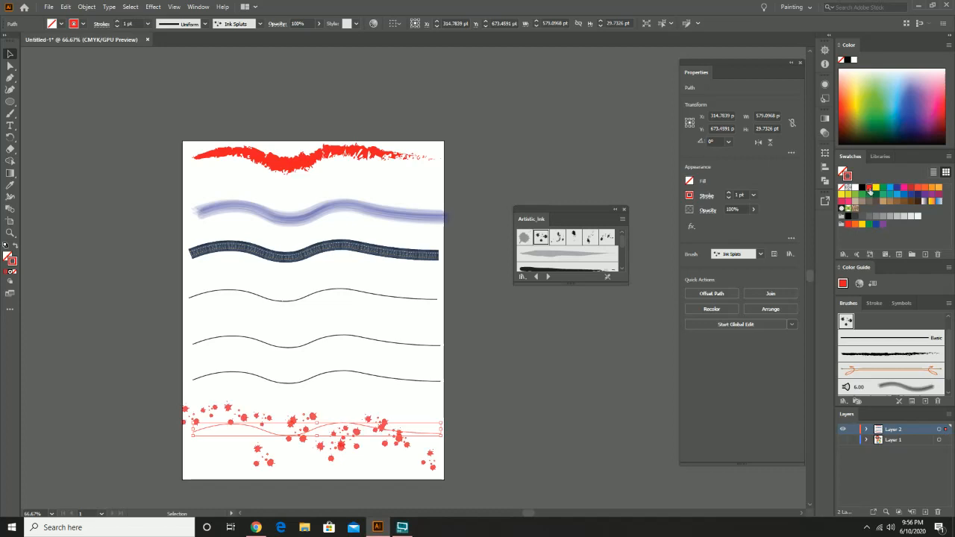
left_click(692, 196)
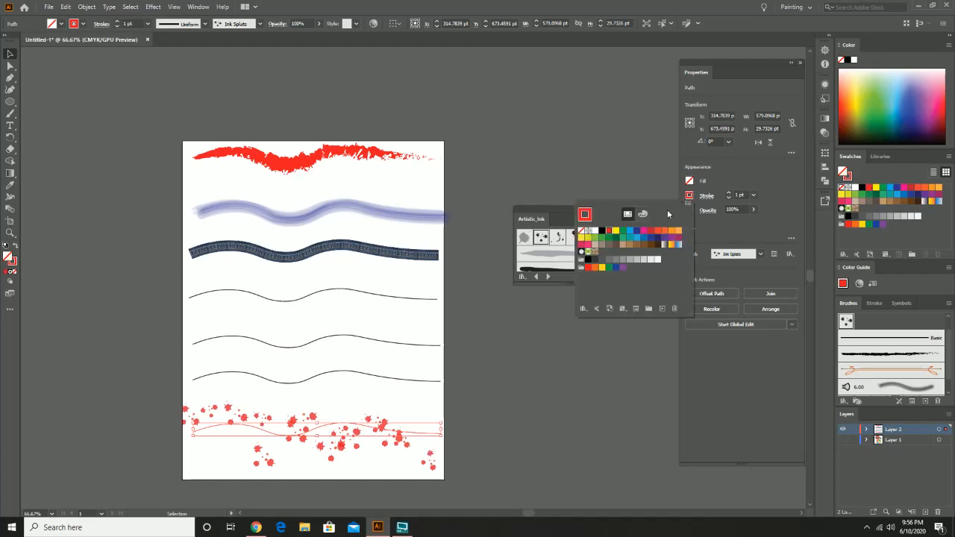
left_click(421, 388)
- Load the Artistic_Calligraphic brush library and apply its 30 pt. Oval brush to the line just above the ink splats
left_click(408, 382)
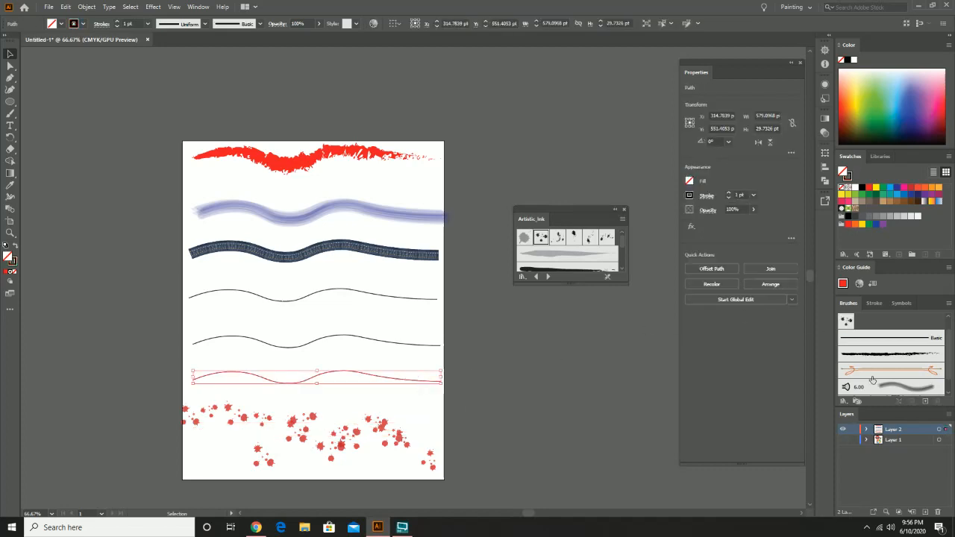
left_click(844, 402)
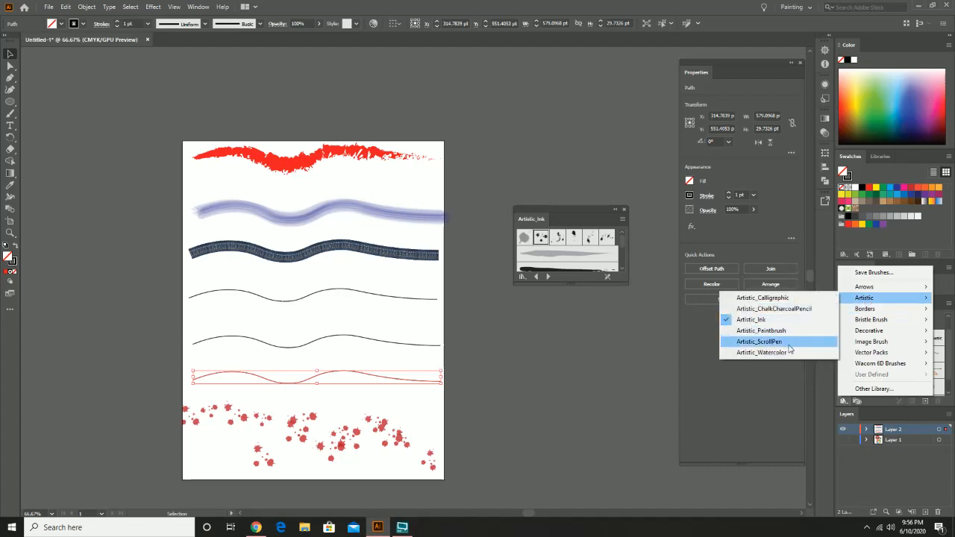
left_click(780, 298)
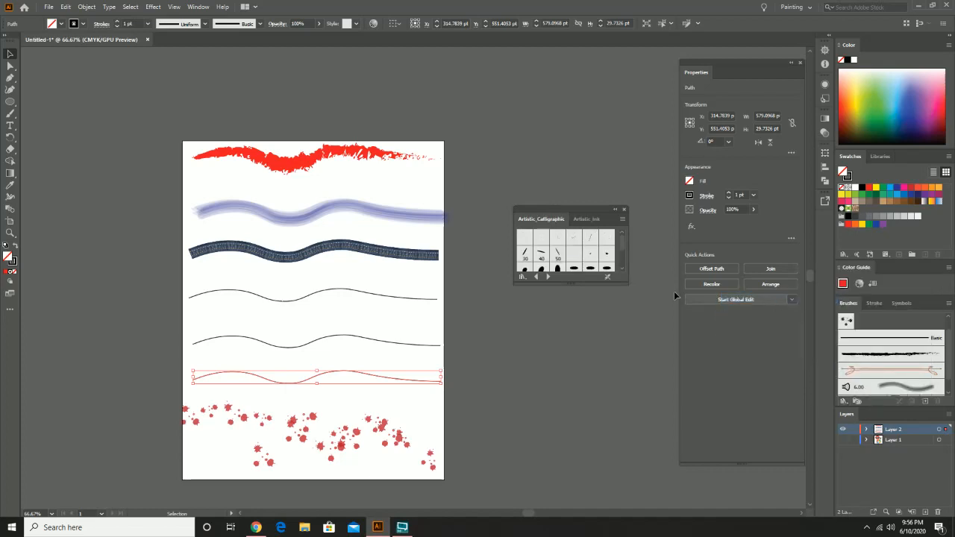
left_click(575, 268)
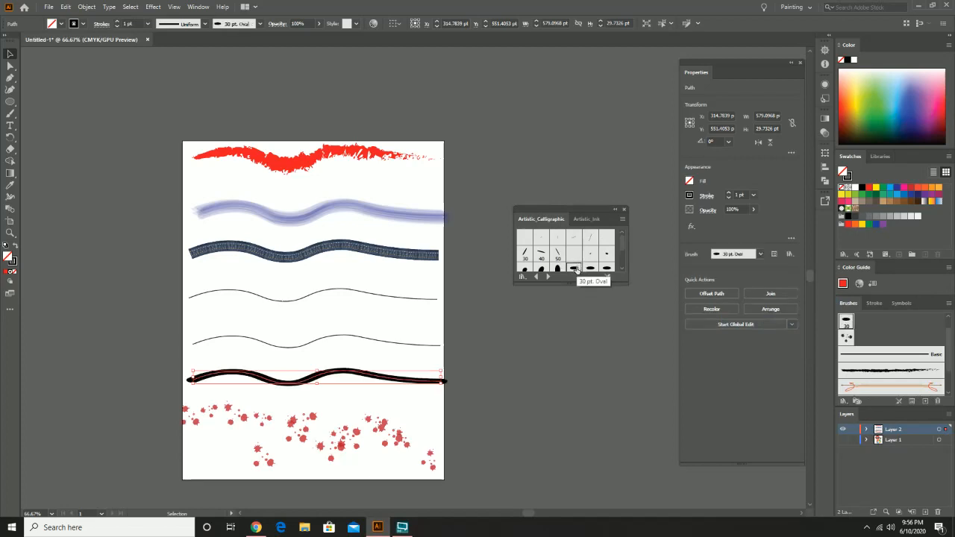
- Switch the thick black line's brush to 40 pt. Oval and give the thin wavy line above it a C=5 M=0 Y=90 K=0 yellow stroke
left_click(590, 269)
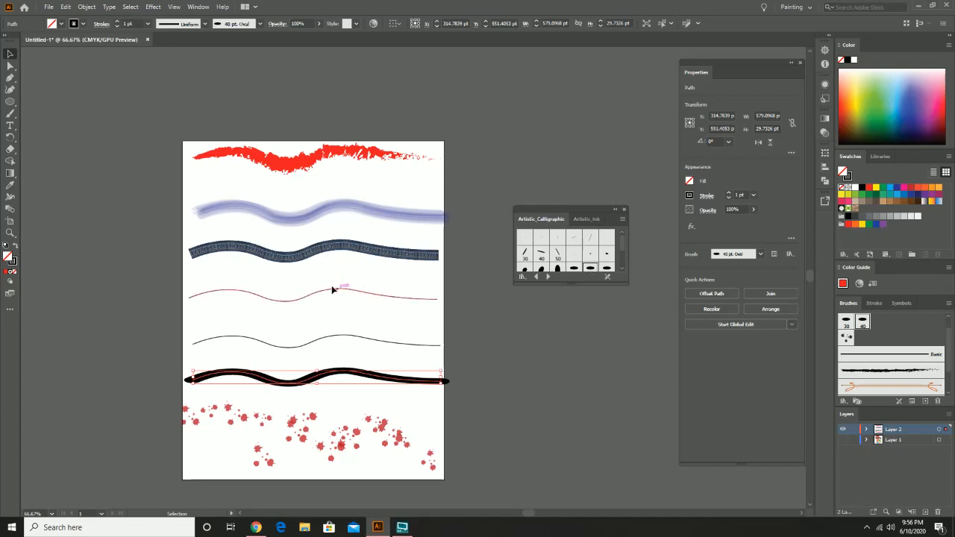
left_click(312, 343)
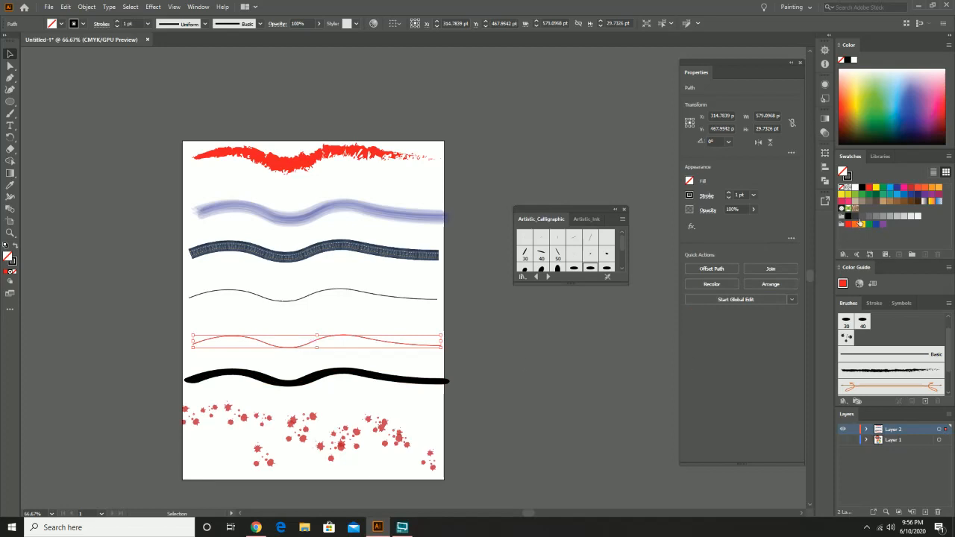
left_click(842, 194)
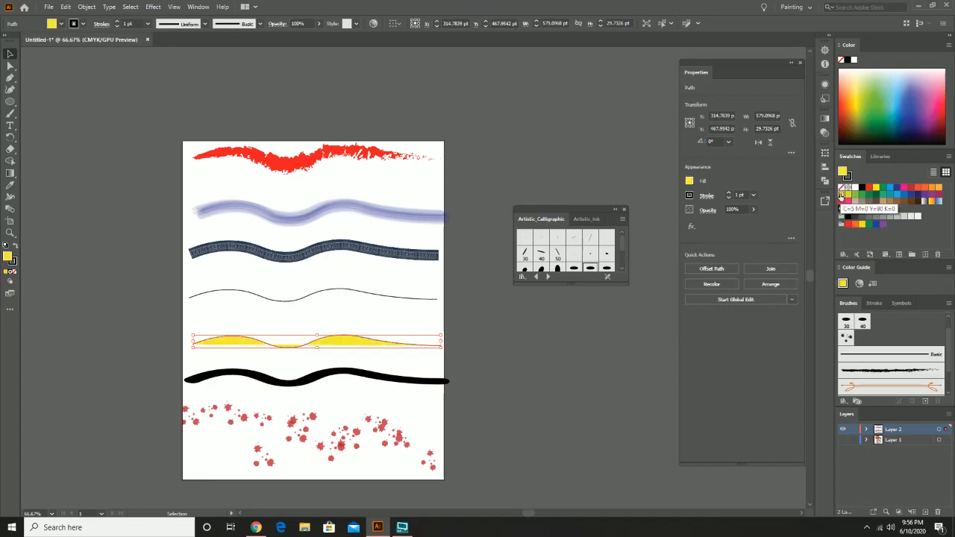
left_click(843, 187)
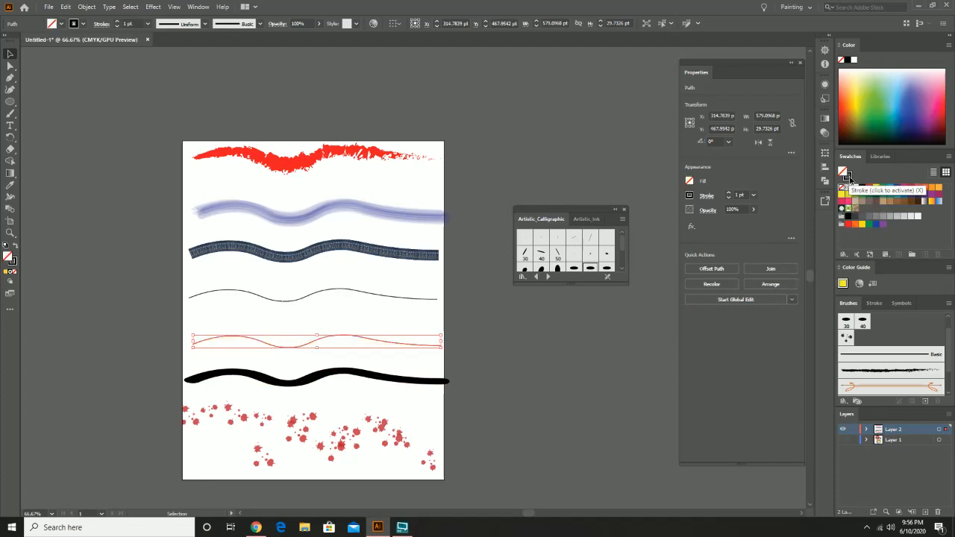
left_click(848, 177)
left_click(842, 194)
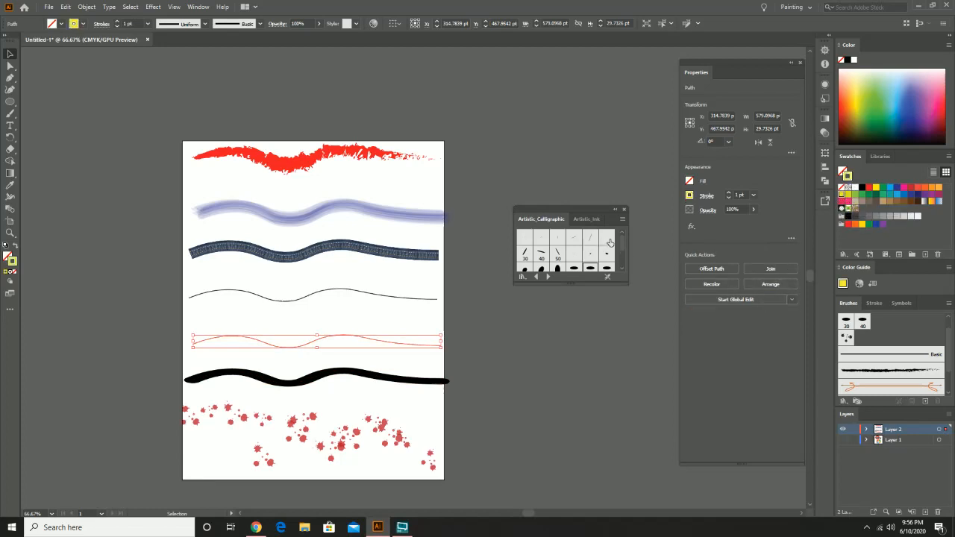
- Apply the pale grey scribbled stroke brush from the Artistic_Ink library to the yellow wavy line and deselect it
left_click(586, 219)
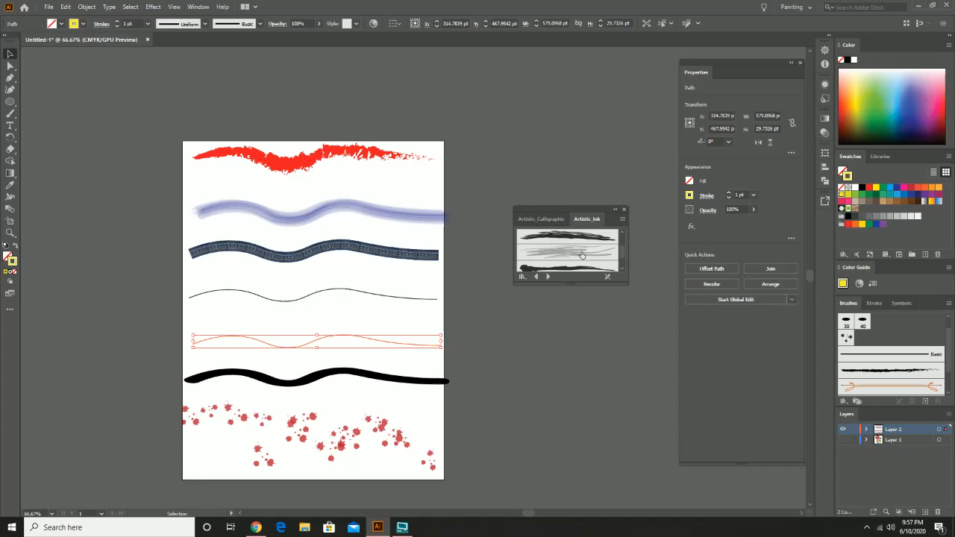
left_click(581, 255)
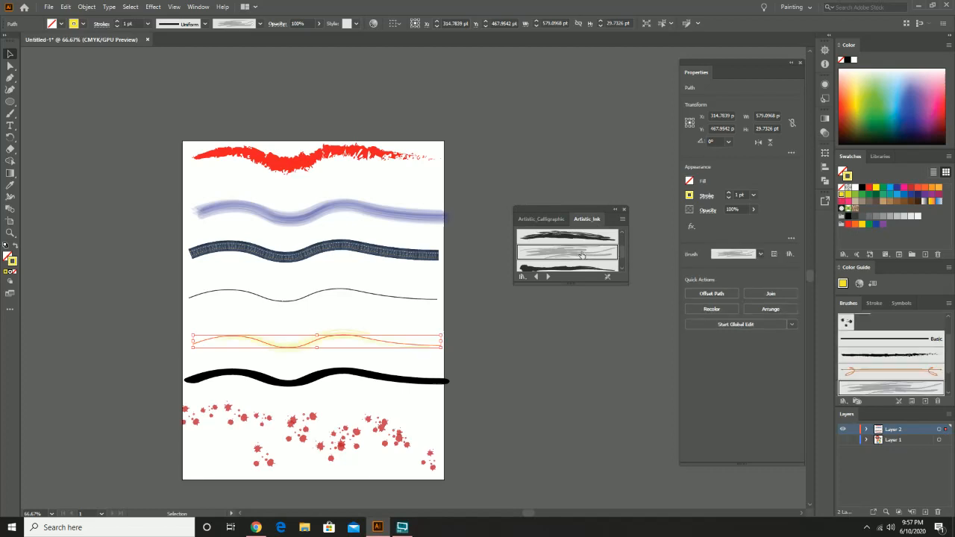
left_click(437, 370)
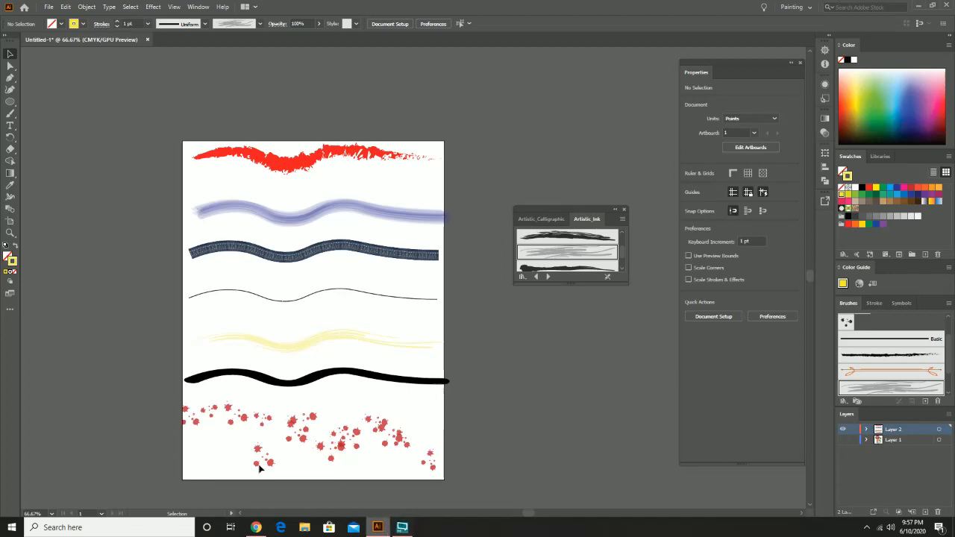
- Add a new layer above Layer 2, hide Layer 2 and close the floating brush libraries
left_click(925, 512)
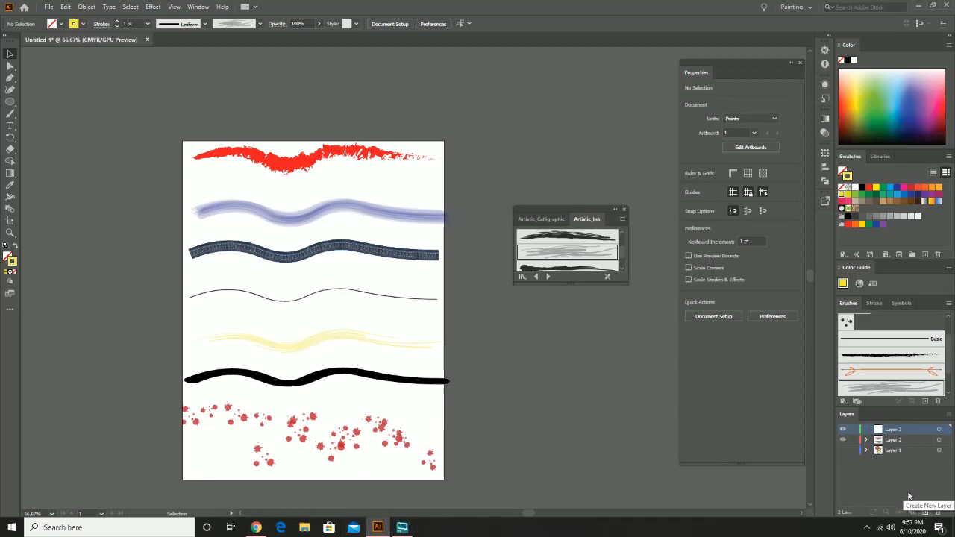
left_click(843, 439)
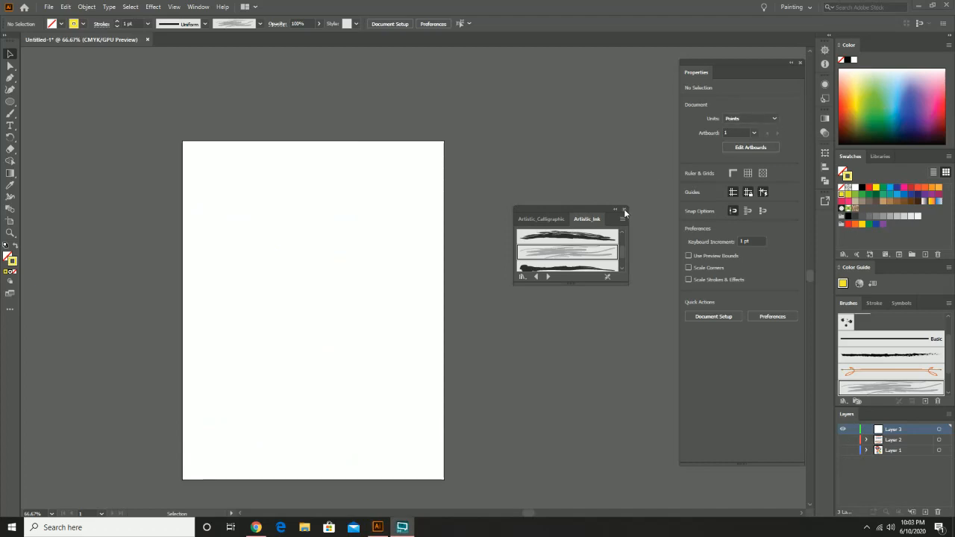
left_click(624, 210)
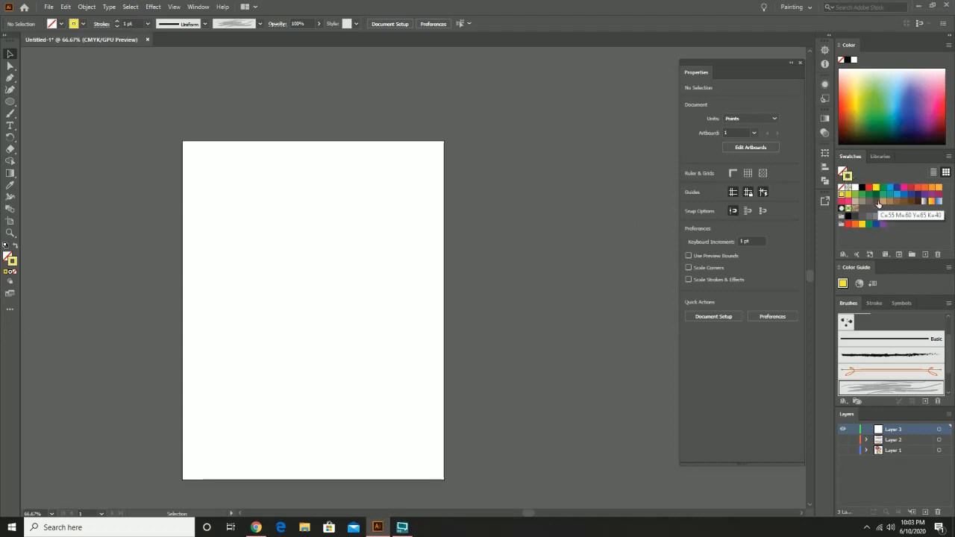
- Draw an ellipse about 380 by 290 pt in the artboard's upper half with a CMYK Red fill and no stroke
left_click(842, 187)
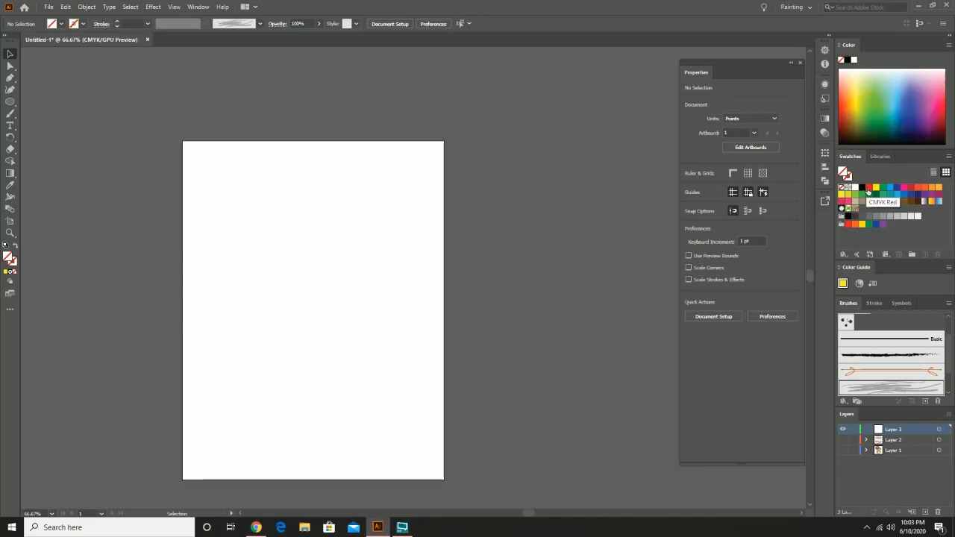
left_click(869, 188)
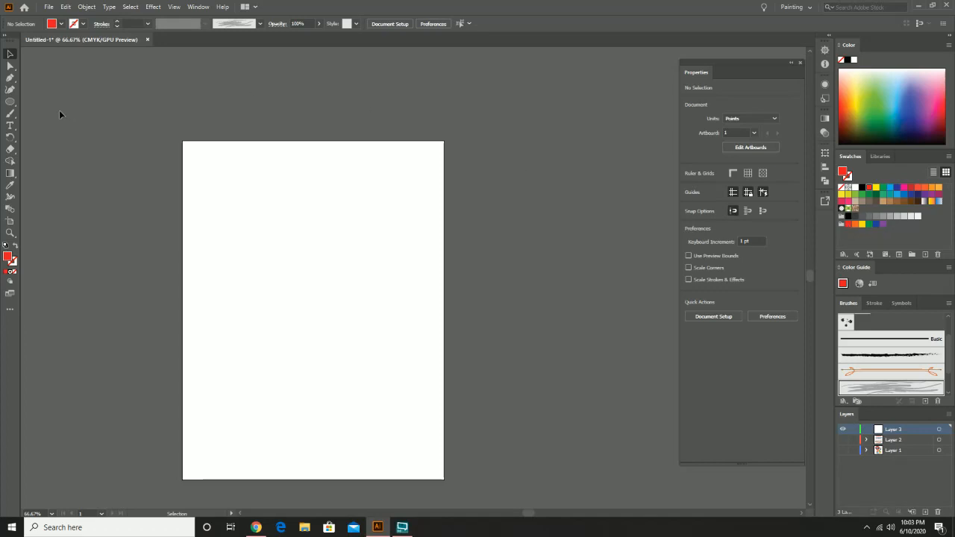
left_click(10, 102)
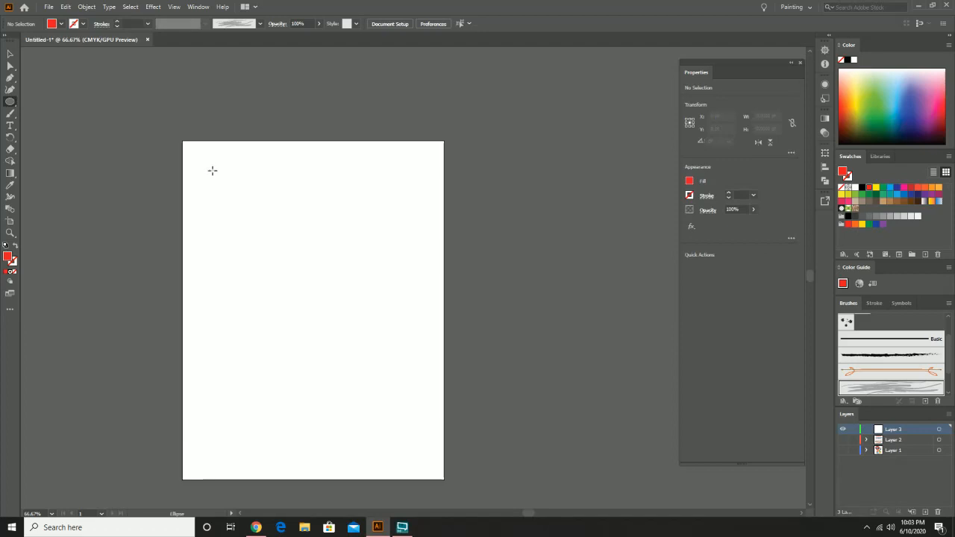
left_click_drag(213, 169, 376, 295)
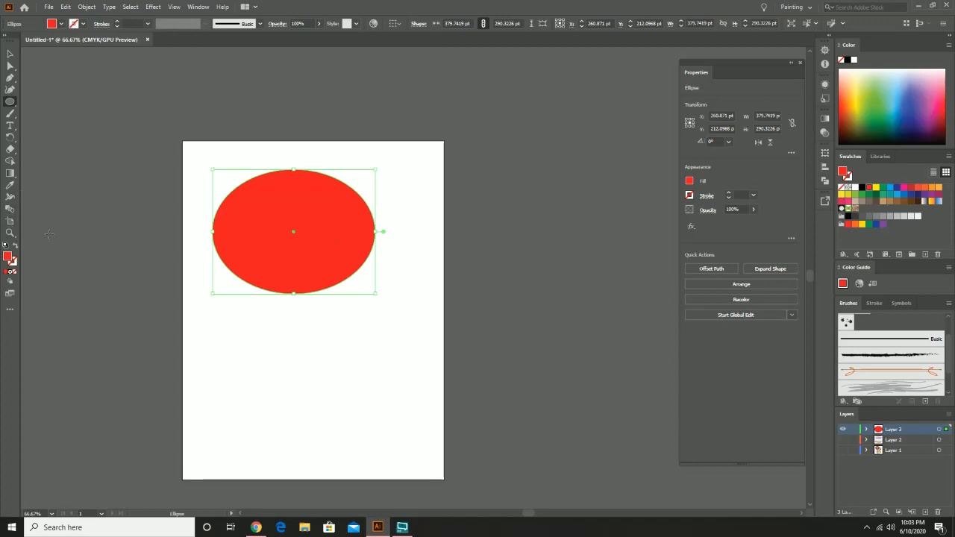
- Recolour the ellipse's fill to a light pink with hue 319°, saturation 59% and brightness 83%
left_click(10, 54)
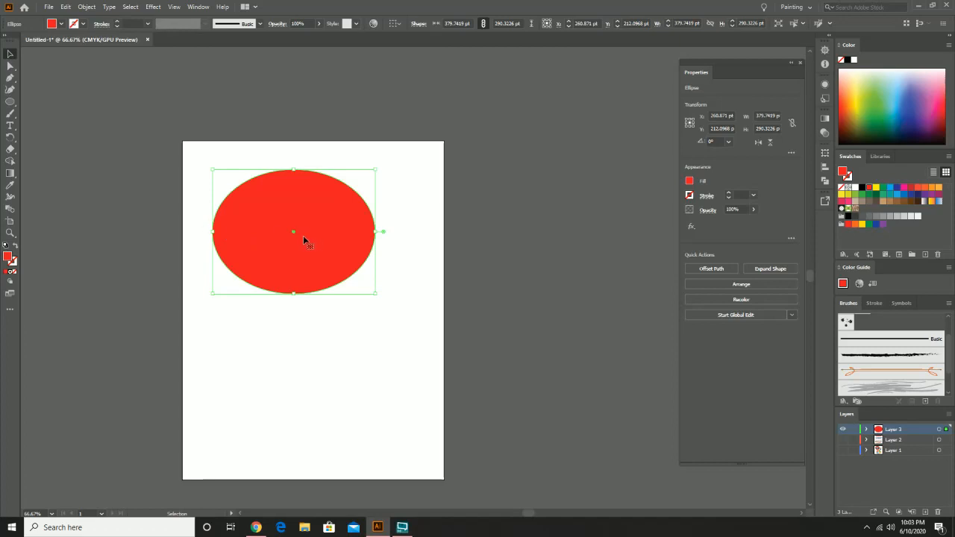
left_click(933, 109)
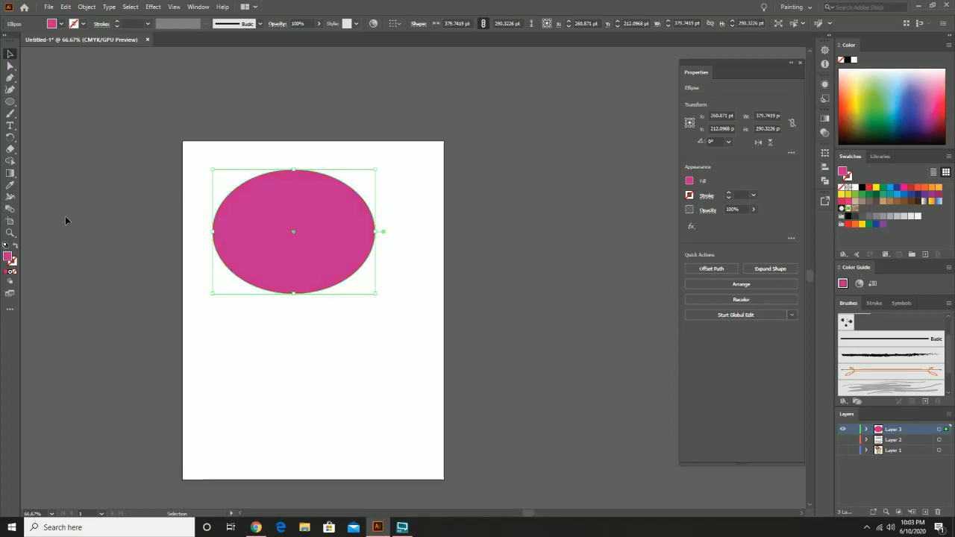
double_click(10, 255)
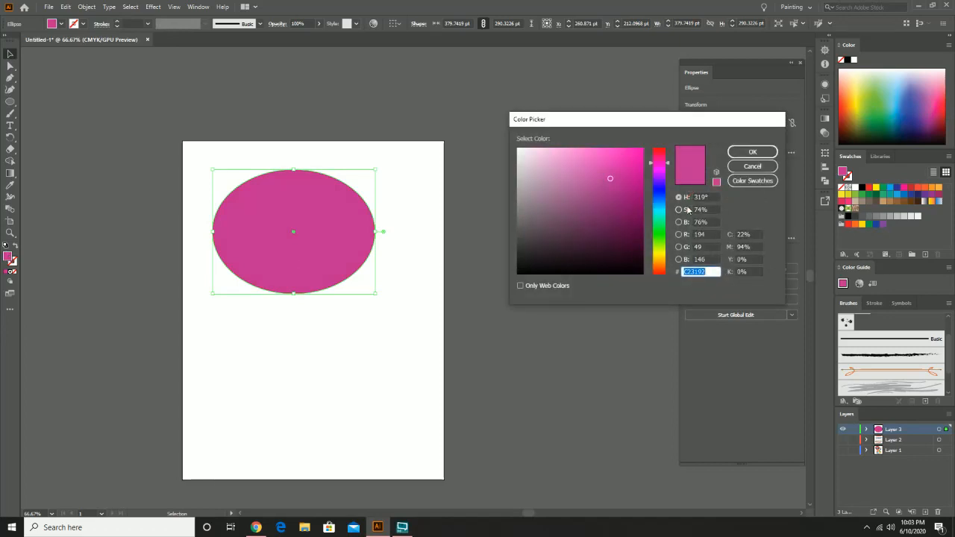
left_click_drag(618, 176, 606, 179)
left_click(680, 210)
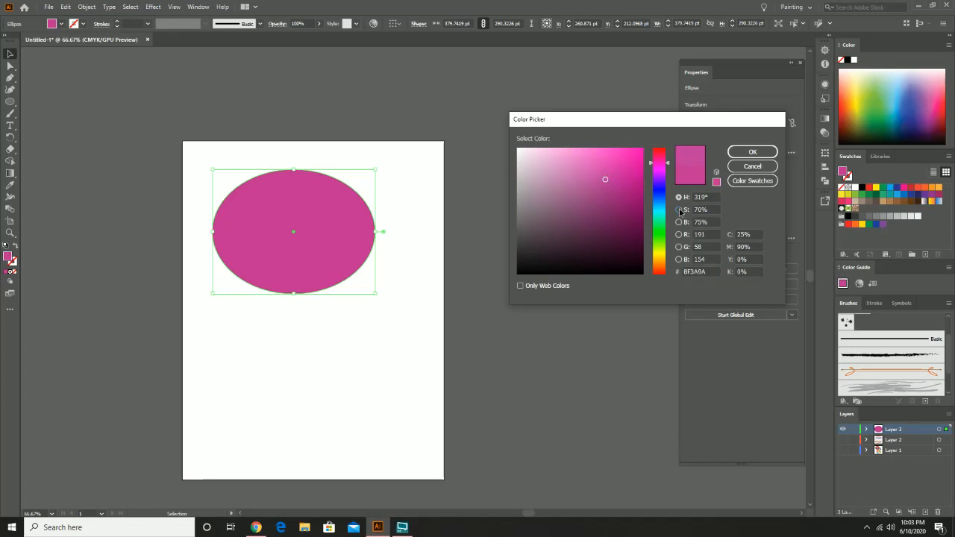
mouse_move(667, 186)
left_mouse_down()
mouse_move(667, 199)
mouse_move(659, 157)
mouse_move(657, 171)
left_mouse_up()
left_click(679, 221)
left_click(667, 186)
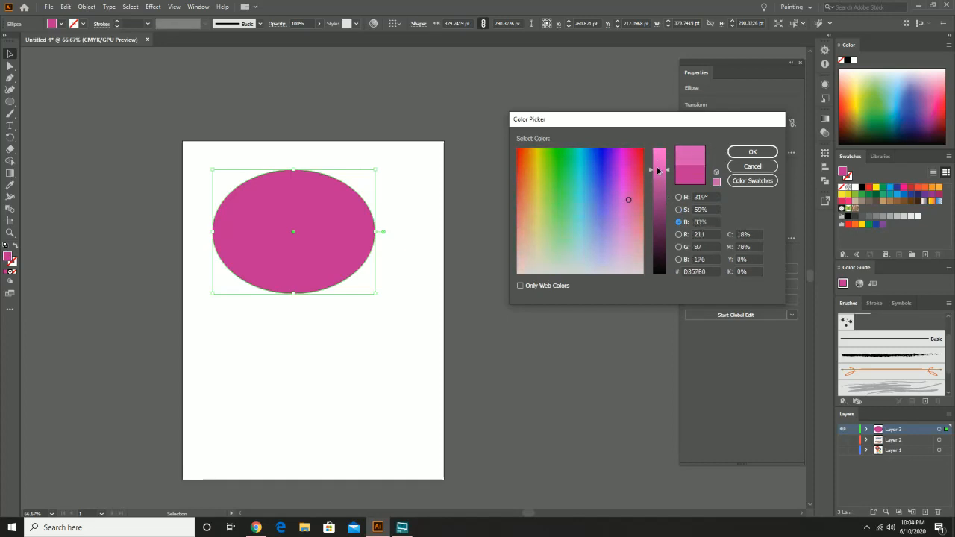
left_click(752, 152)
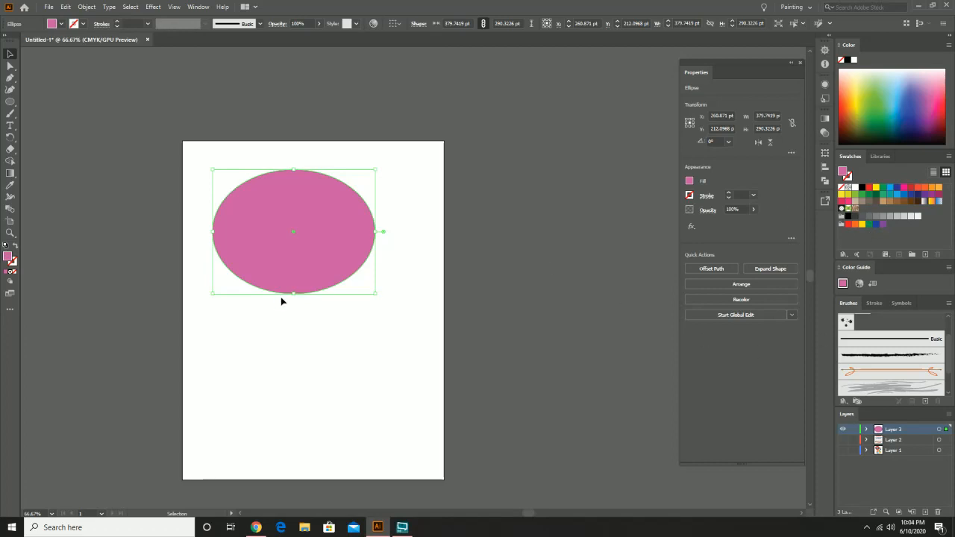
- Create a color group named "carnival food" from the selected artwork
left_click(912, 255)
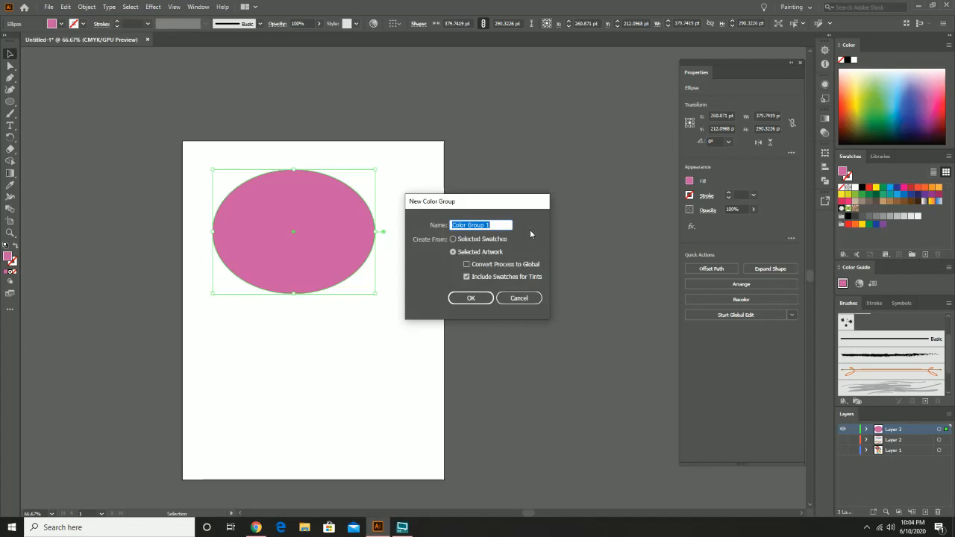
type("carnival food")
left_click(471, 298)
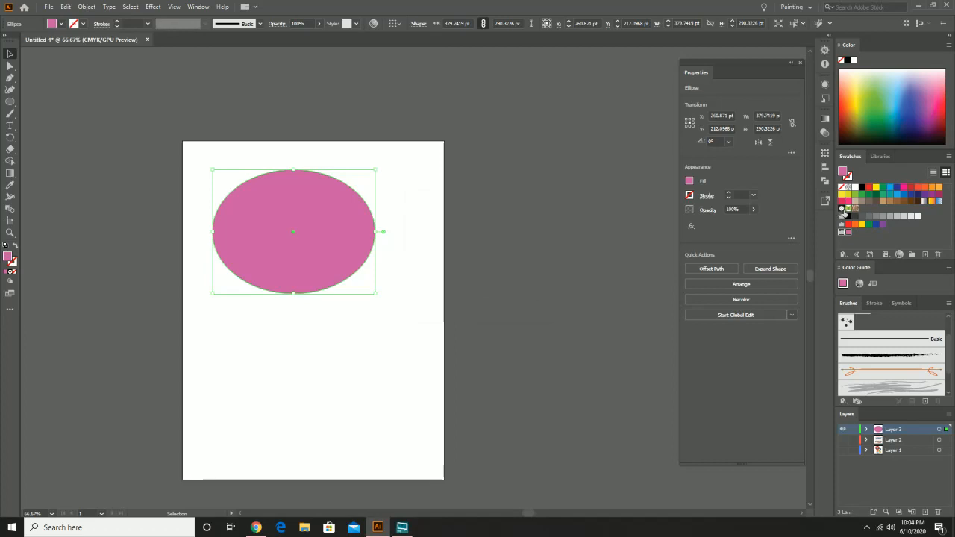
- Rename the pink swatch in the new color group to "cotton candy"
double_click(849, 234)
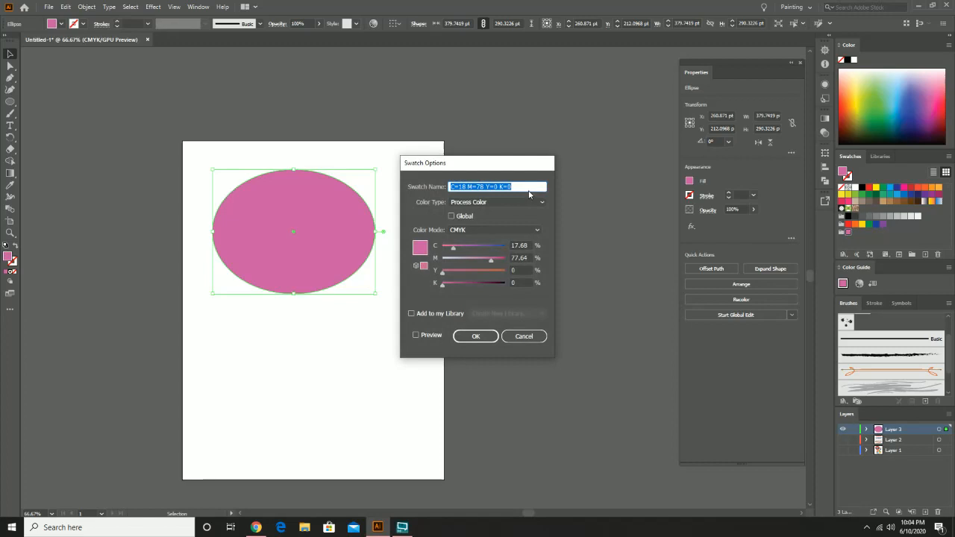
type("c")
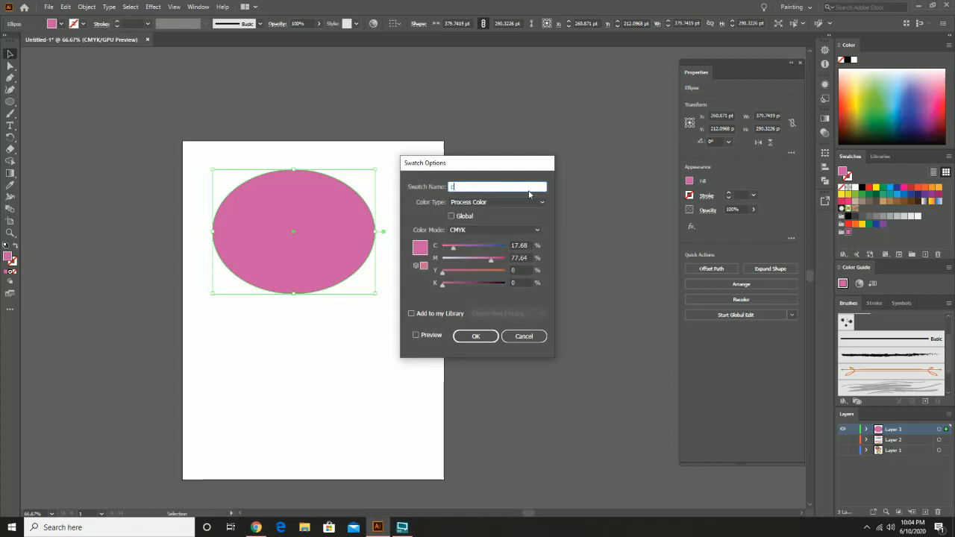
type("otton Ca")
key("BackSpace")
key("BackSpace")
type("candy")
left_click(482, 336)
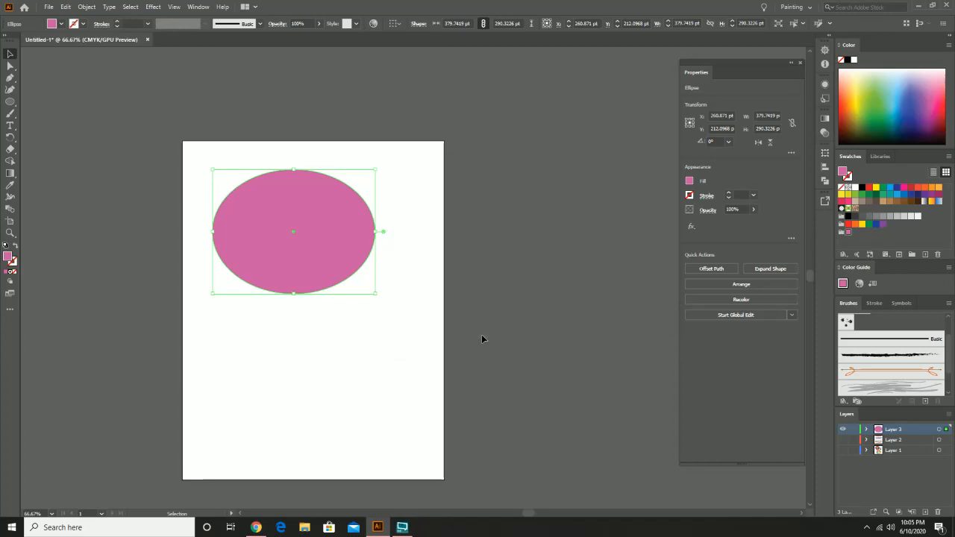
- Reselect the ellipse and fill it with a deep red sampled from the colour spectrum
left_click(389, 306)
left_click(333, 240)
left_click(947, 110)
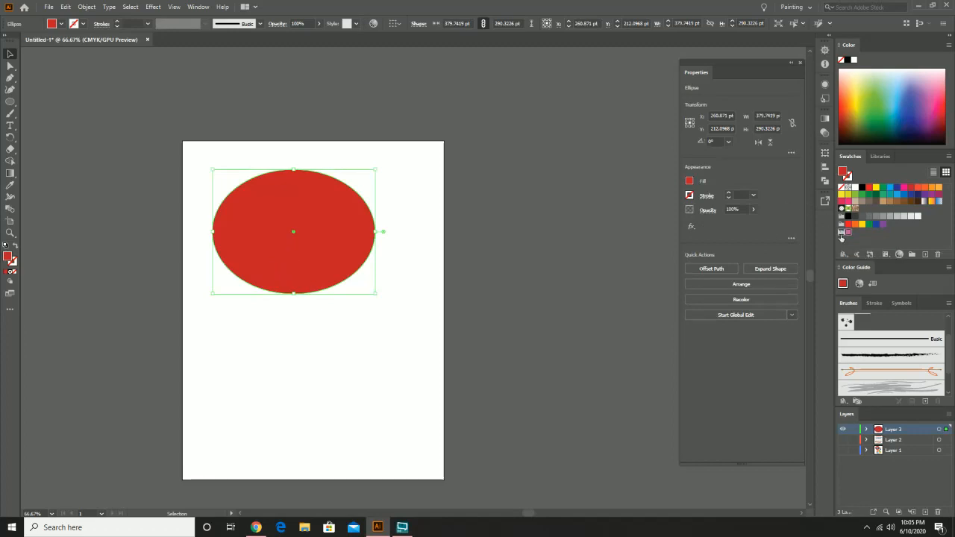
- Save the ellipse's red fill as a new global process swatch named "candy apple" in the carnival food group
left_click(926, 256)
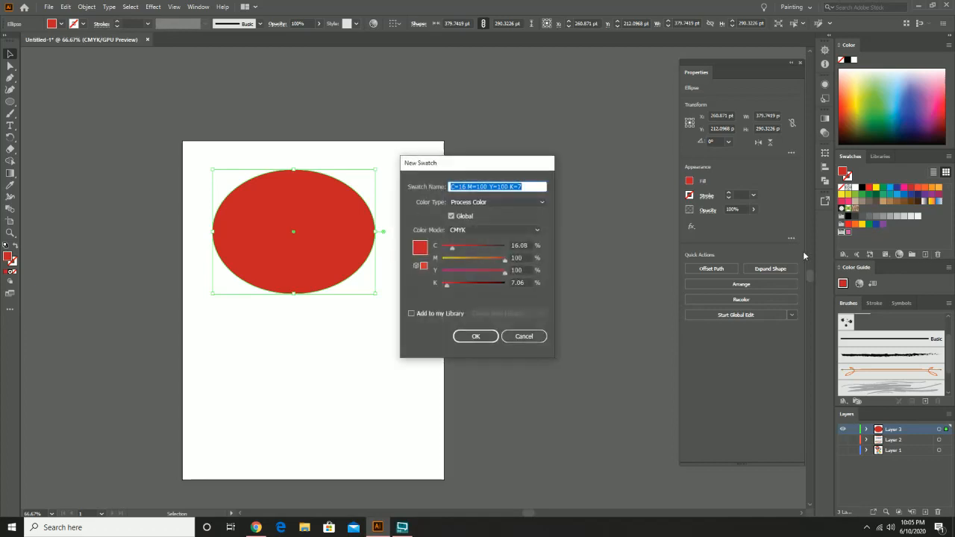
type("candy")
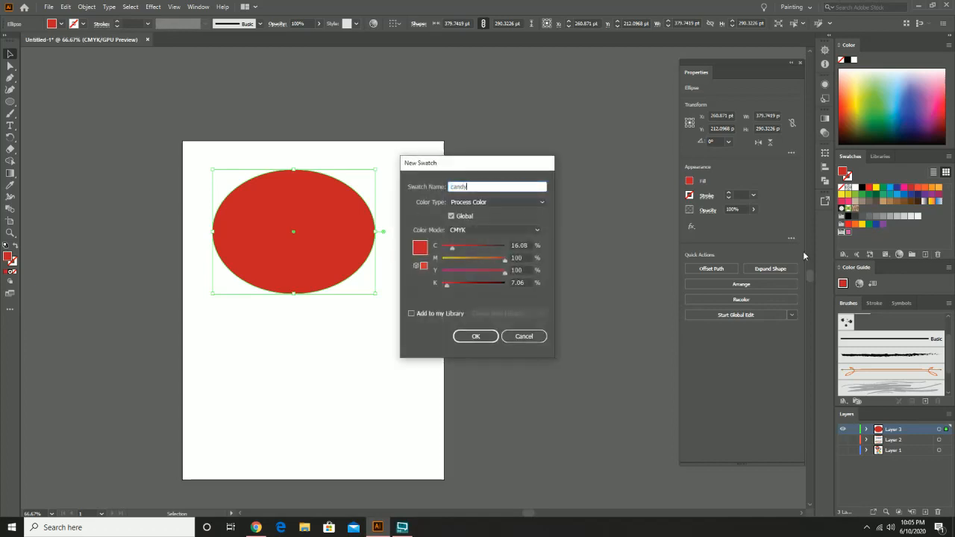
type(" appe")
type("le")
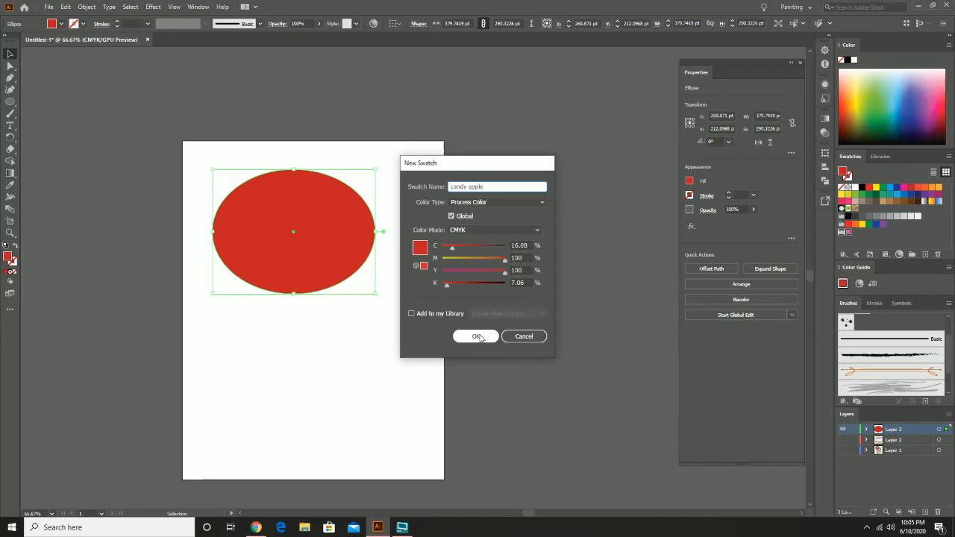
left_click(477, 337)
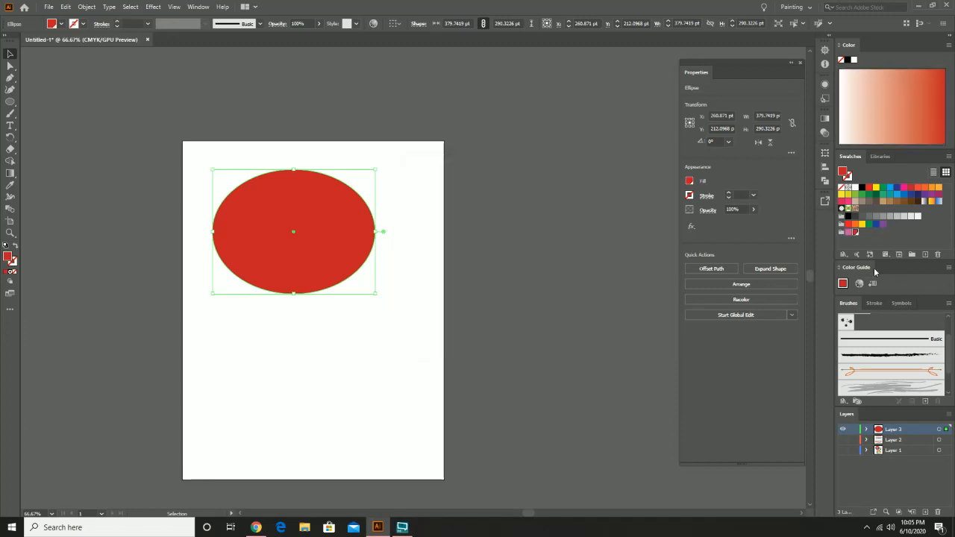
- Fill the ellipse with a brown swatch and darken it to 34% brightness, hex 56371F
left_click(903, 202)
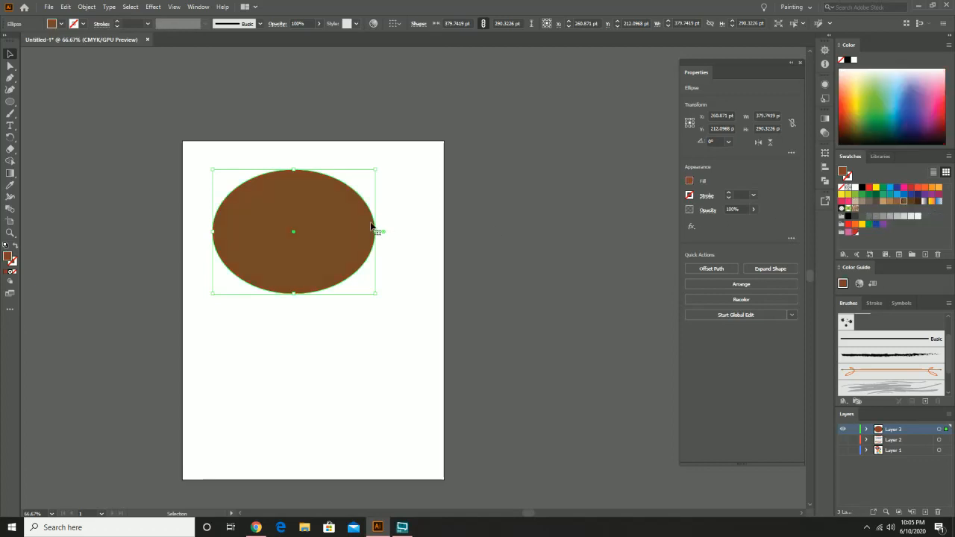
double_click(8, 256)
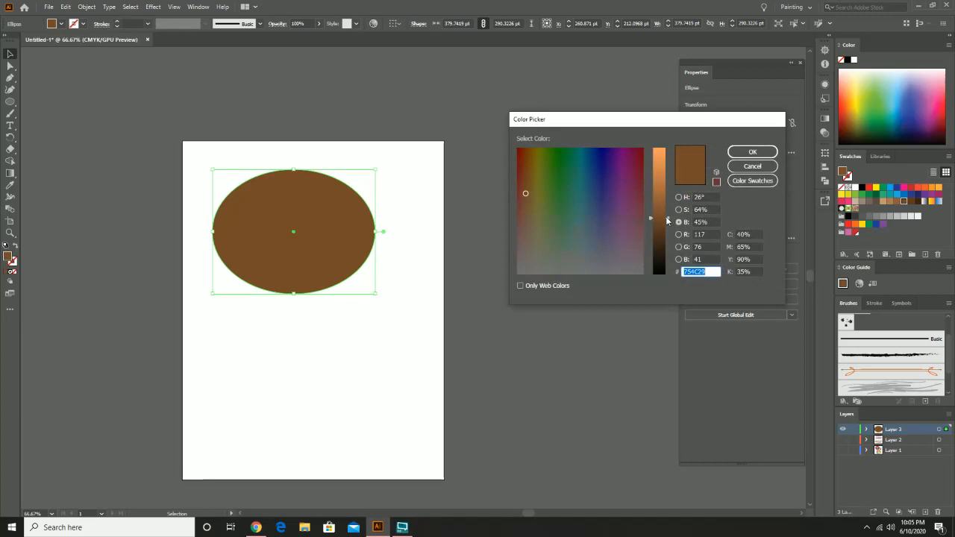
left_click_drag(667, 218, 667, 232)
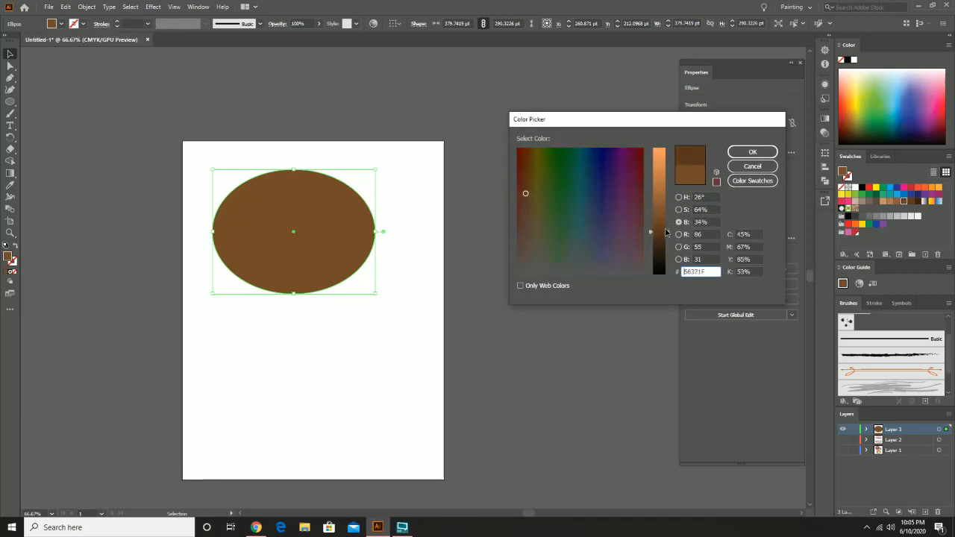
left_click(749, 157)
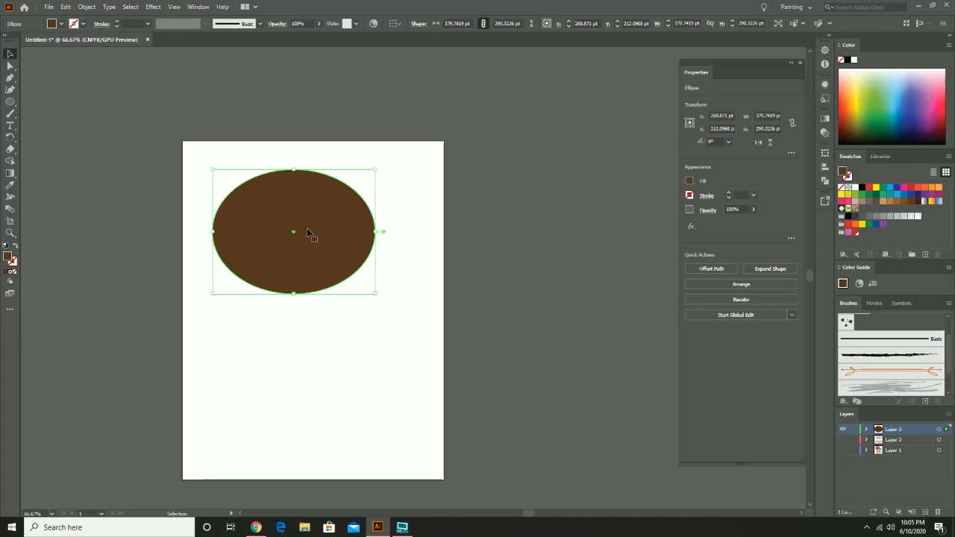
- Save the ellipse's dark brown fill as a new global process swatch named "pretzel" in the carnival food group
left_click(841, 232)
left_click(925, 254)
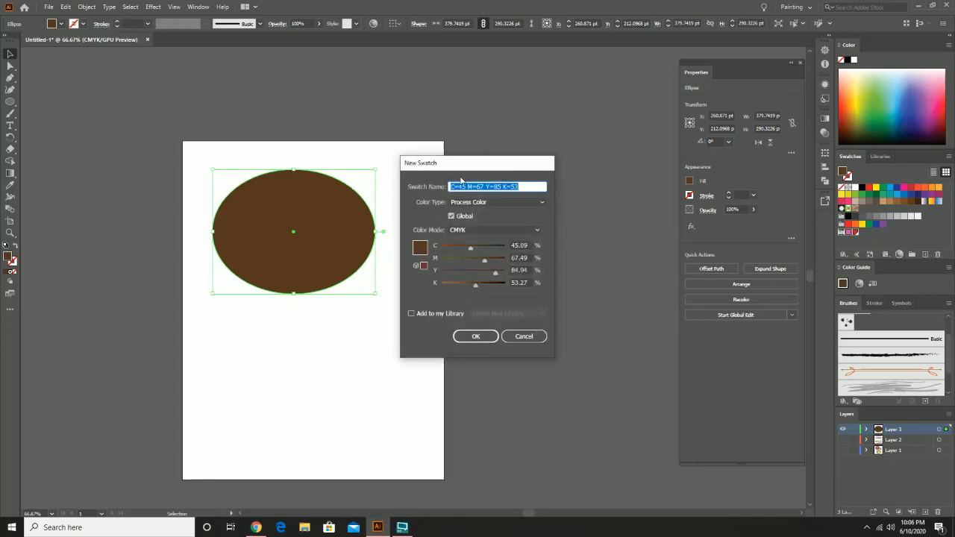
type("d")
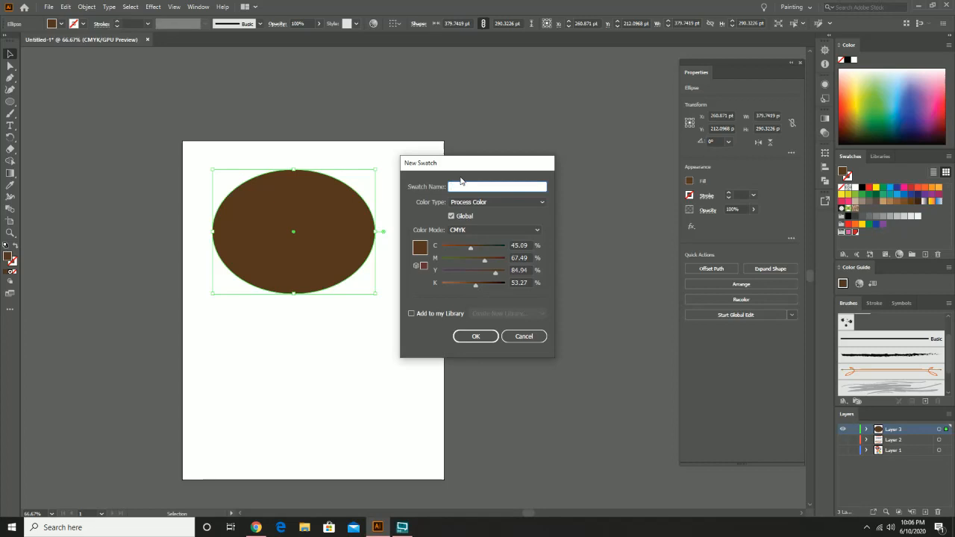
type("pretzelel")
left_click(475, 337)
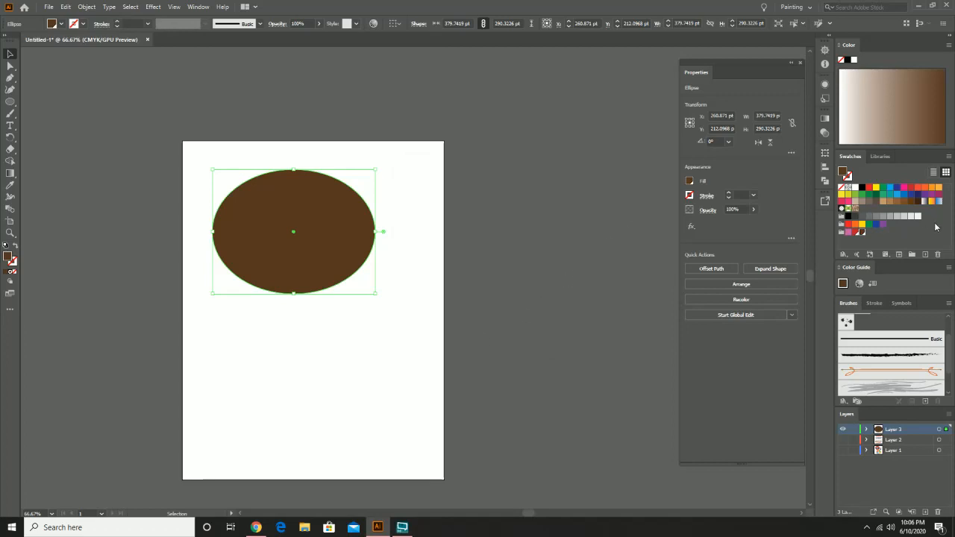
- Delete the brown swirl pattern swatch from the document swatches
left_click(856, 209)
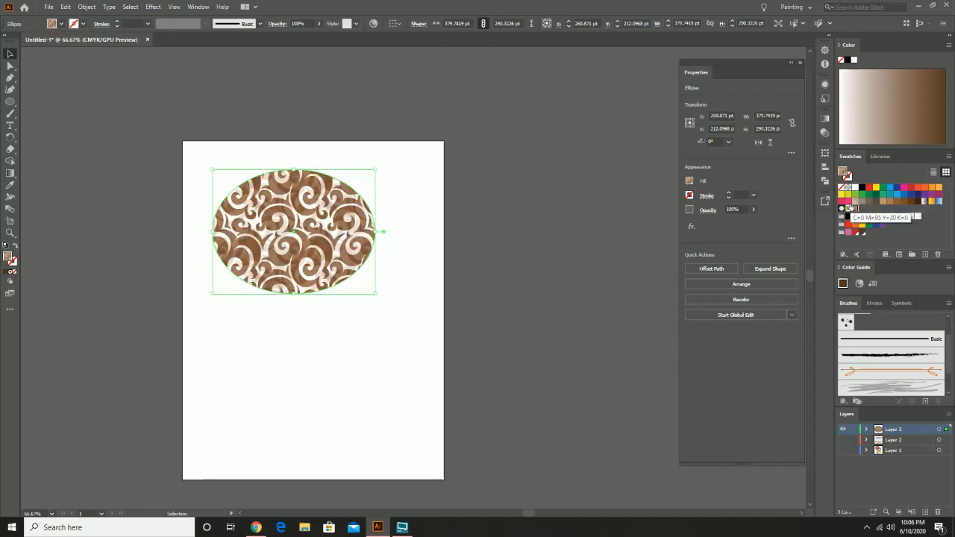
left_click(939, 256)
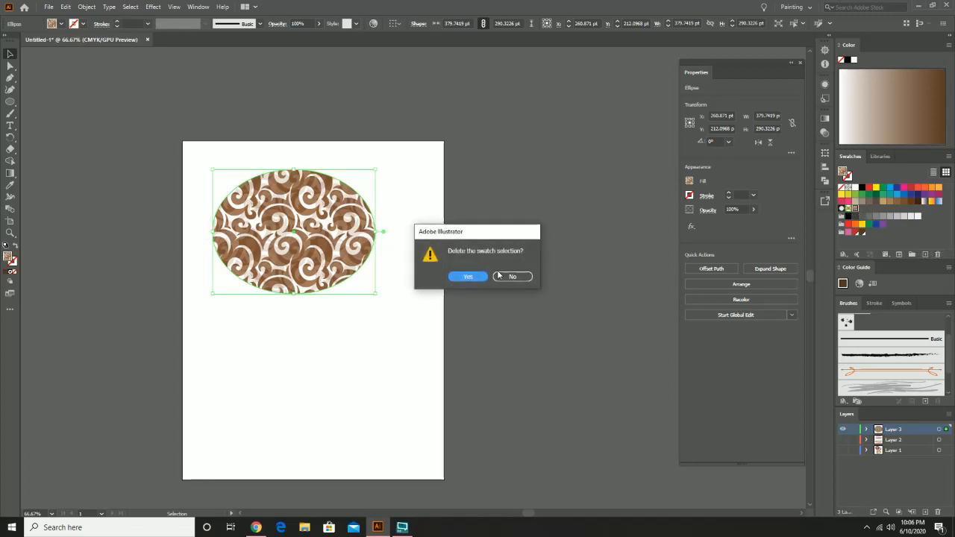
left_click(468, 277)
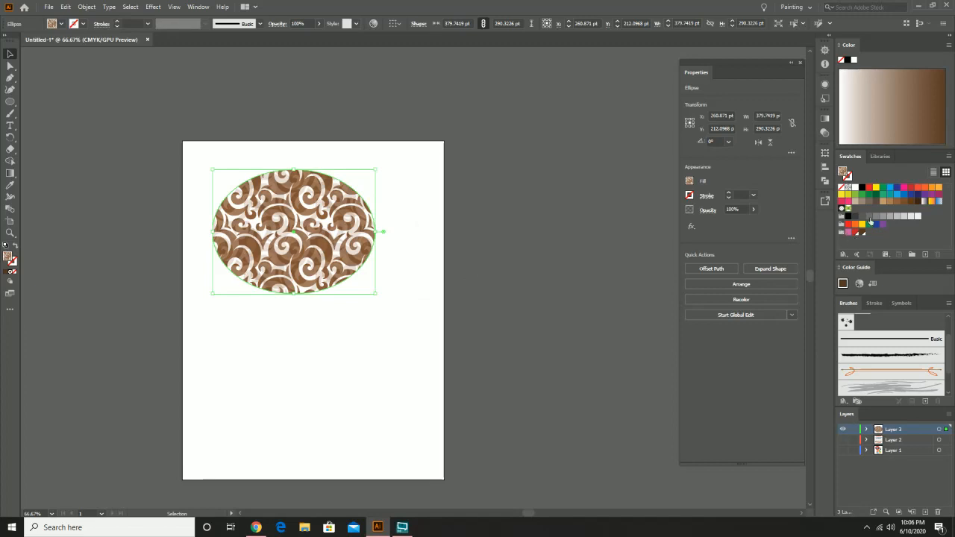
- Delete the range of swatches from the green leaf pattern back to the teal in the second row
left_click(848, 210)
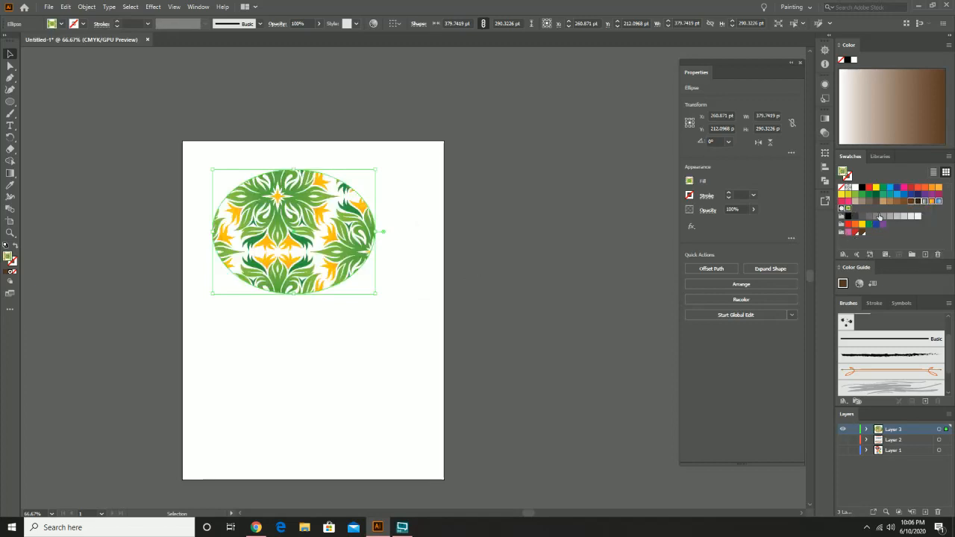
left_click(848, 209)
left_click(881, 197, "shift")
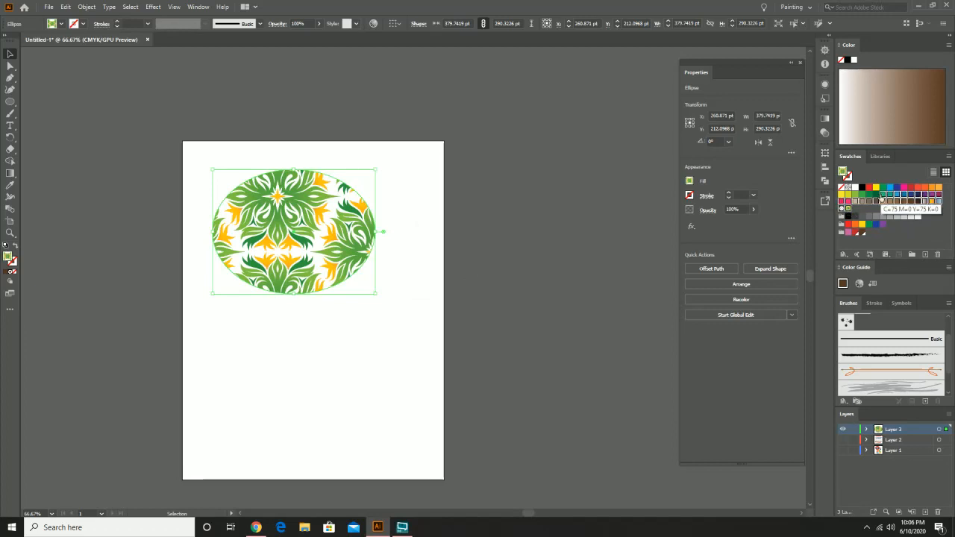
left_click(938, 255)
key("Return")
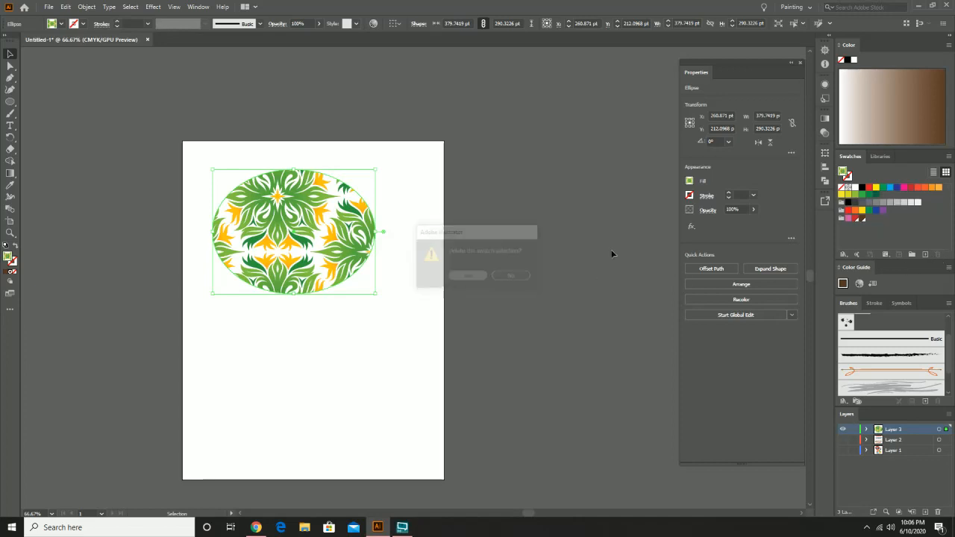
- Delete the range of ungrouped swatches from white through the green just before the dark green
left_click(856, 188)
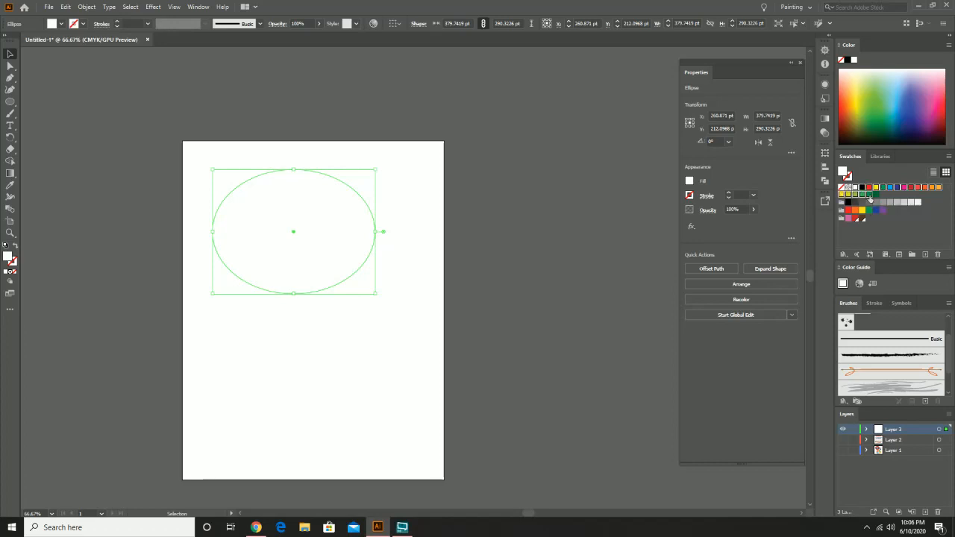
left_click(938, 255)
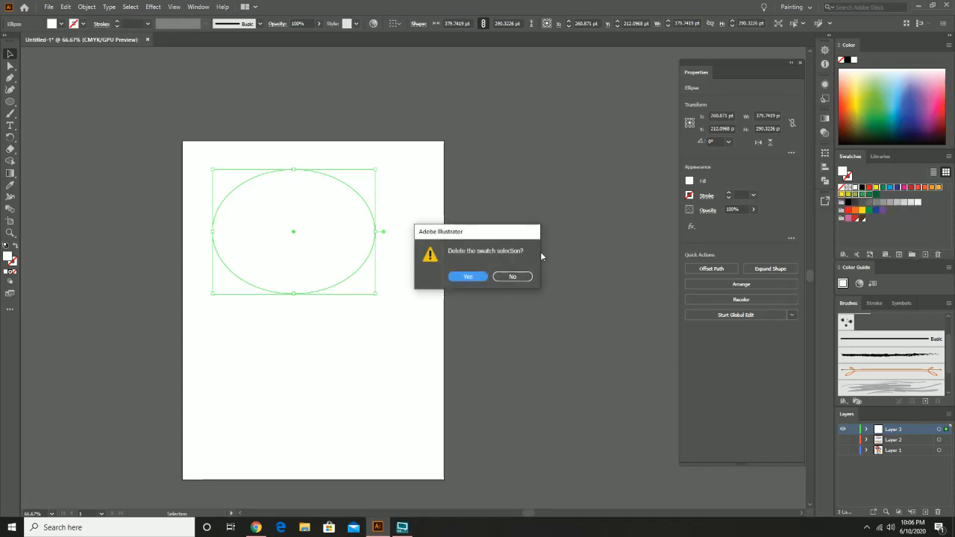
left_click(468, 277)
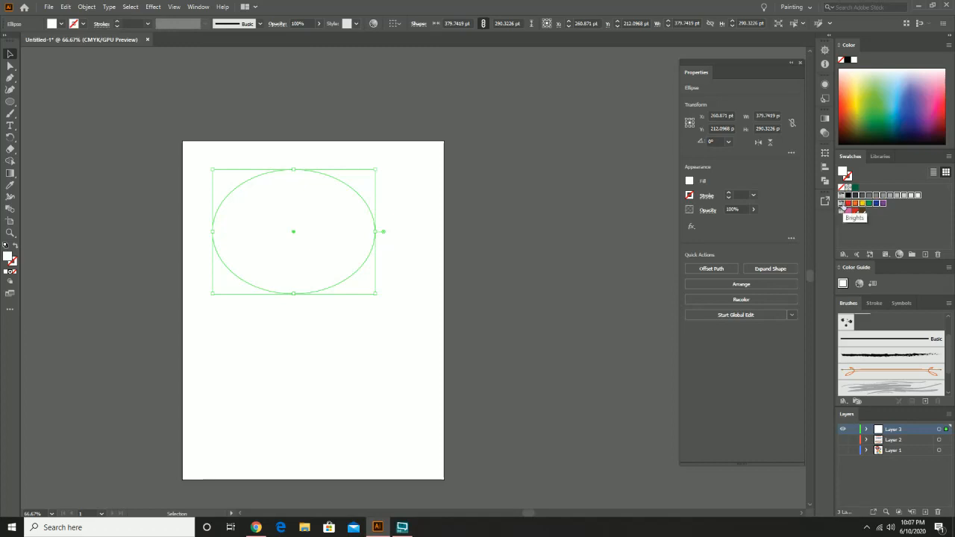
- Delete the Grays and Brights color groups and the remaining dark green swatch, keeping only the carnival food group
left_click(939, 255)
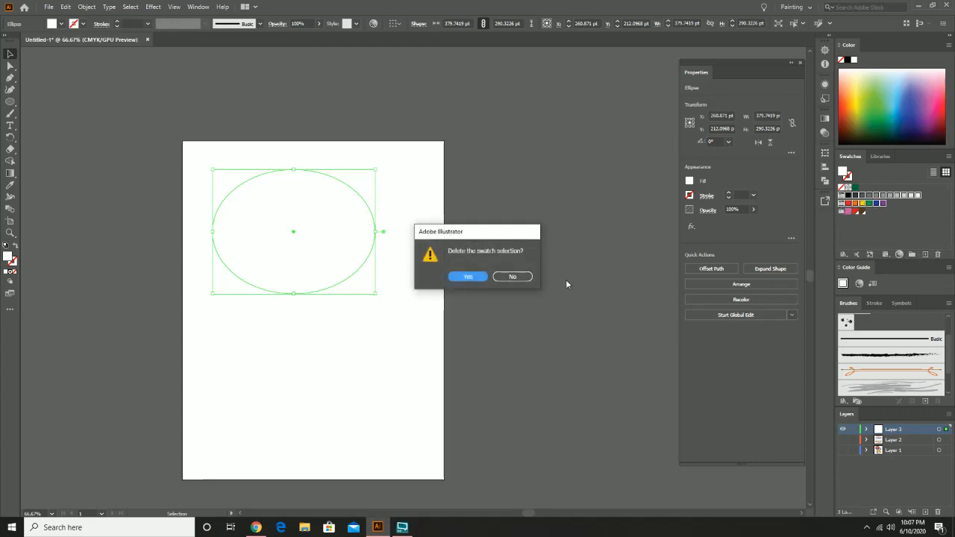
left_click(468, 277)
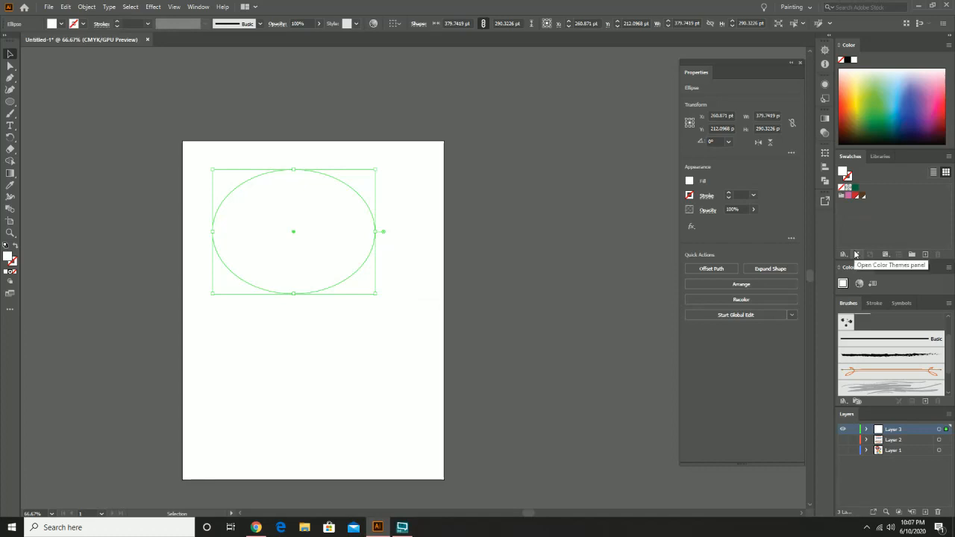
left_click(855, 188)
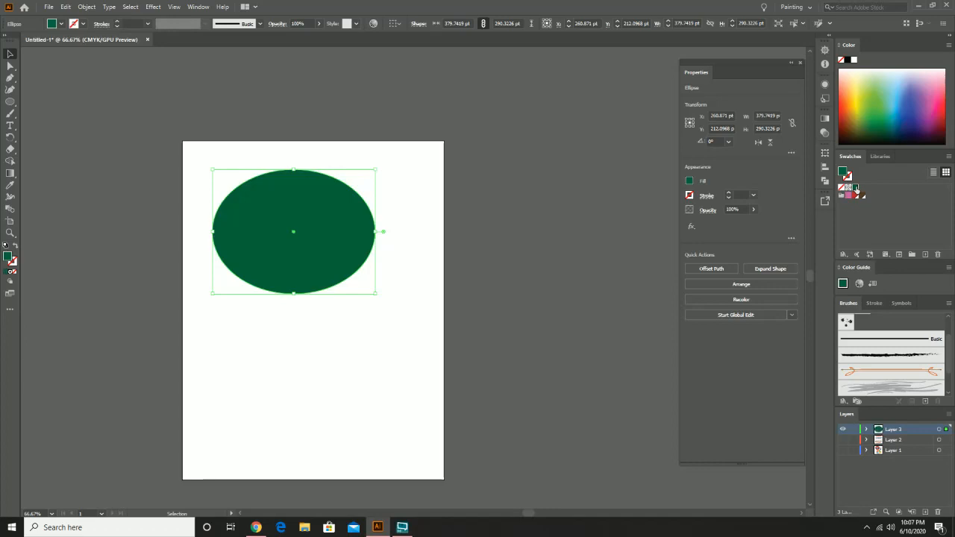
left_click(938, 255)
left_click(470, 276)
- Open the Art & Illustration default swatch library and enlarge it to view all its swatches
left_click(844, 254)
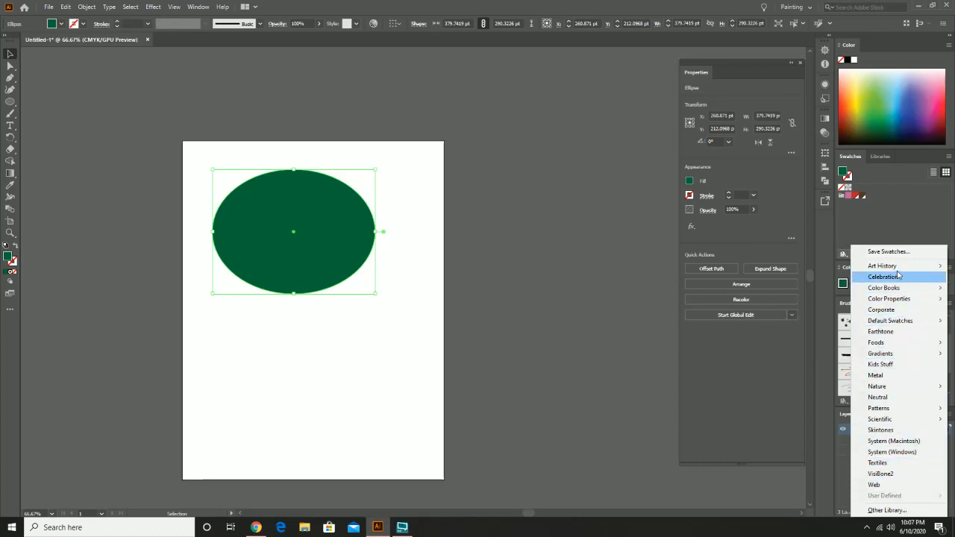
mouse_move(898, 269)
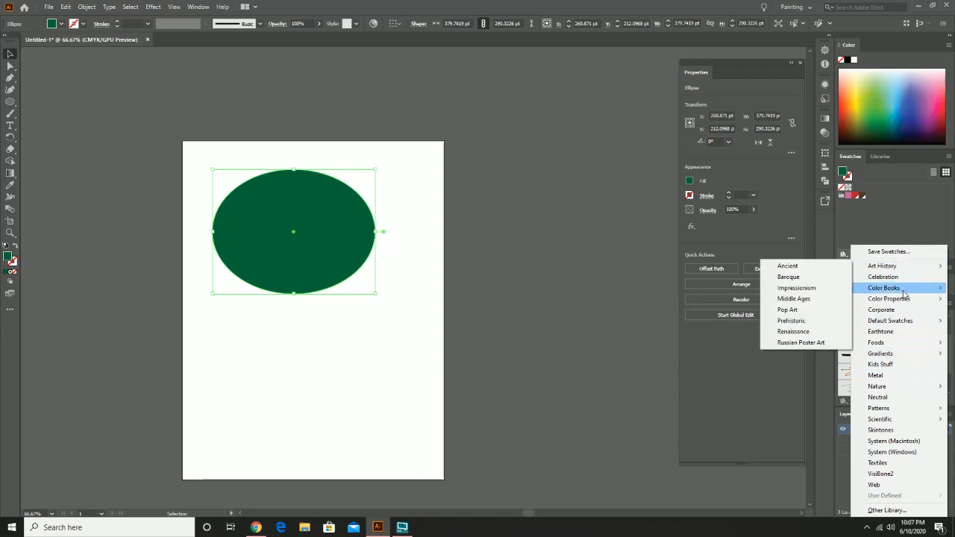
mouse_move(907, 302)
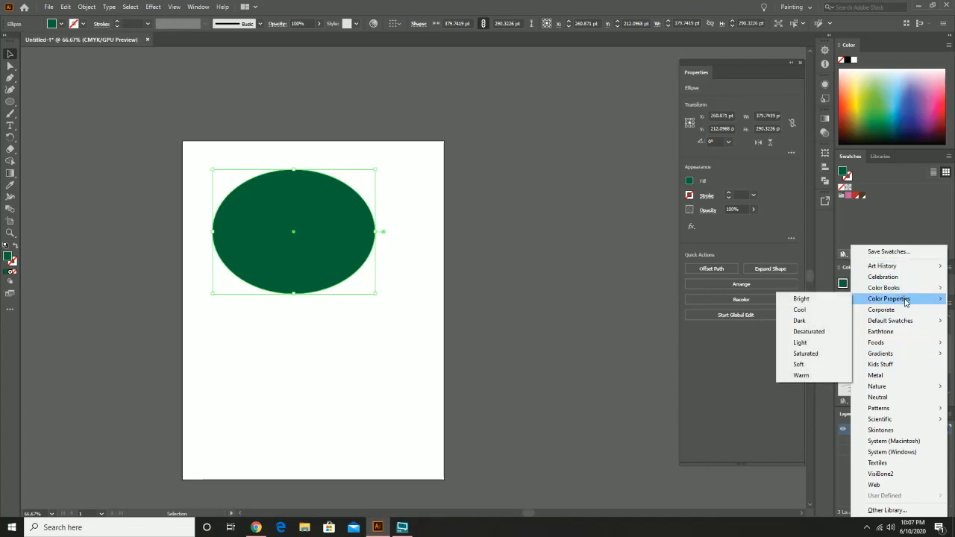
mouse_move(907, 322)
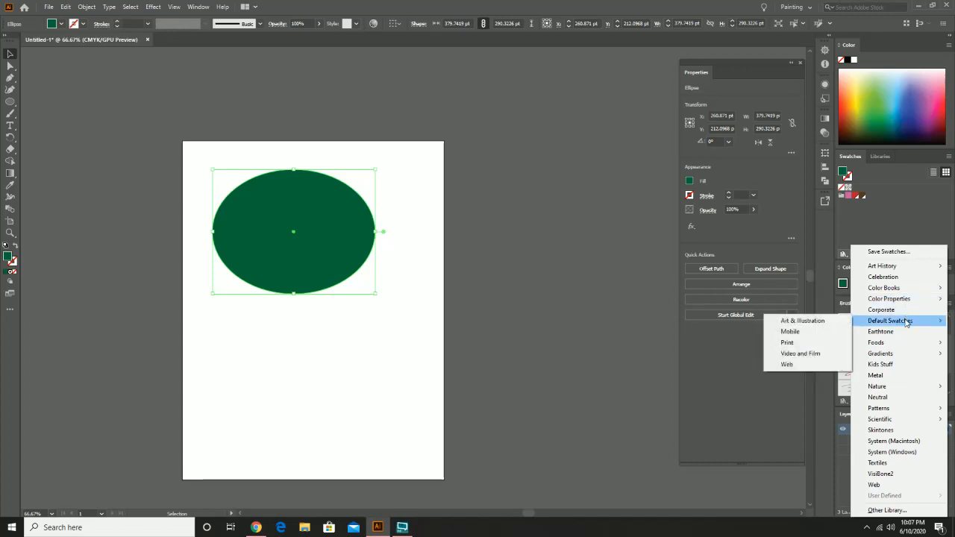
left_click(827, 325)
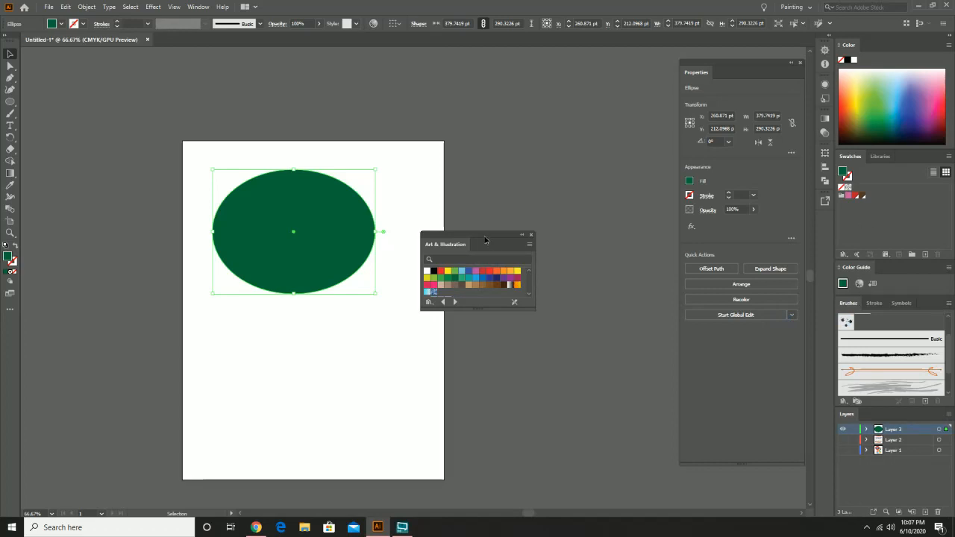
left_click_drag(484, 239, 604, 146)
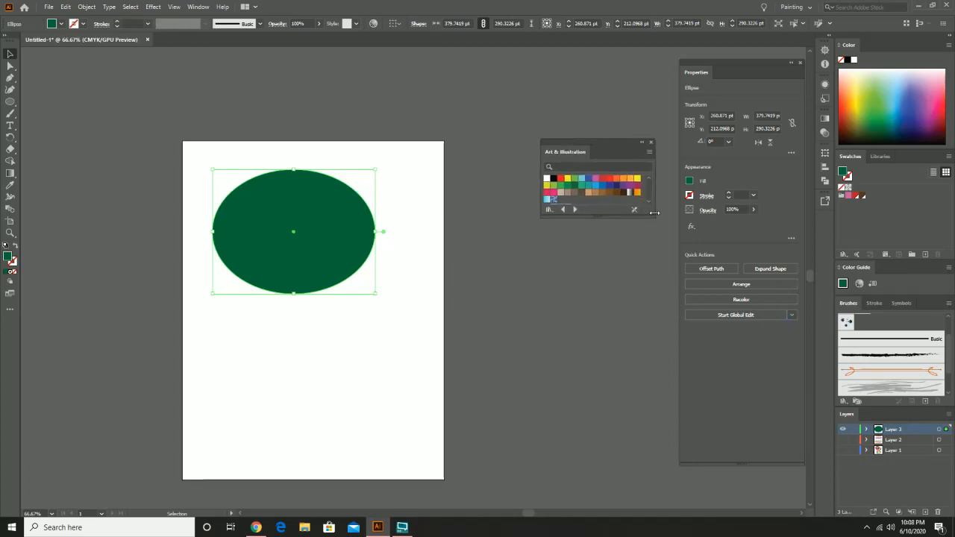
left_click_drag(654, 213, 666, 263)
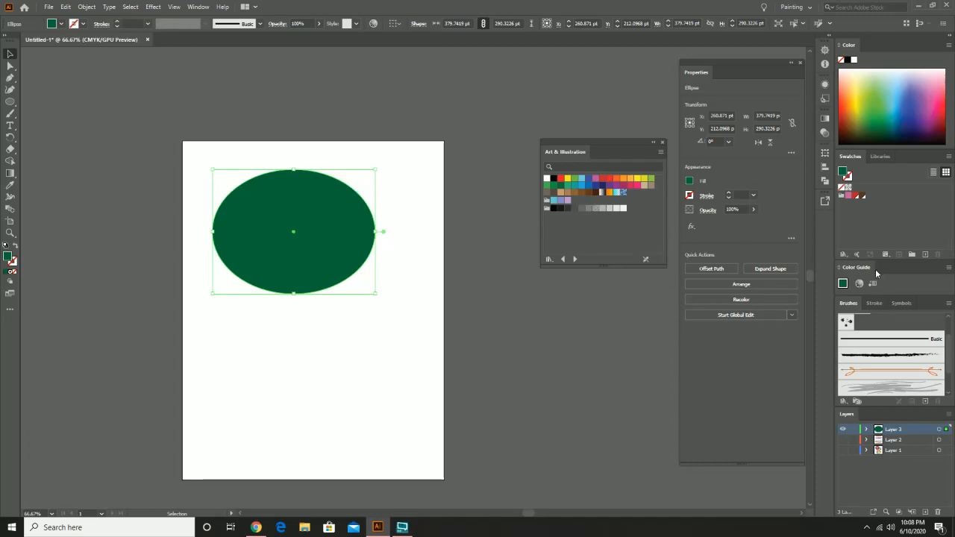
- Dismiss the list of swatch libraries and close the Art & Illustration library
left_click(845, 254)
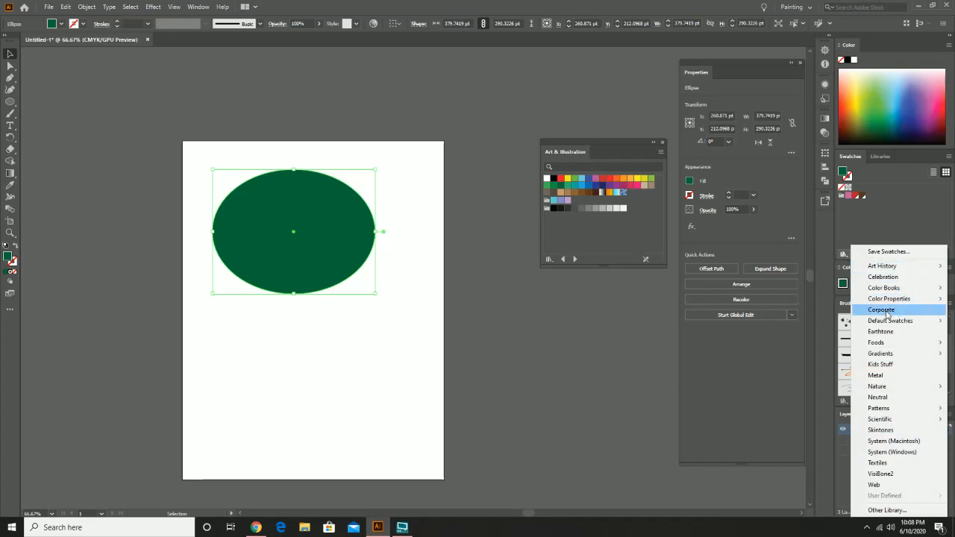
left_click(662, 143)
left_click(662, 143)
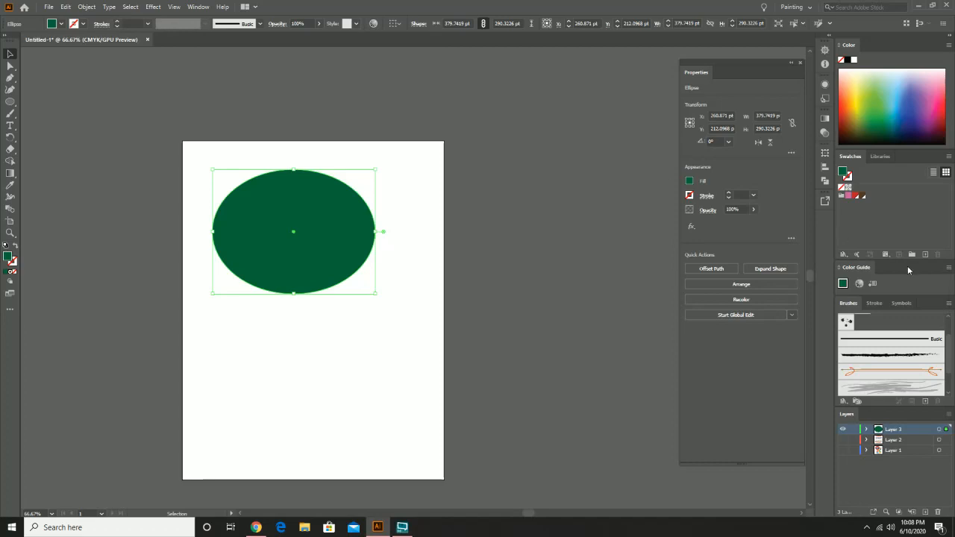
- Open the Renaissance art history swatch library and add its blue C=63 M=19 Y=30 K=6 swatch to the document swatches
left_click(844, 254)
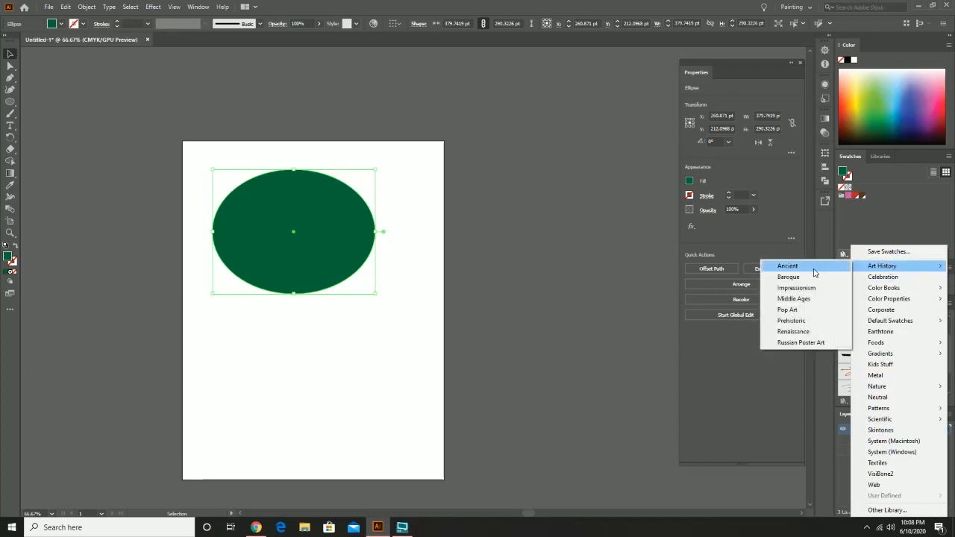
left_click(816, 332)
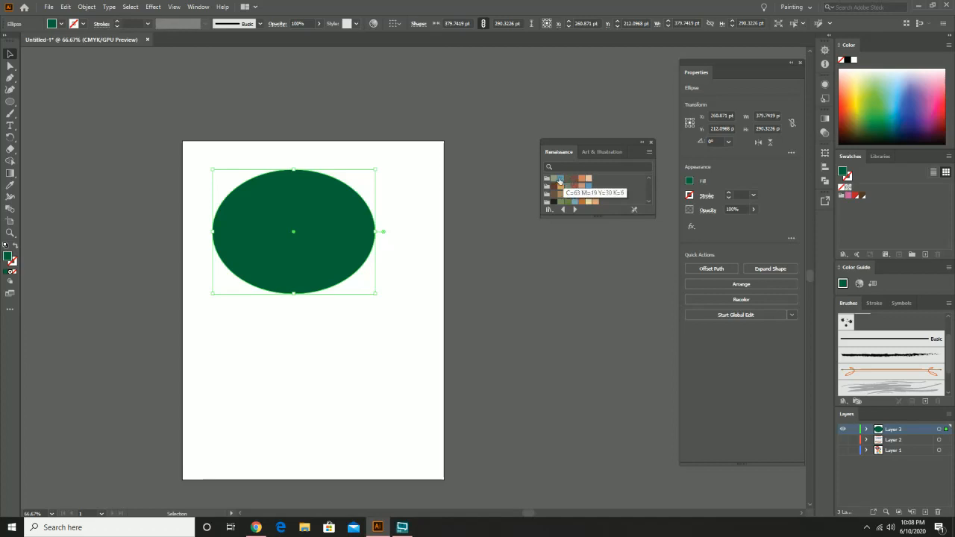
left_click_drag(560, 180, 862, 194)
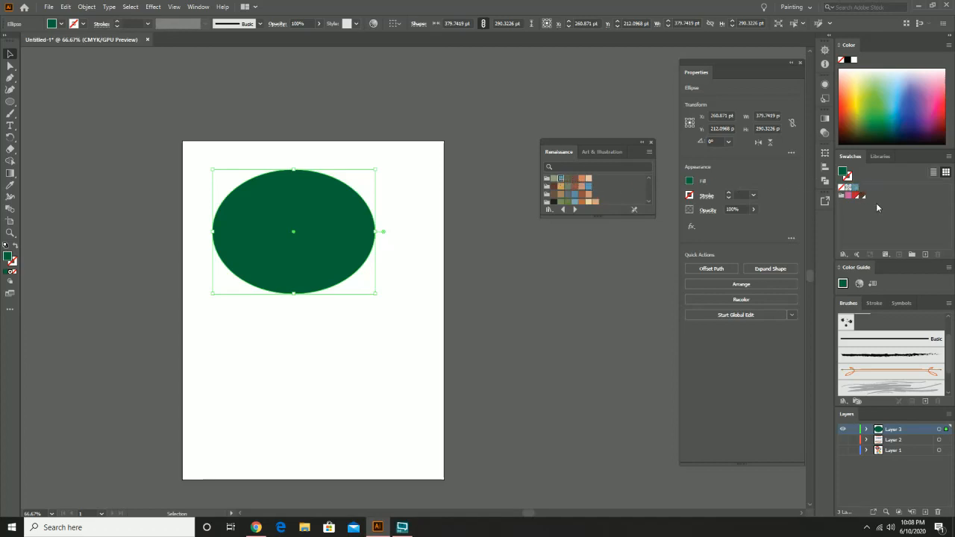
- Add the first two Renaissance color groups to the document swatches
left_click(547, 179)
left_click(547, 187)
left_click(840, 205)
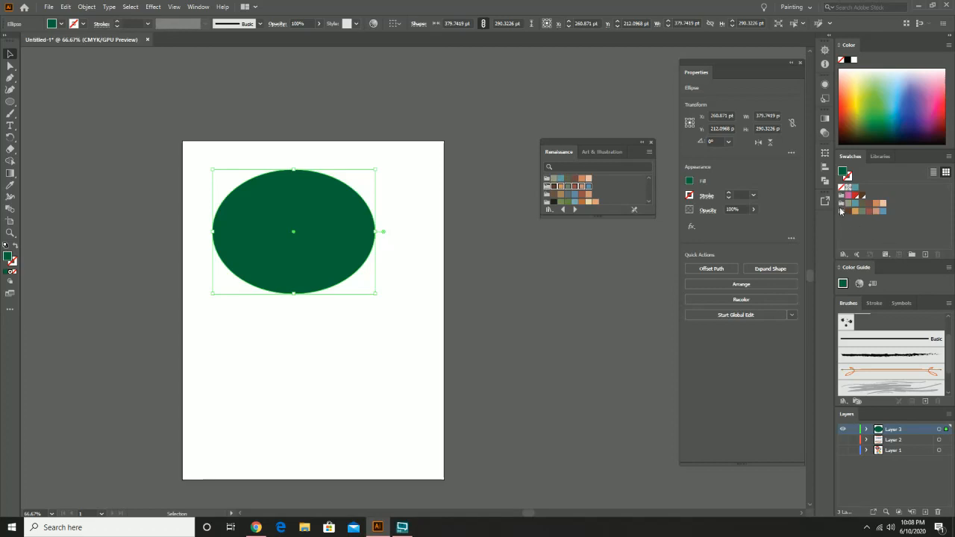
- Delete both added Renaissance color groups from the document swatches
left_click(841, 204)
left_click(841, 212, "shift")
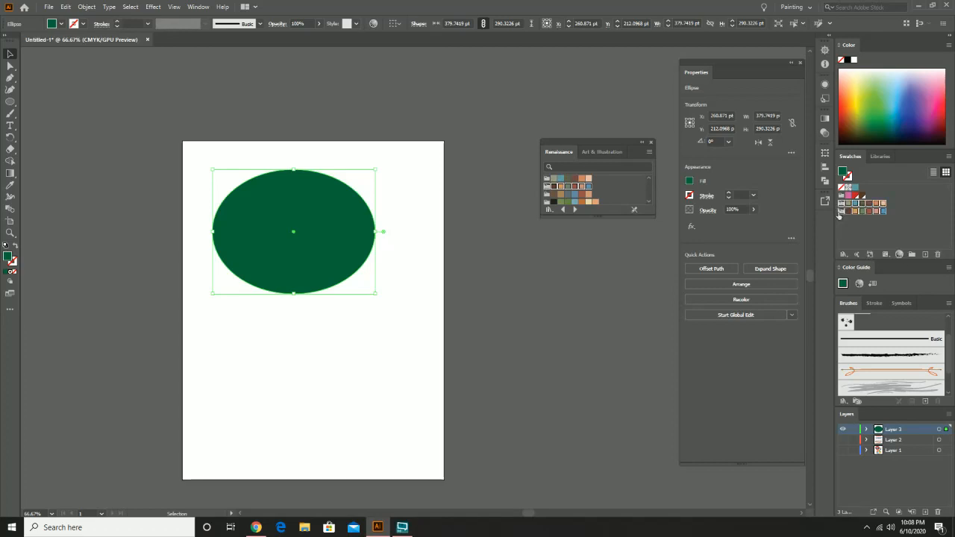
left_click(939, 255)
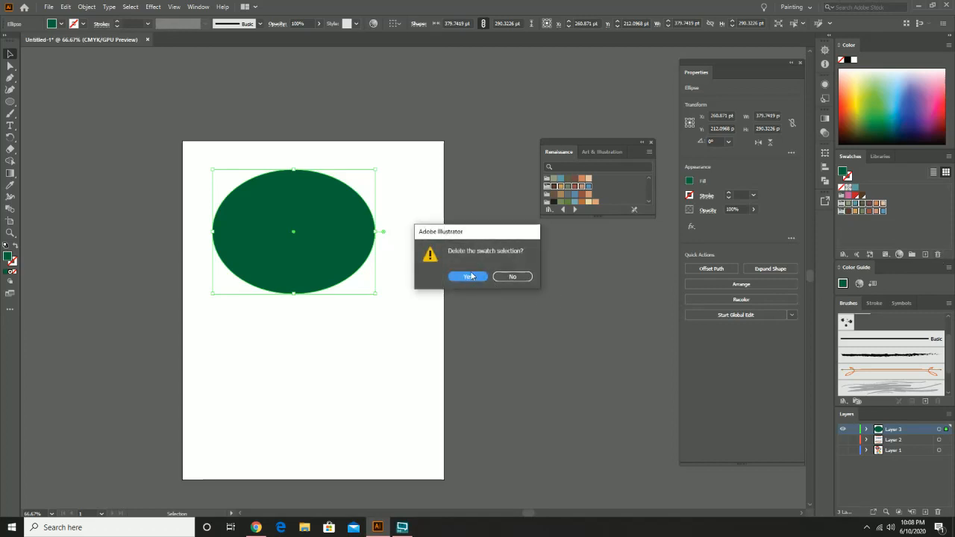
left_click(469, 277)
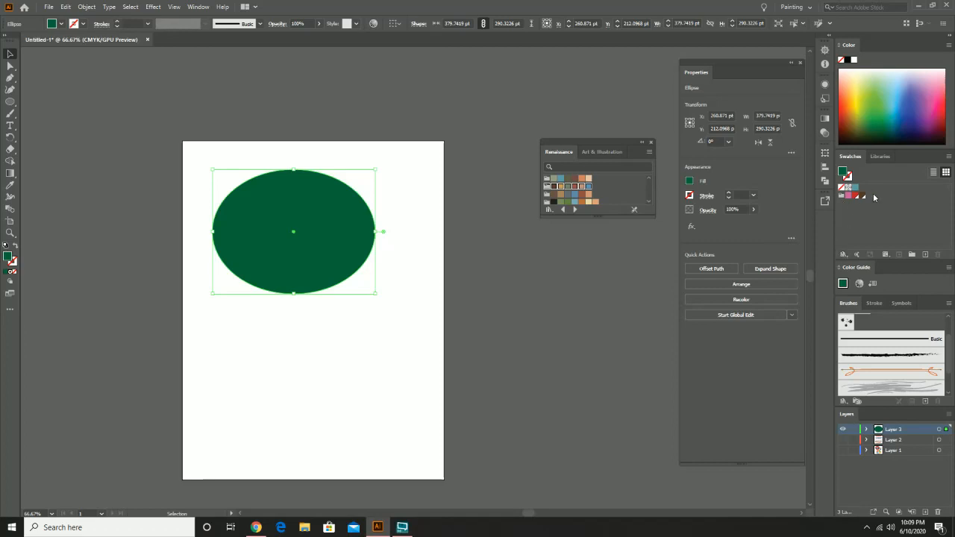
- Save the document swatches as a swatch library file named s_demo on the Desktop
left_click(845, 255)
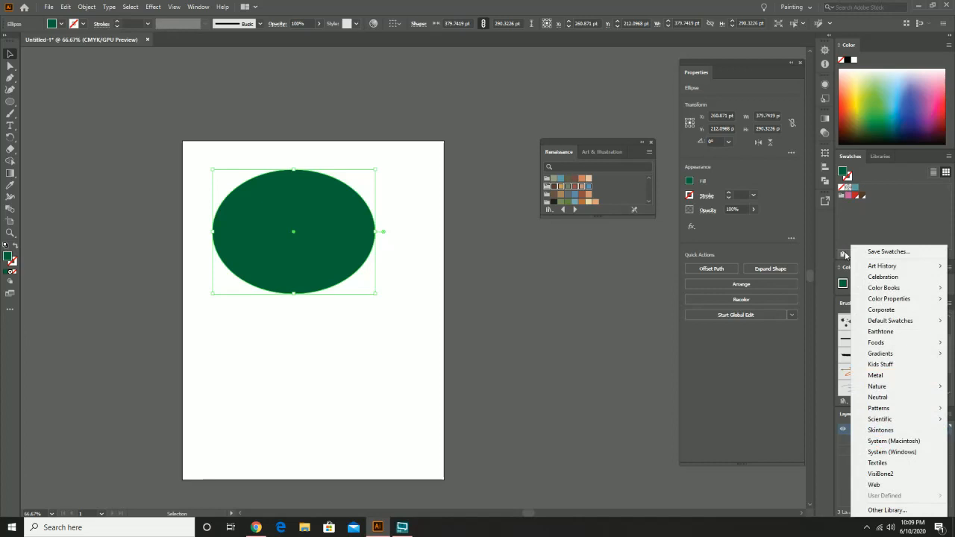
left_click(888, 251)
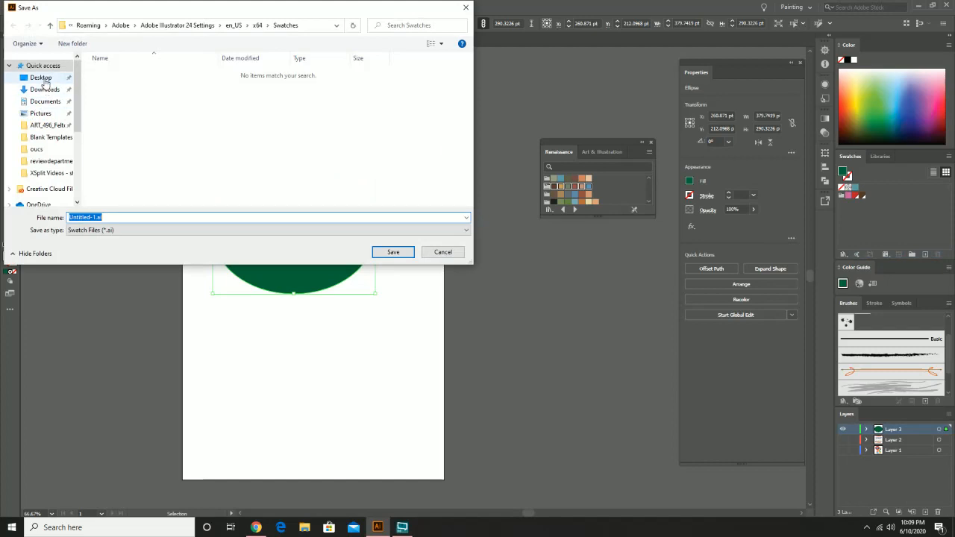
left_click(42, 79)
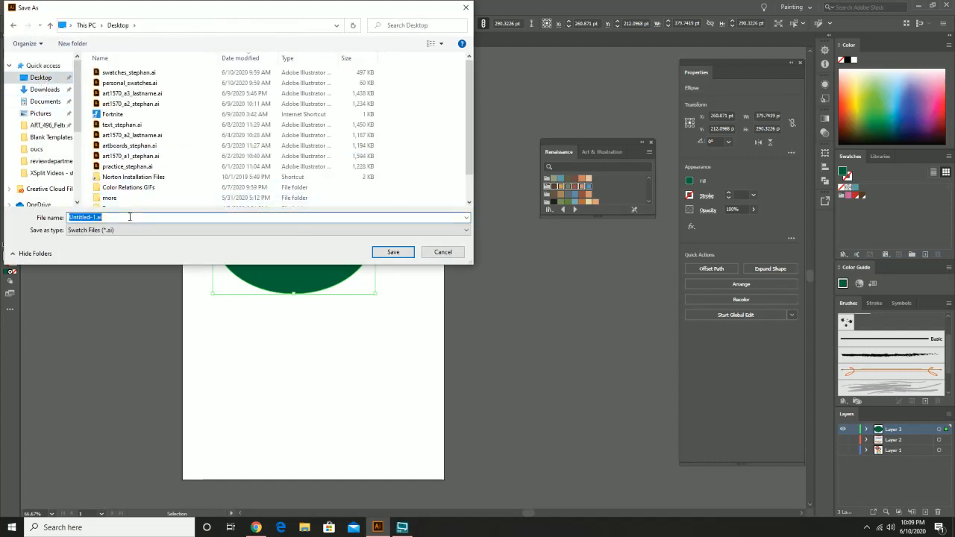
type("s")
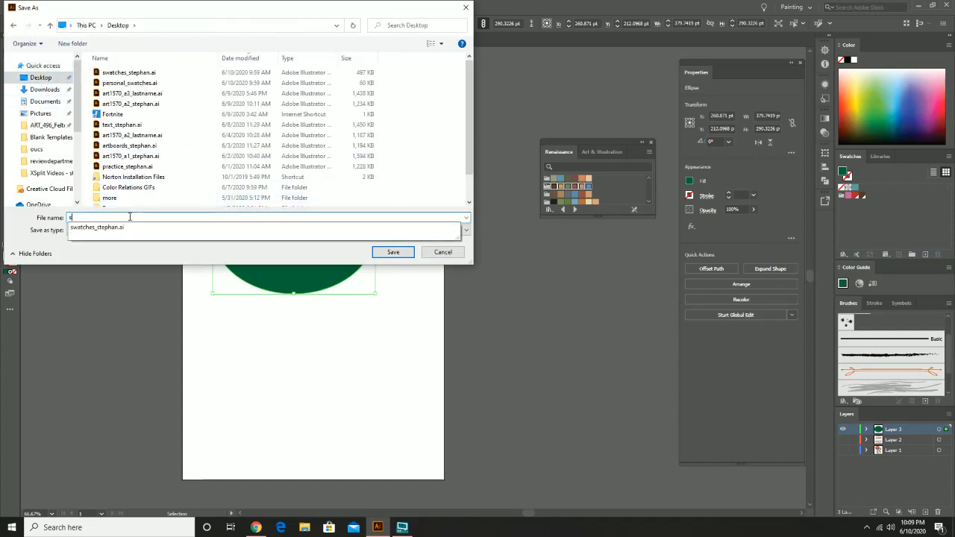
type("_c")
type("em")
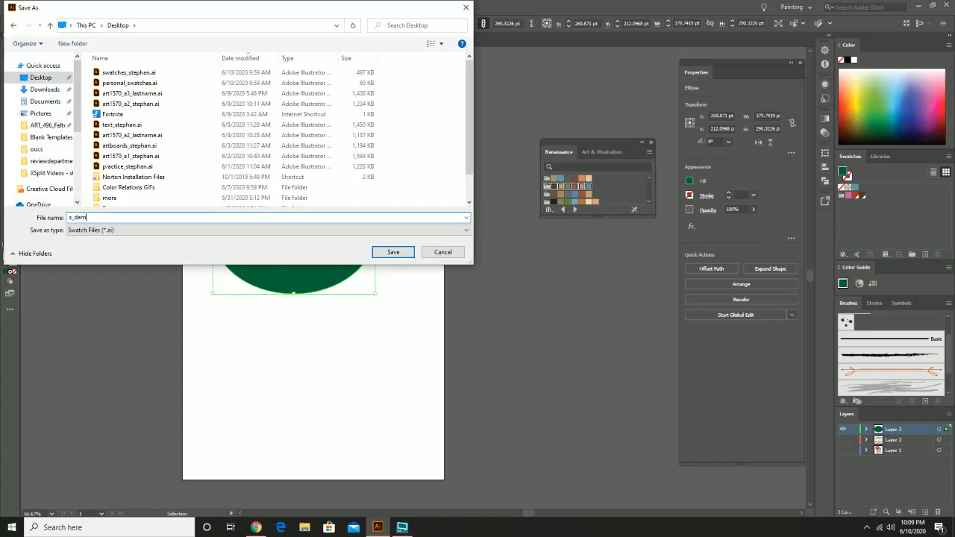
type("o")
left_click(397, 251)
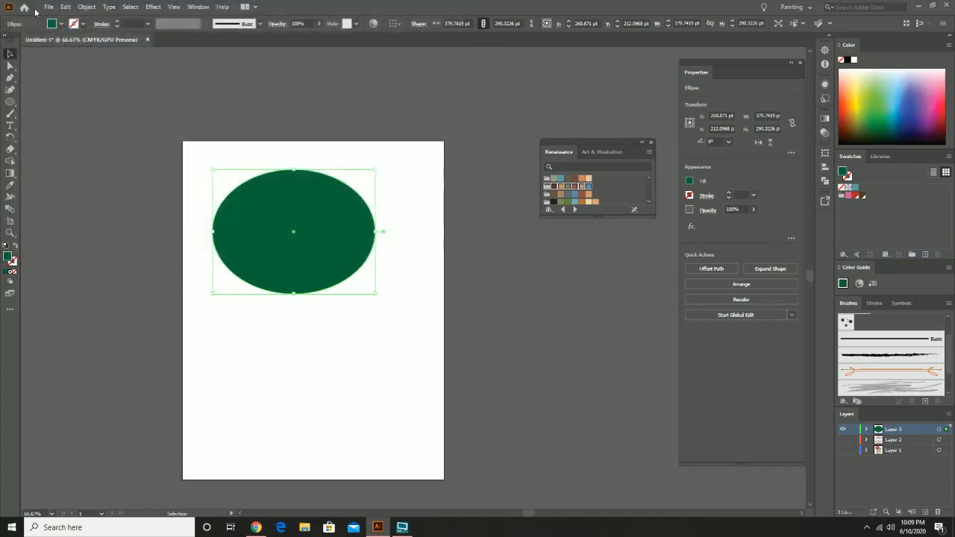
- Create a new Letter document of 612 x 792 pt and close the Renaissance swatch library
left_click(49, 7)
left_click(67, 21)
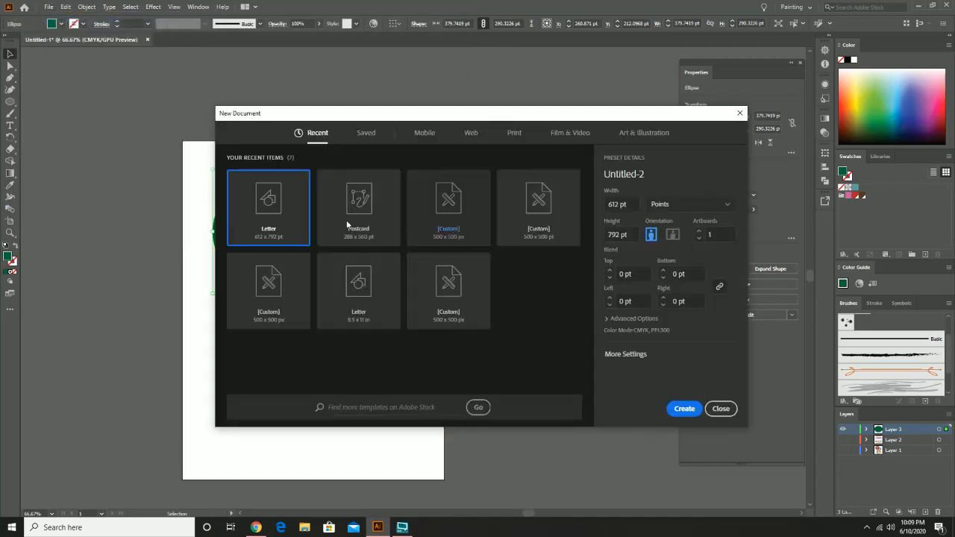
double_click(271, 213)
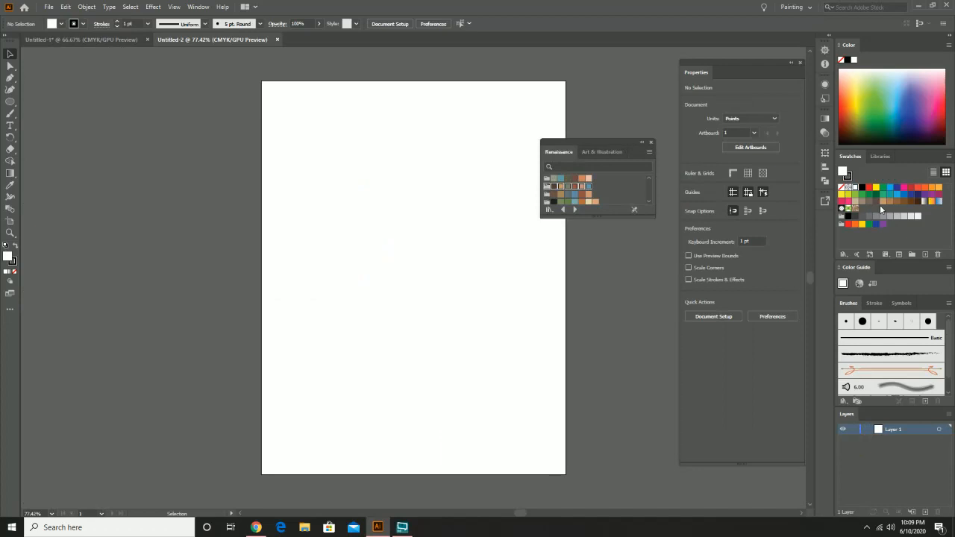
left_click(651, 143)
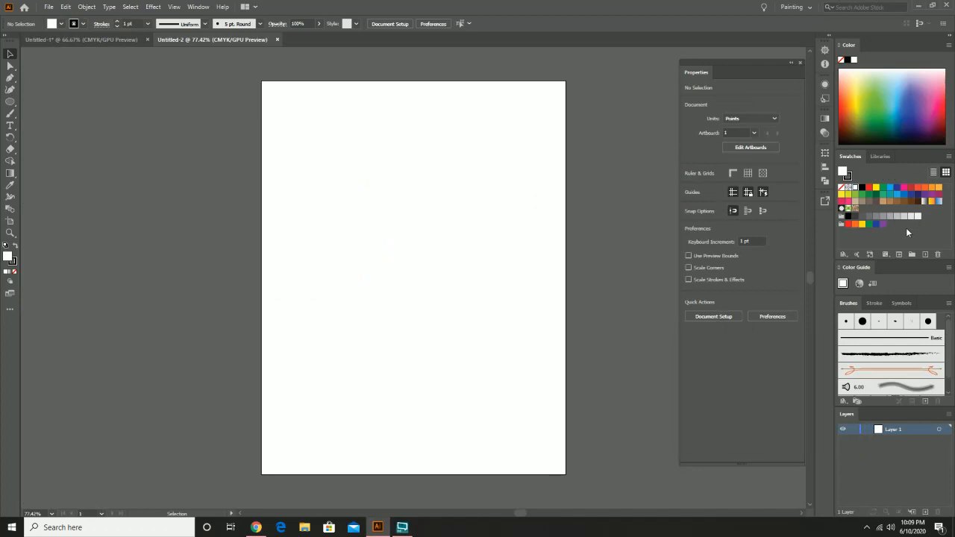
- Open the s_demo.ai swatch library from the Desktop in the new document
left_click(843, 256)
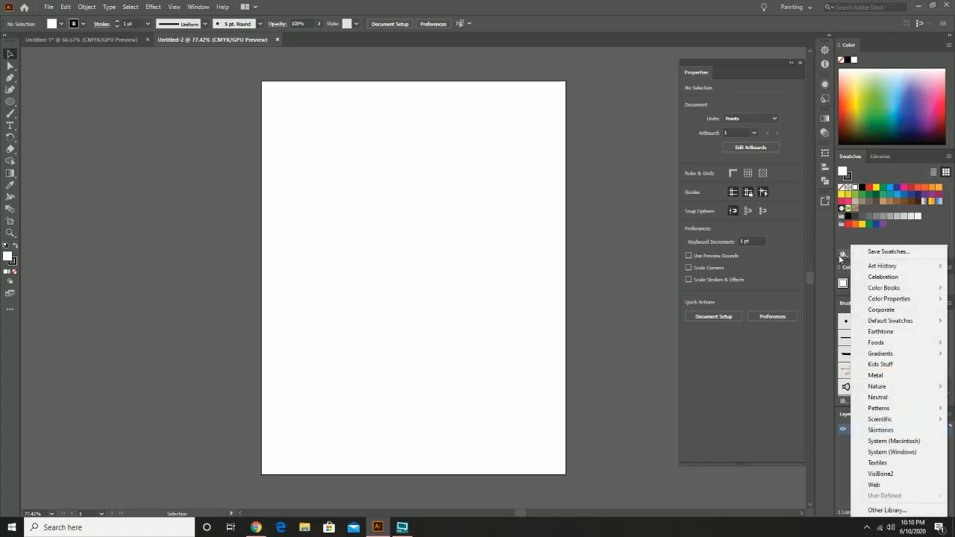
left_click(879, 509)
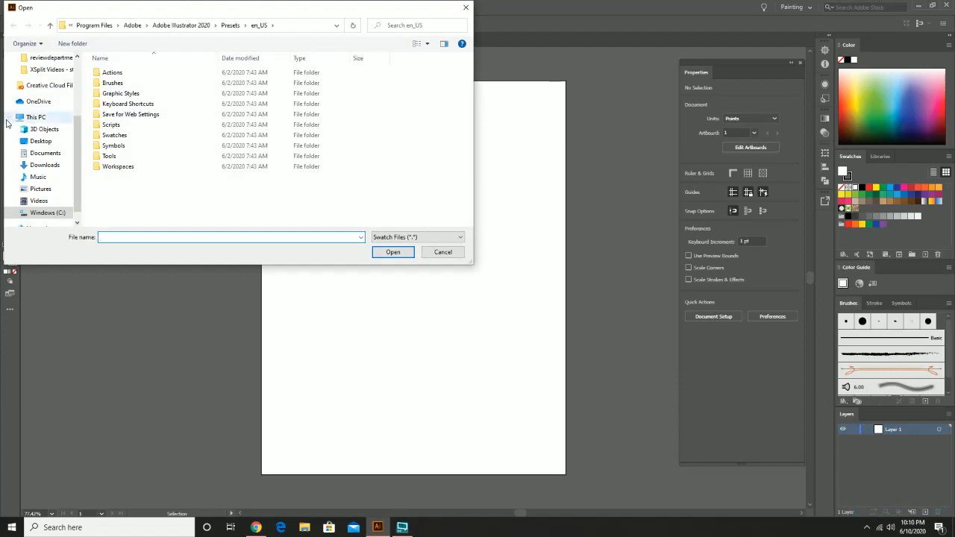
left_click(45, 144)
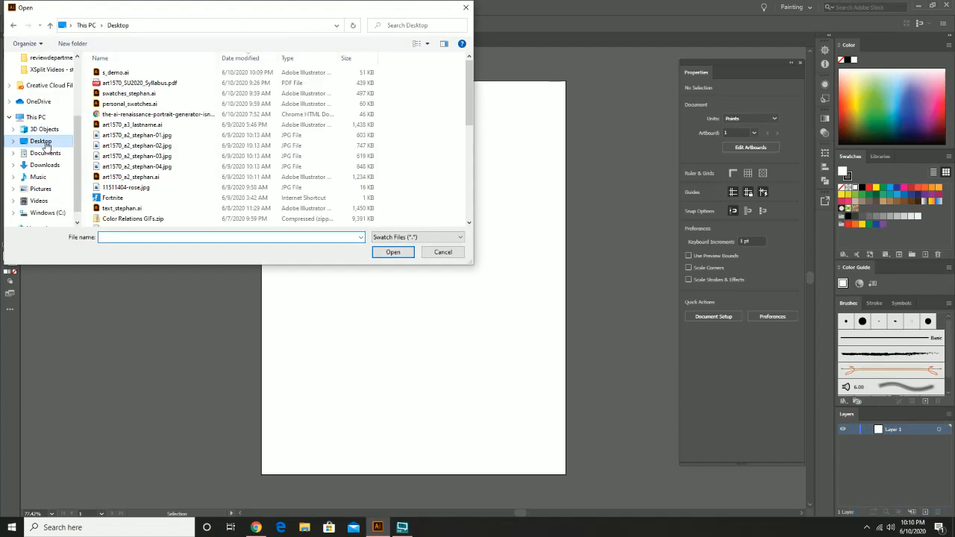
left_click(117, 72)
double_click(117, 72)
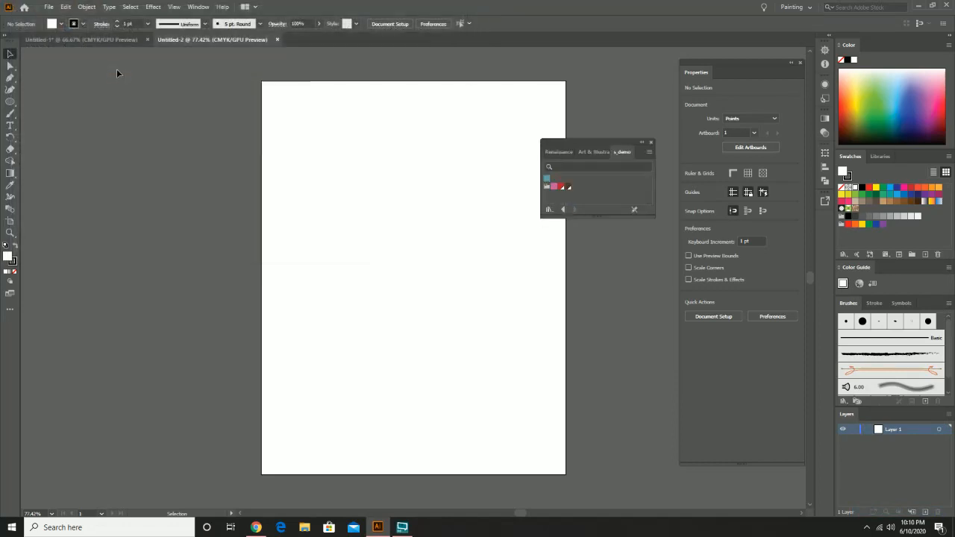
- Add the s_demo color group and its blue swatch to the document swatches, and close the library
left_click(546, 188)
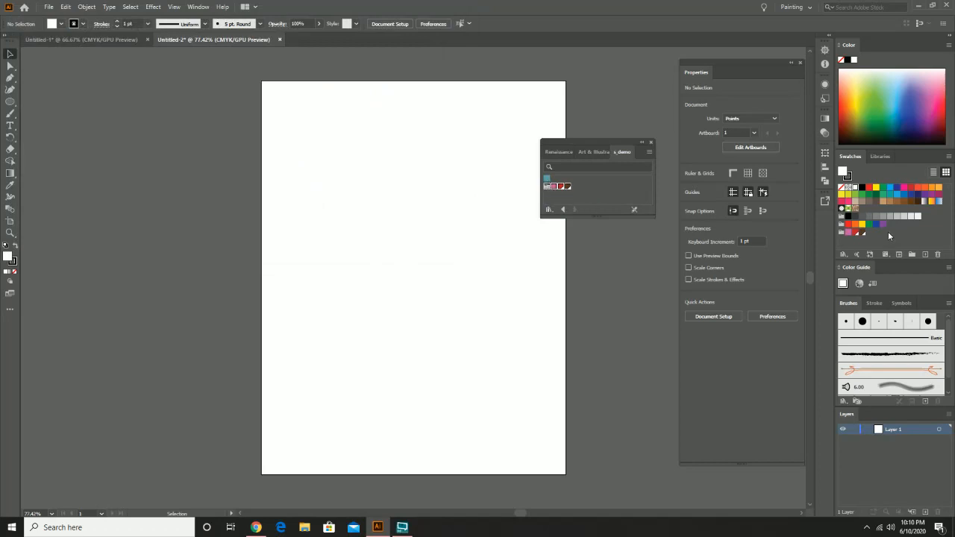
left_click_drag(548, 179, 870, 213)
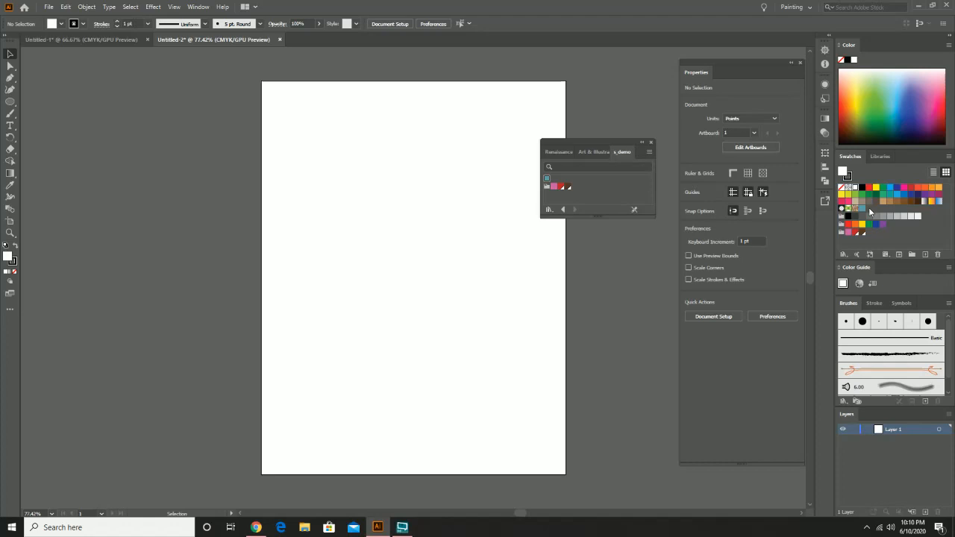
left_click(650, 142)
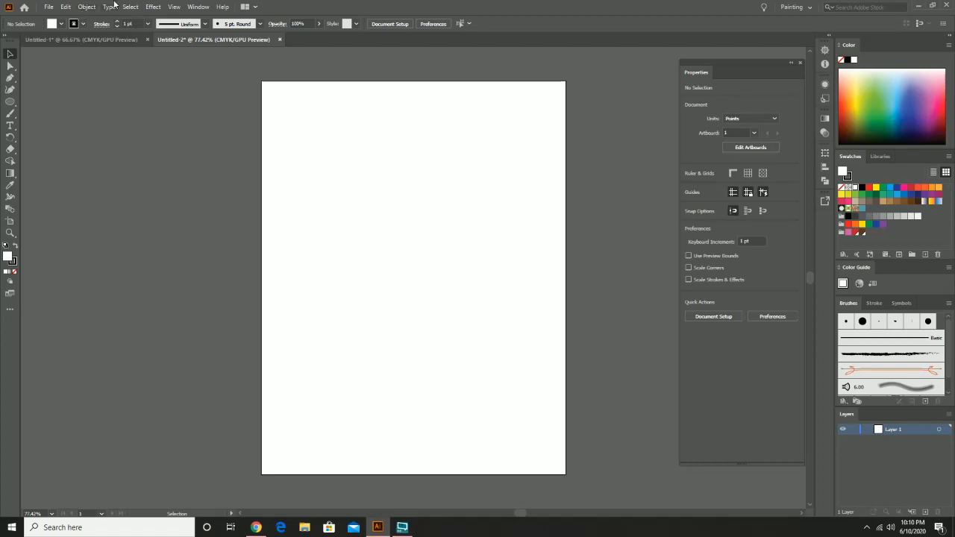
- Draw a red-filled circle about 406 pt across and move it to the upper middle of the page
left_click(11, 103)
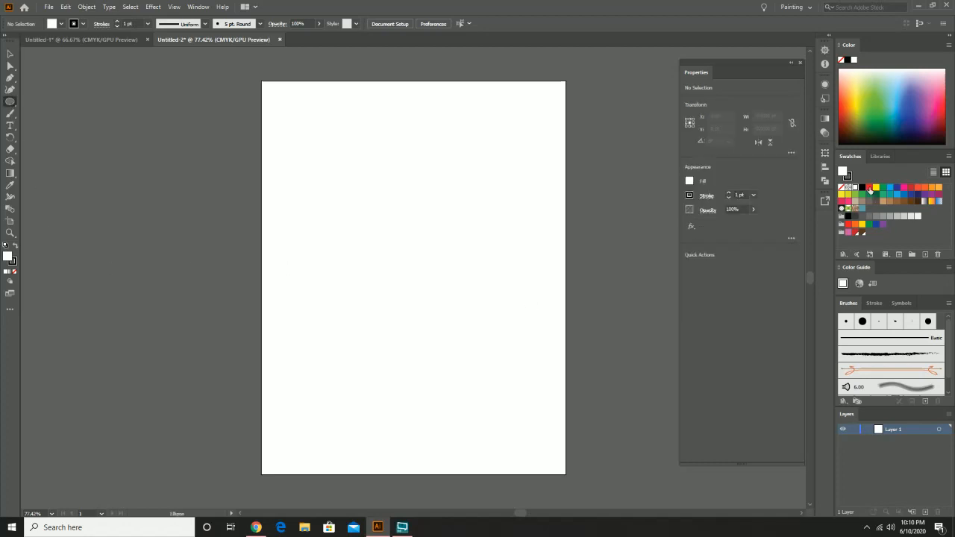
left_click(870, 188)
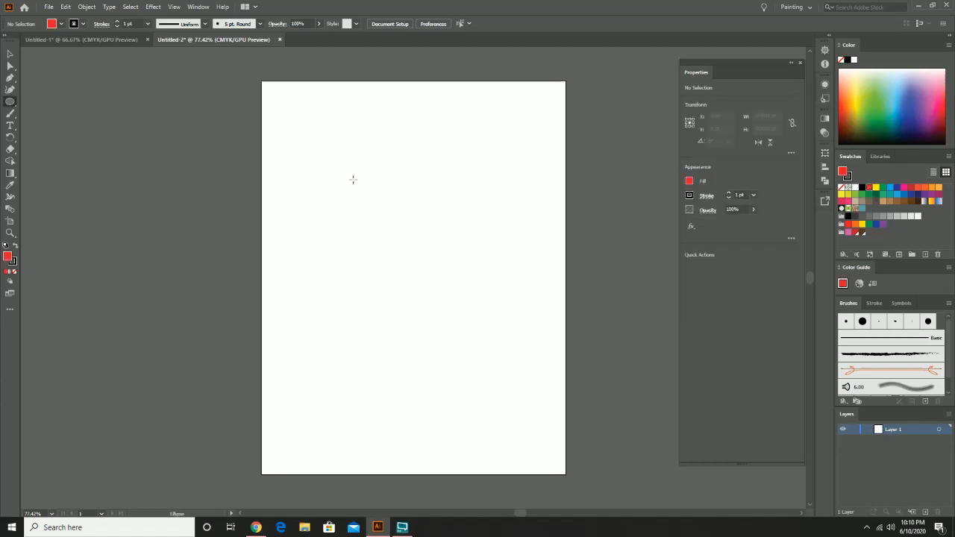
left_click_drag(353, 179, 556, 342)
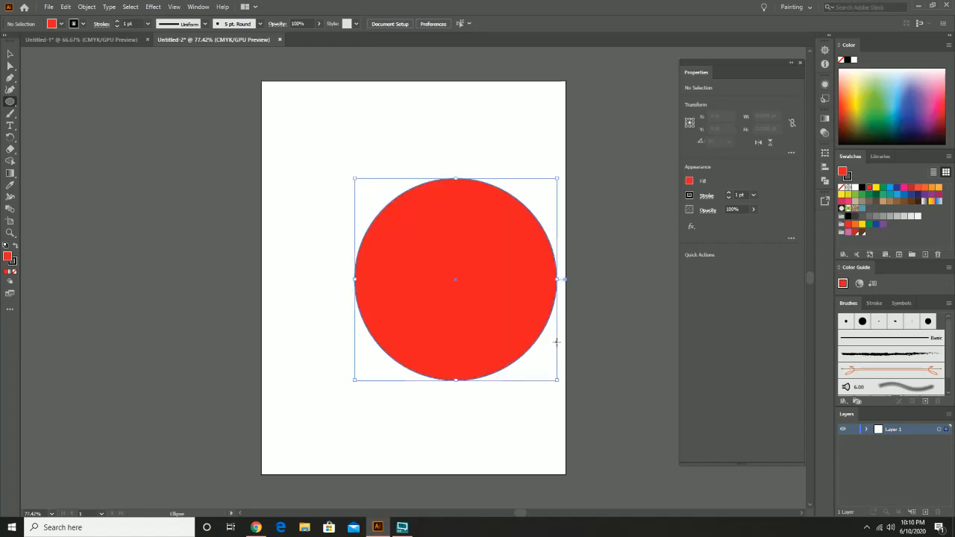
left_click(11, 55)
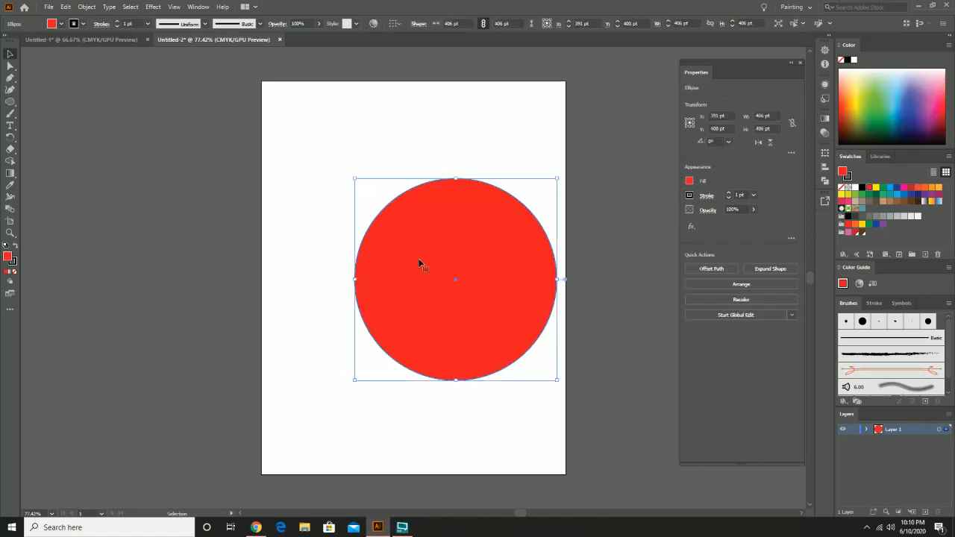
left_click_drag(421, 261, 375, 222)
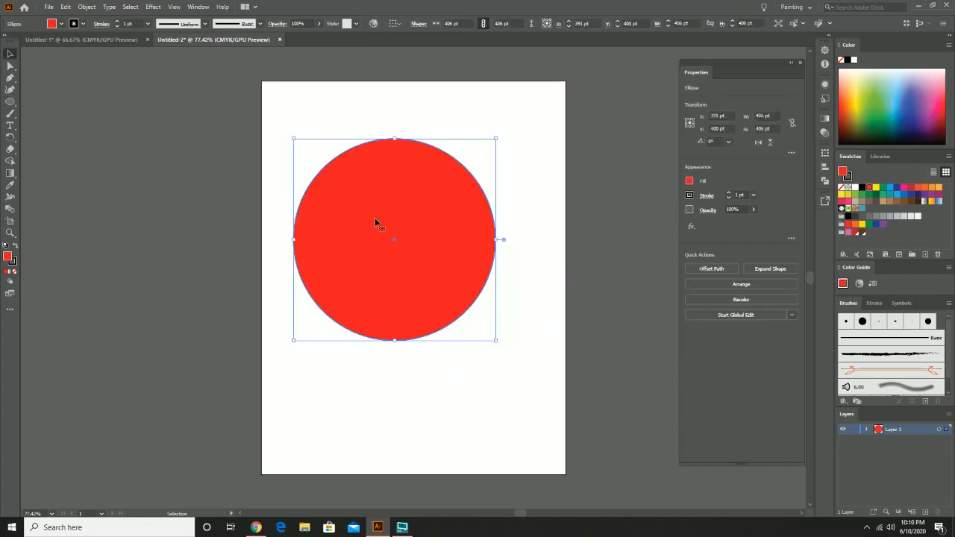
- Remove the red circle's stroke and shift the circle right by about 16 pt
left_click(848, 177)
left_click(842, 189)
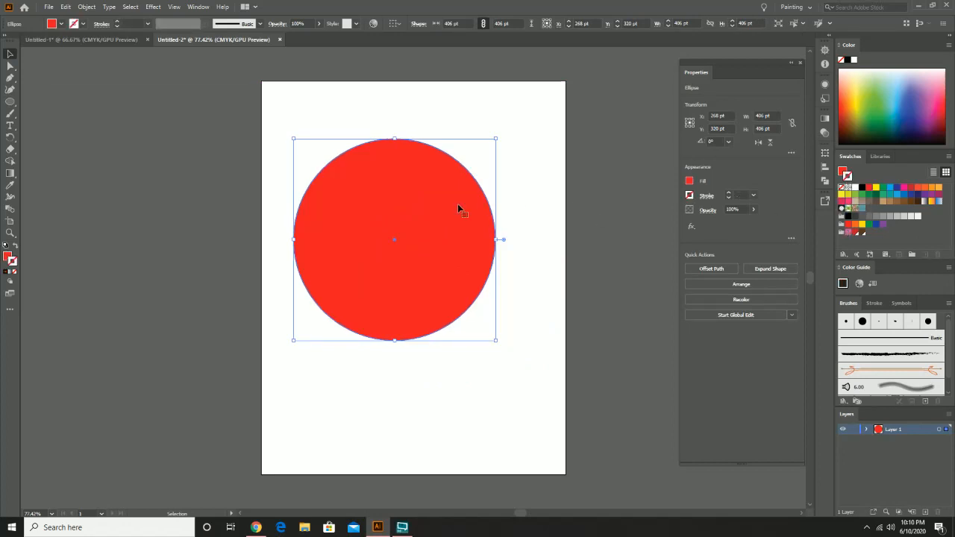
left_click_drag(441, 212, 449, 215)
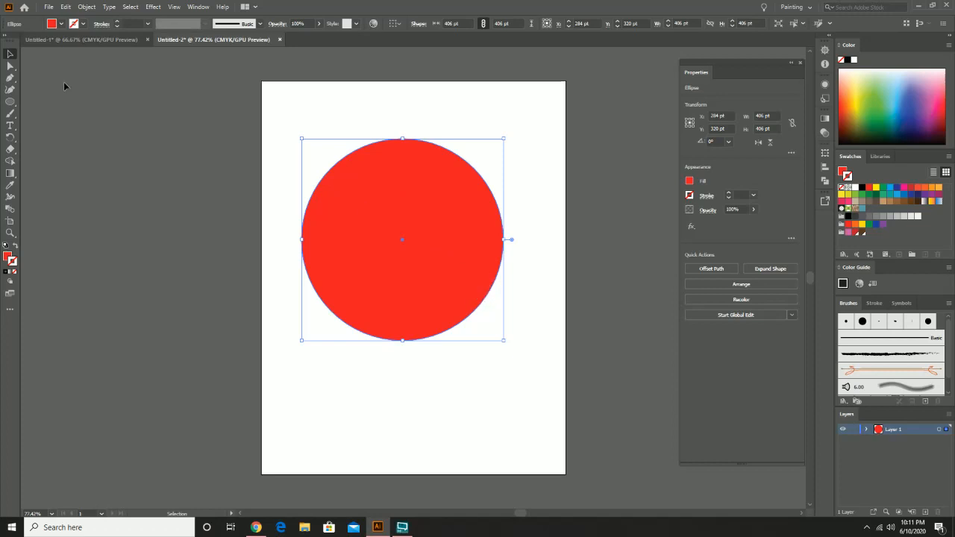
- Draw a closed highlight shape about 196 x 131 pt in the circle's upper-left area with the Curvature tool, deleting its extra anchor point
left_click(13, 101)
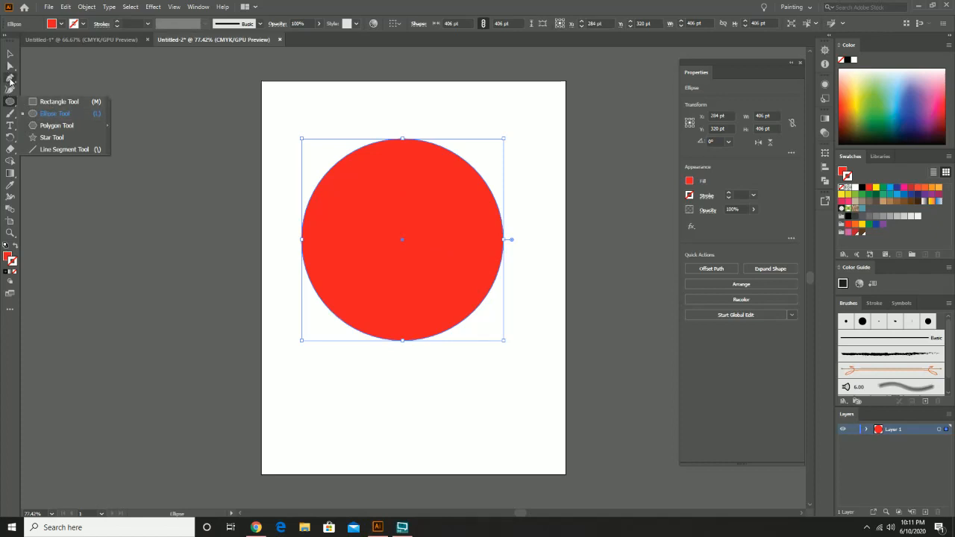
left_click(10, 88)
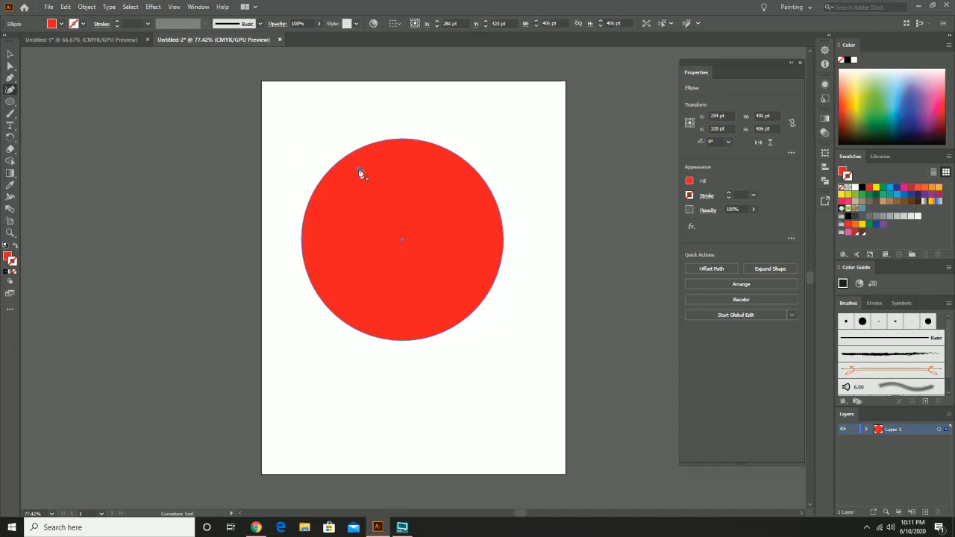
left_click(359, 169)
left_click(327, 203)
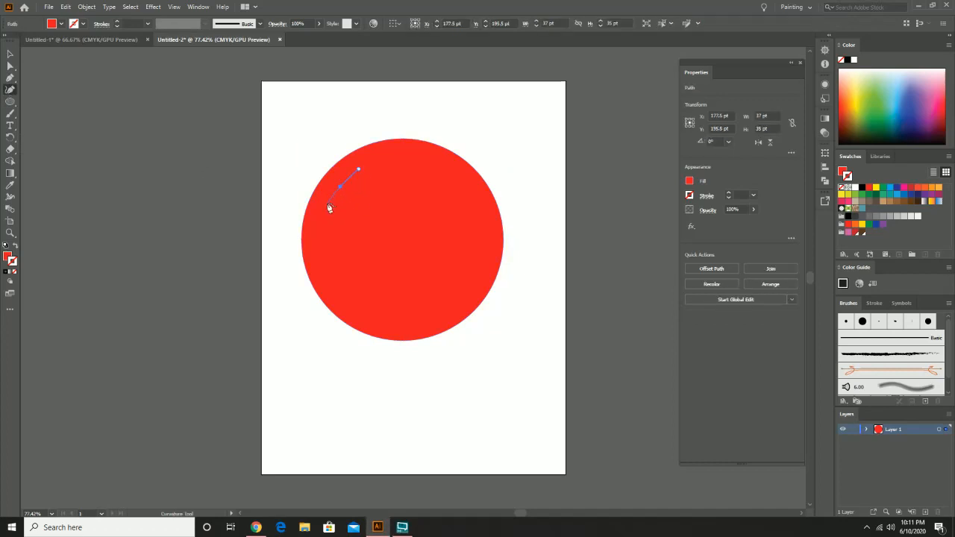
left_click(373, 228)
left_click(421, 224)
left_click(415, 181)
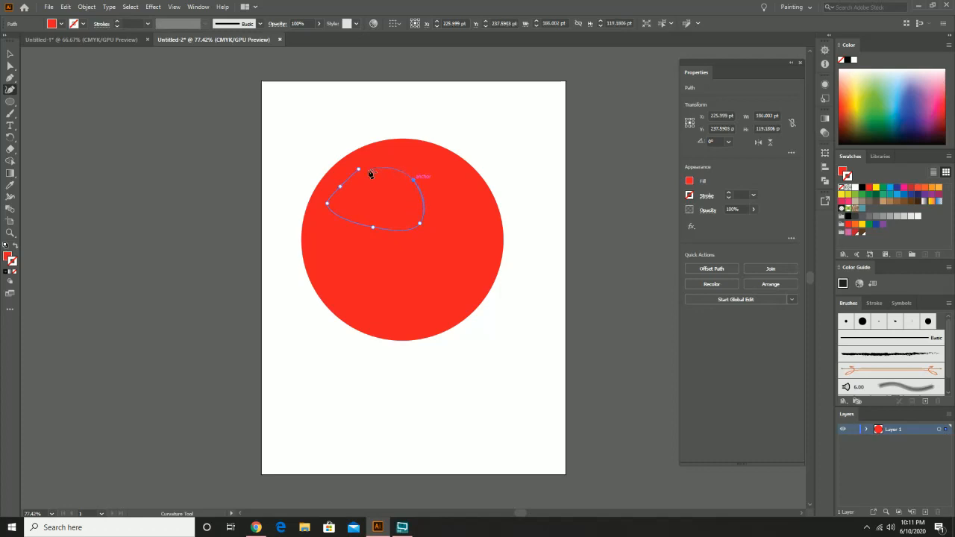
left_click(359, 170)
left_click(359, 170)
left_click(340, 187)
key("Delete")
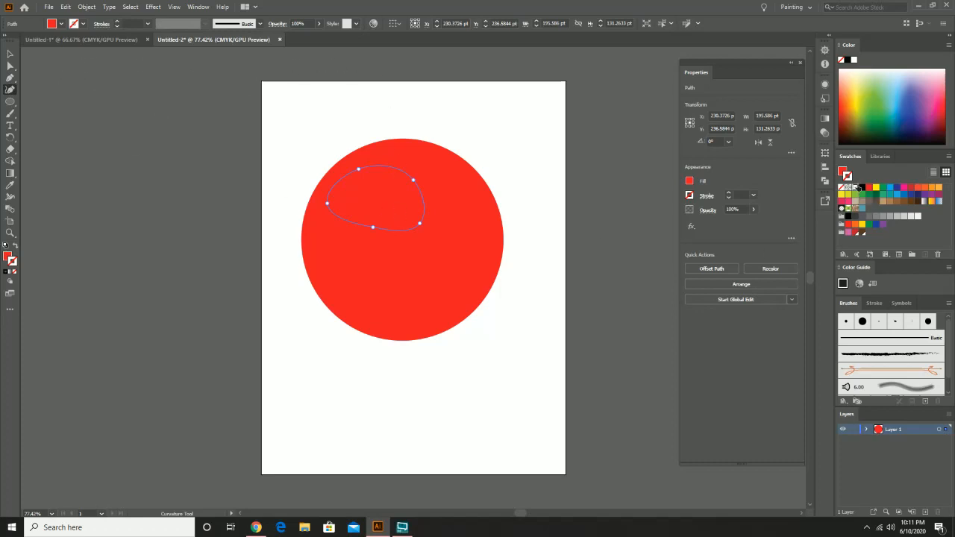
- Give the highlight shape a white fill and no stroke
left_click(856, 187)
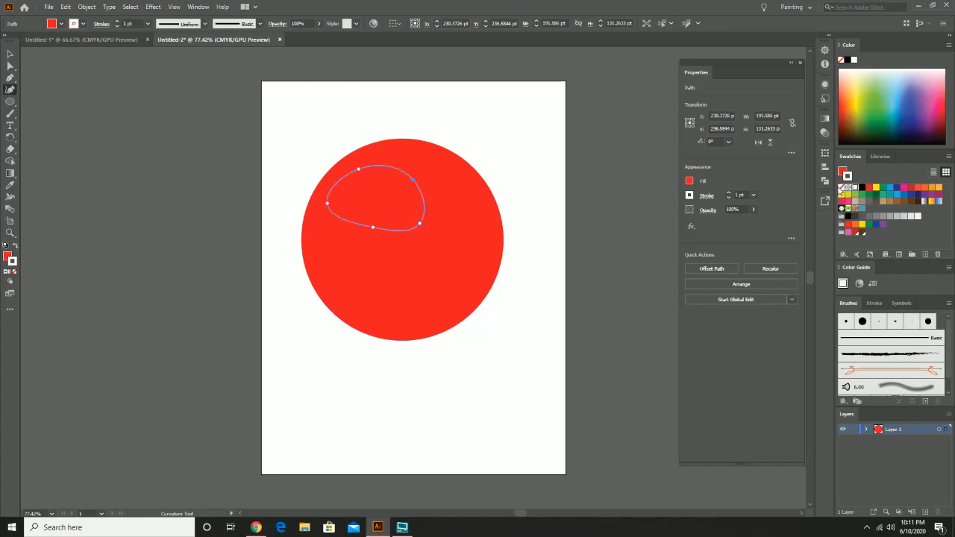
left_click(842, 187)
left_click(842, 172)
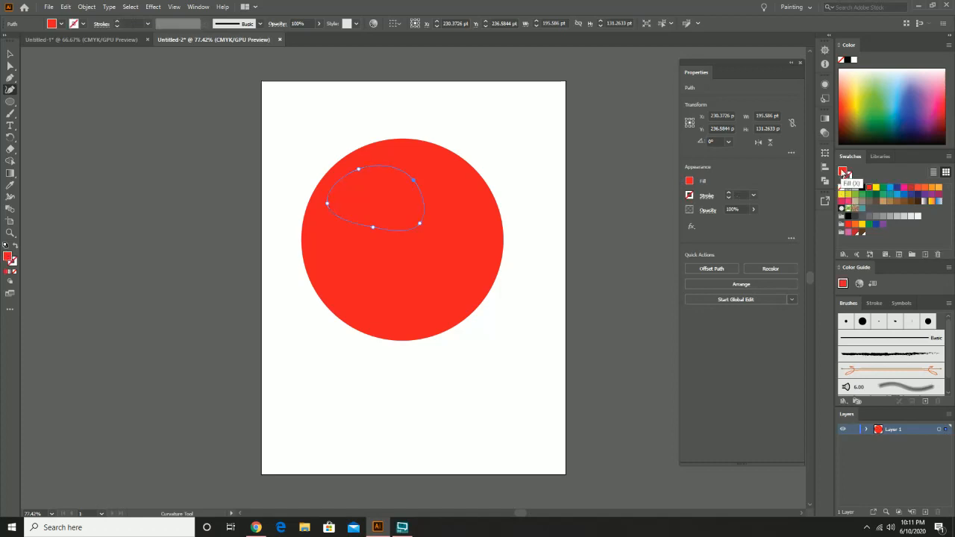
left_click(856, 191)
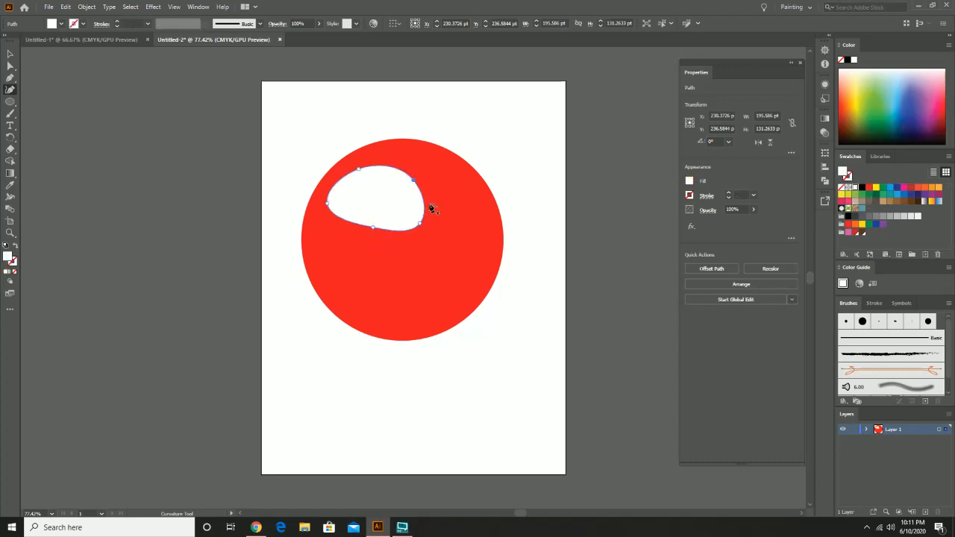
left_click(463, 109)
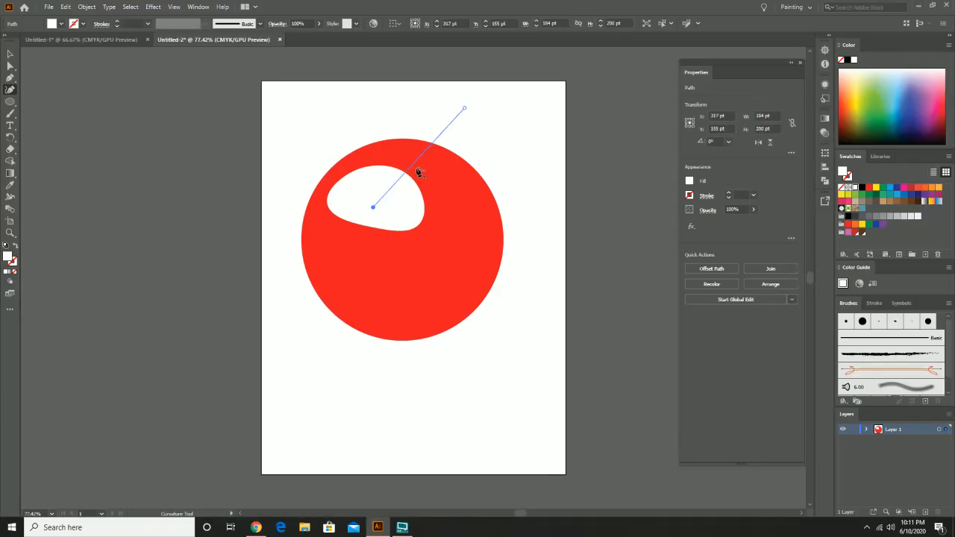
key("ctrl+z")
key("ctrl+z")
key("ctrl+z")
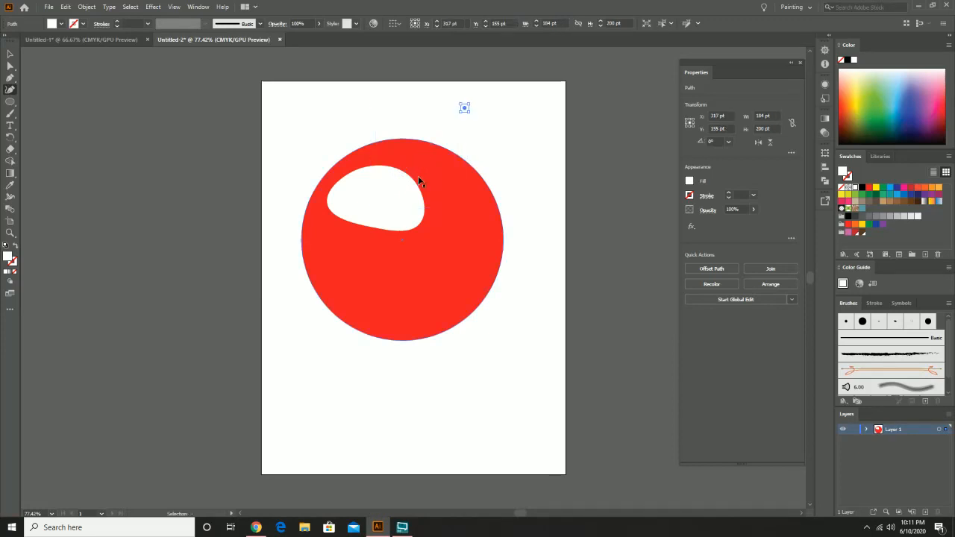
- Apply a Gaussian Blur with a radius of 49.8936 pixels to the white highlight shape
left_click(10, 54)
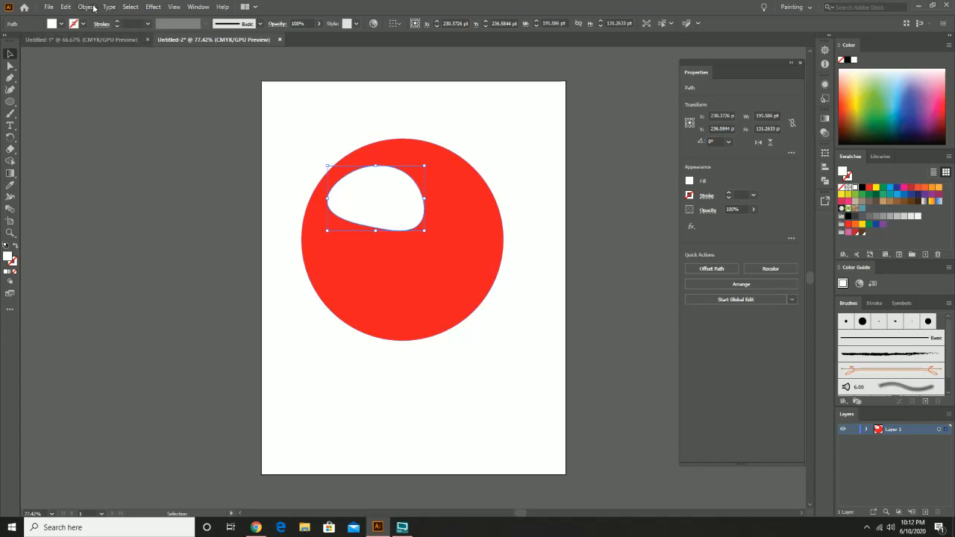
left_click(151, 7)
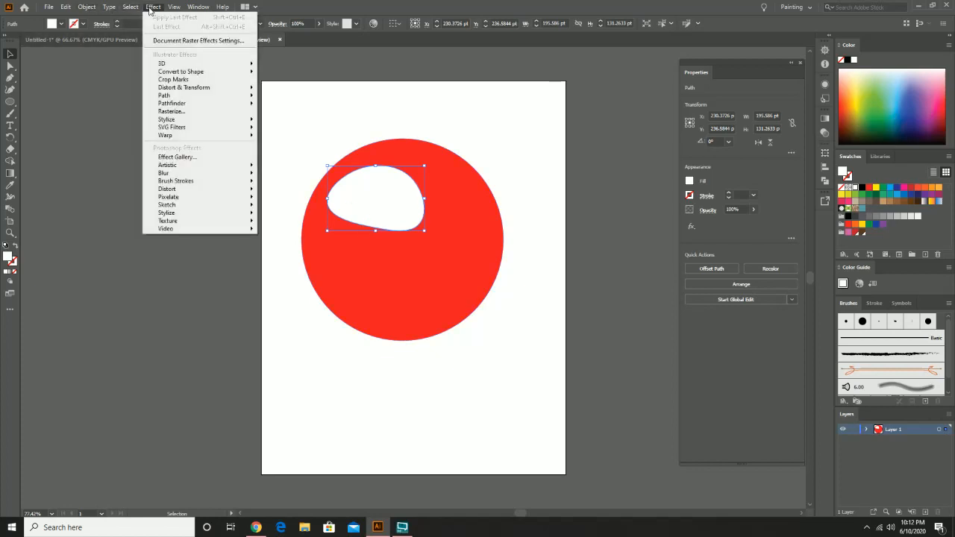
mouse_move(250, 178)
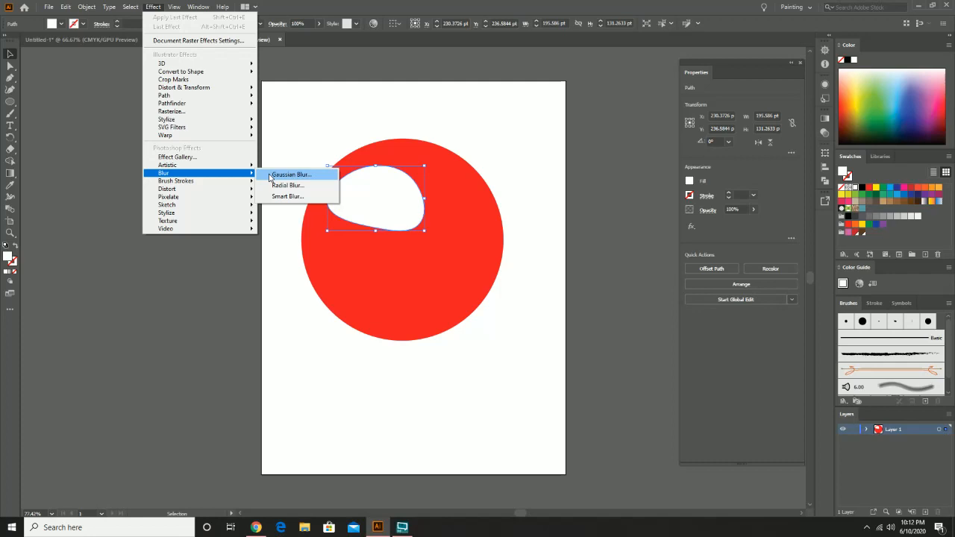
left_click(270, 177)
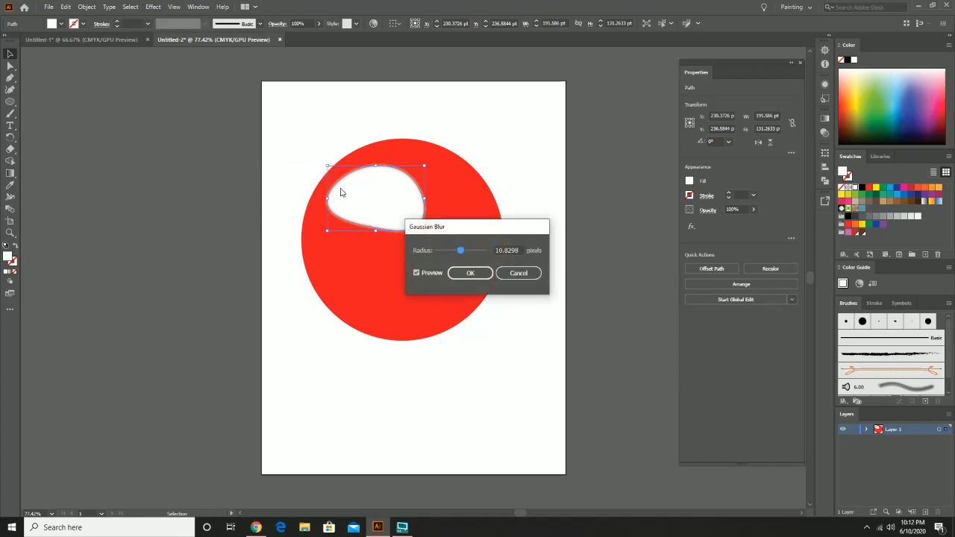
left_click_drag(463, 252, 470, 253)
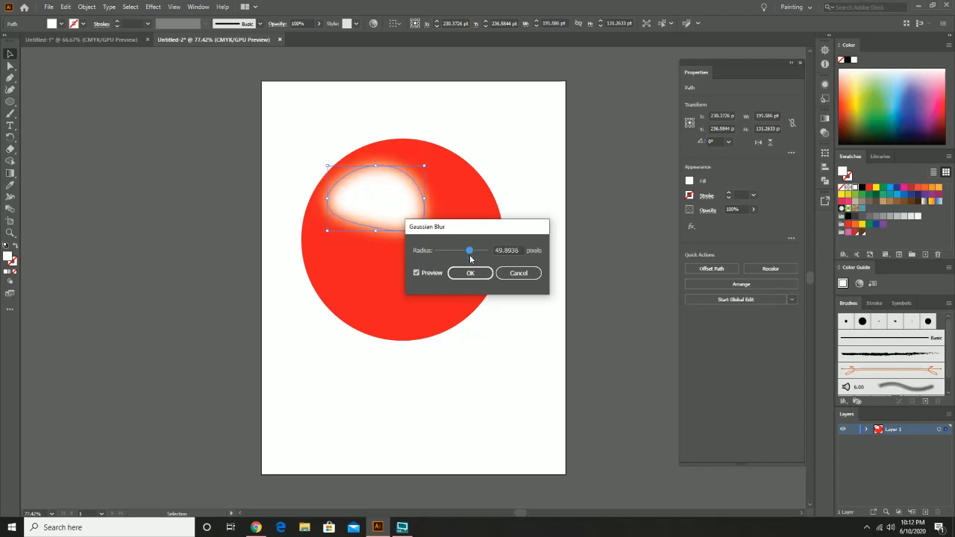
left_click(470, 273)
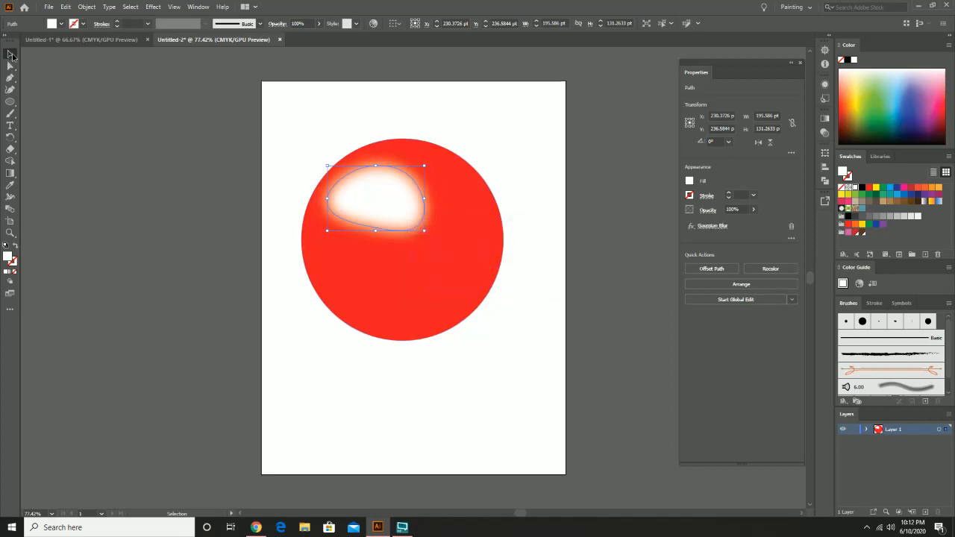
- Shift the blurred highlight slightly to the right within the red circle and deselect it
left_click(238, 200)
left_click(387, 200)
left_click_drag(386, 200, 395, 203)
left_click(484, 118)
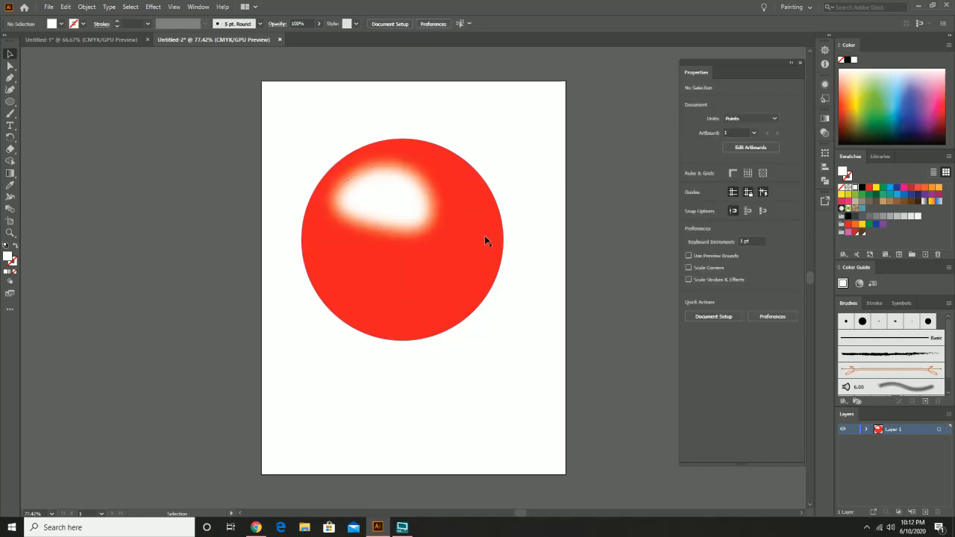
- Draw a flat ellipse about 380 x 60 pt across the circle's base, extending past its right side
left_click(10, 102)
left_click(53, 113)
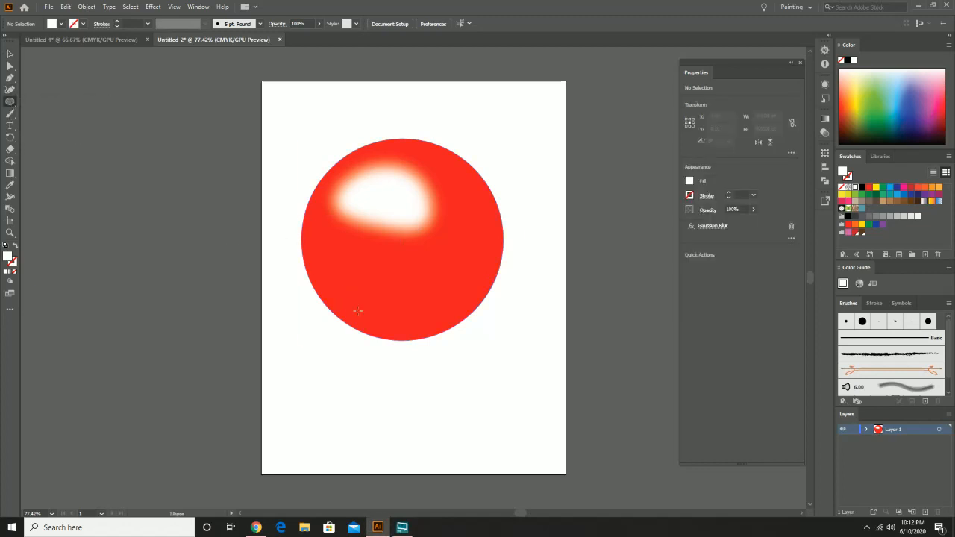
left_click_drag(340, 316, 482, 337)
key("v")
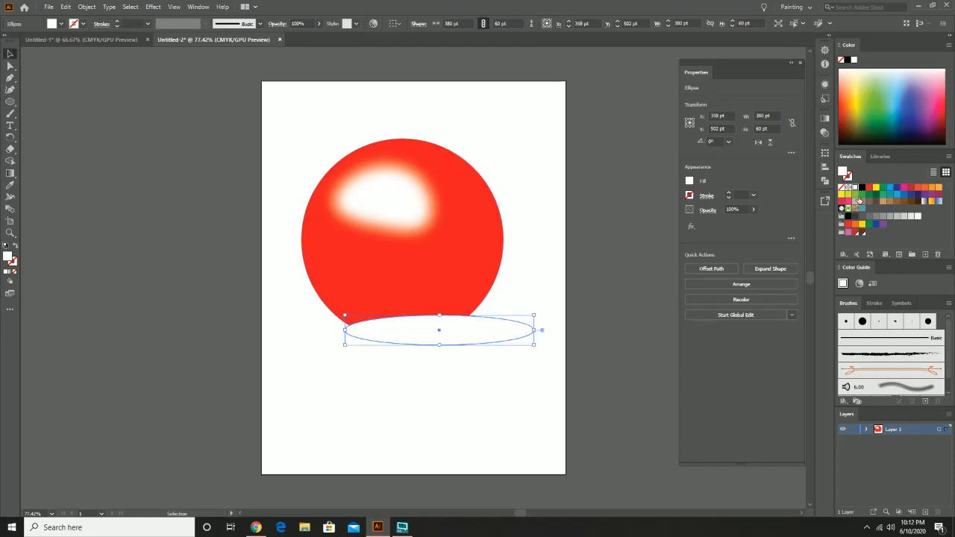
- Place the flat ellipse behind the red circle in the stacking order and fill it with black
left_click(868, 430)
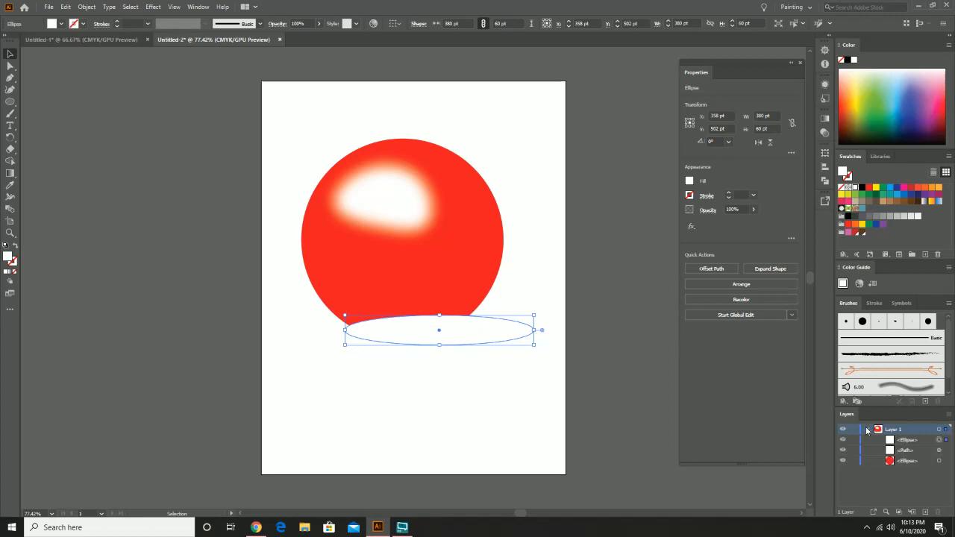
left_click(907, 452)
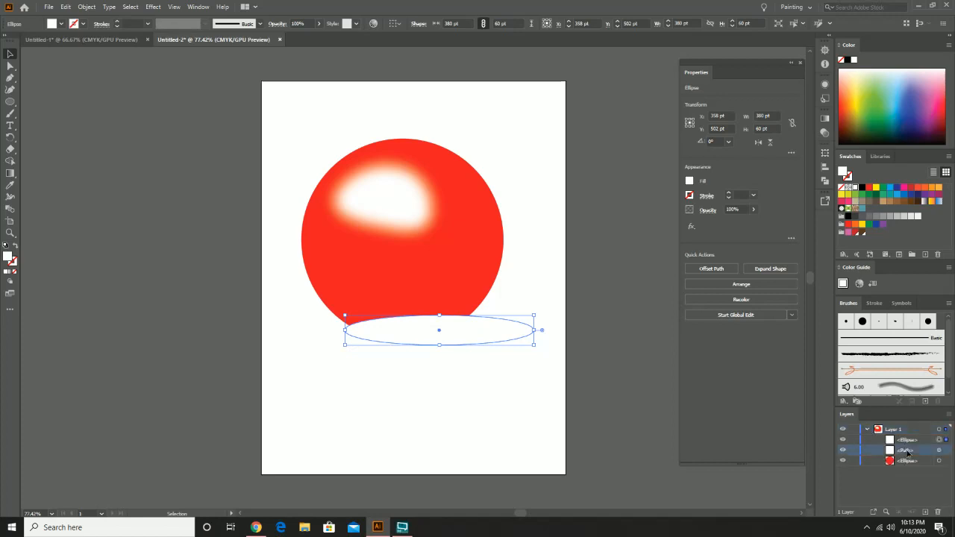
left_click(907, 441)
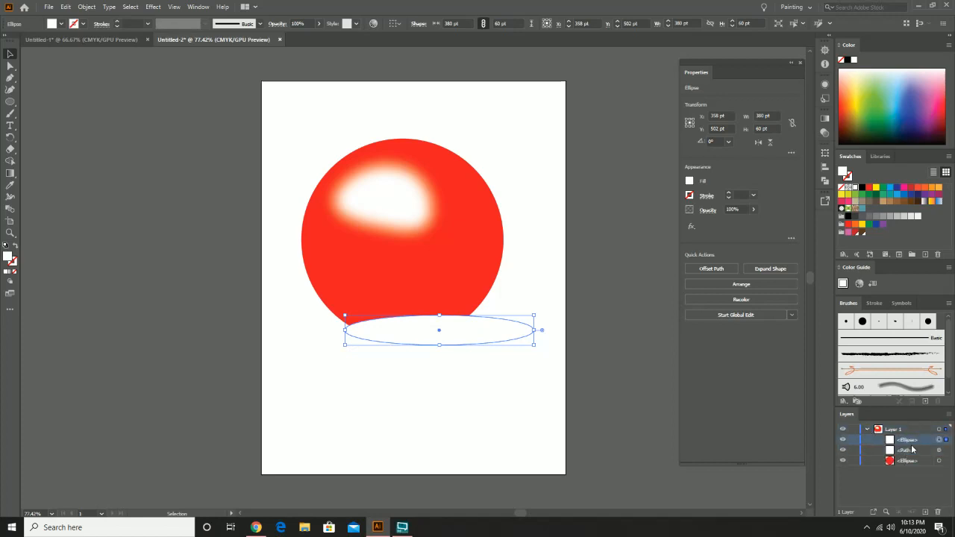
left_click_drag(907, 444, 896, 470)
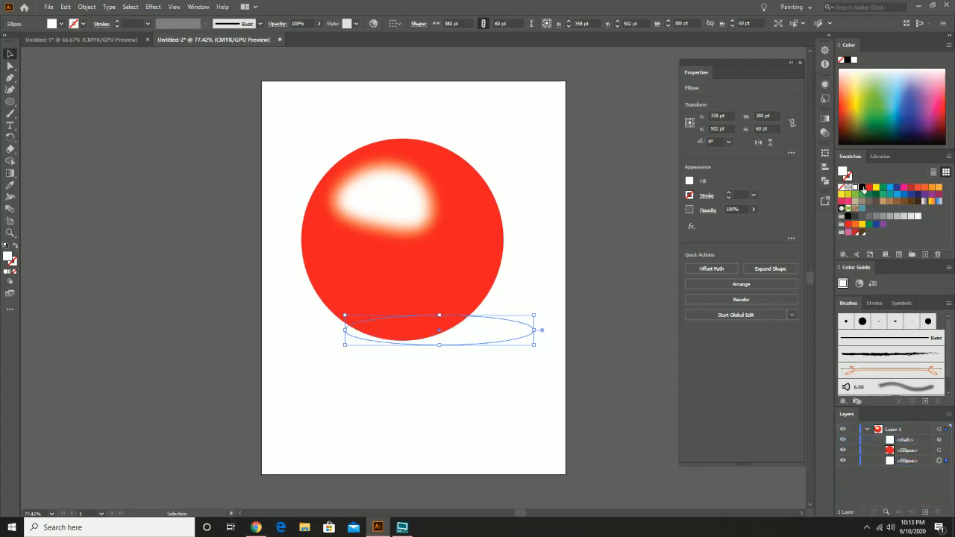
left_click(862, 188)
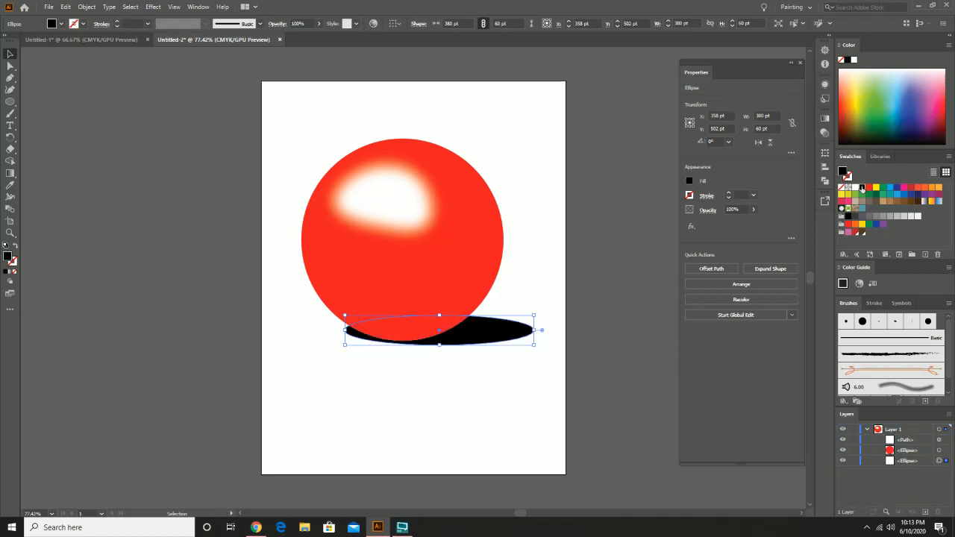
left_click(187, 232)
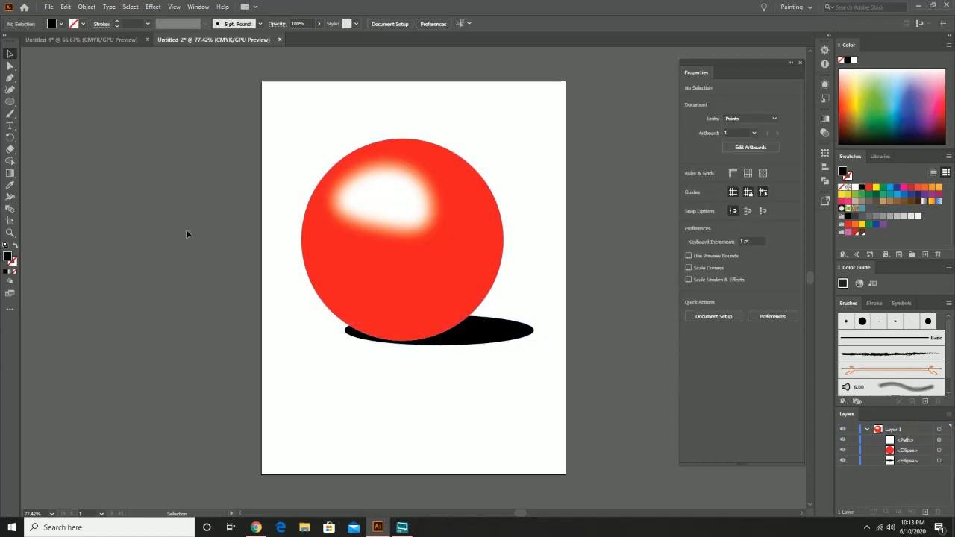
- Apply a Gaussian Blur to the black shadow ellipse, with a radius close to the highlight's blur
left_click(504, 337)
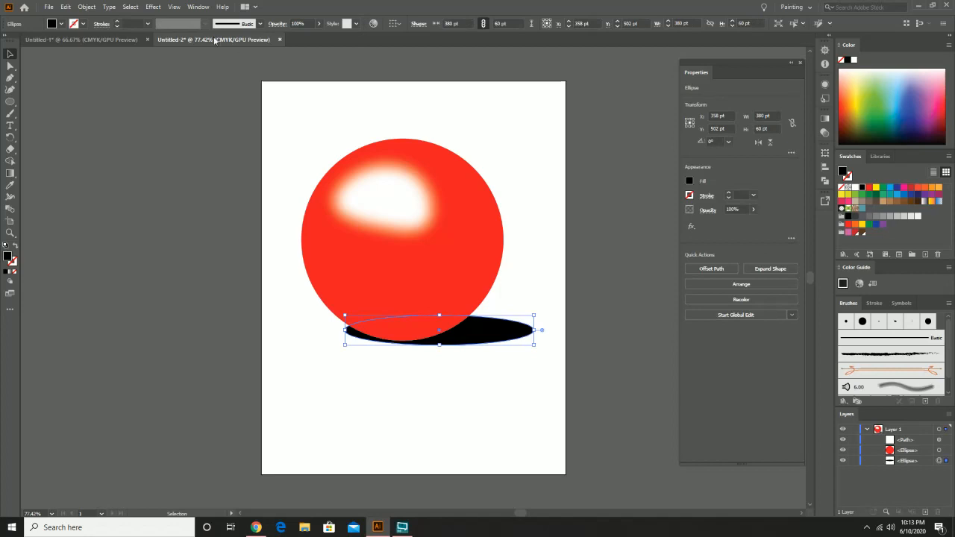
left_click(153, 7)
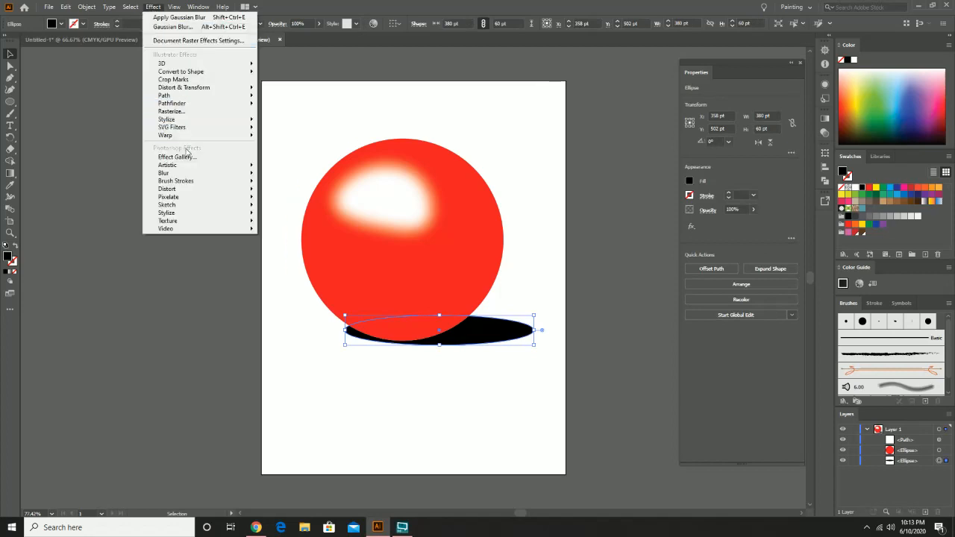
mouse_move(200, 174)
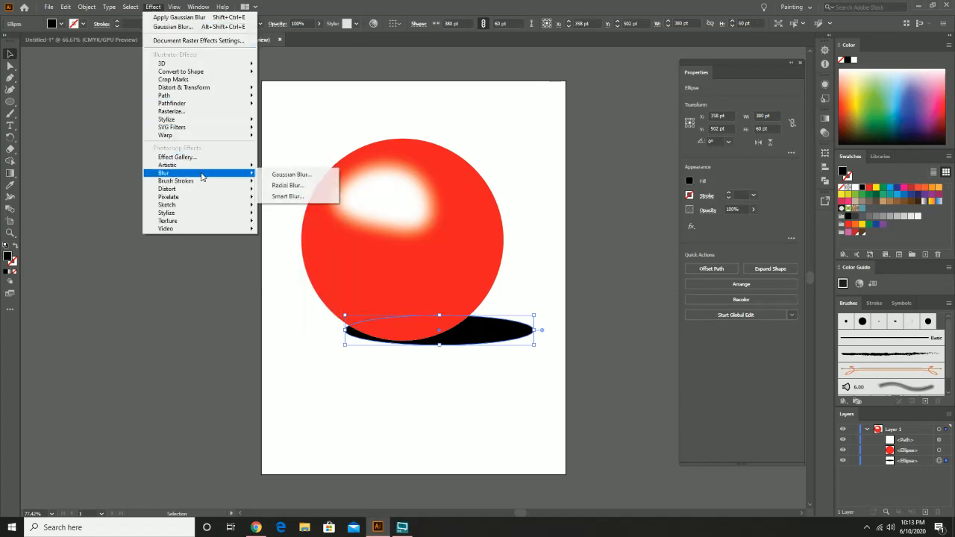
left_click(290, 175)
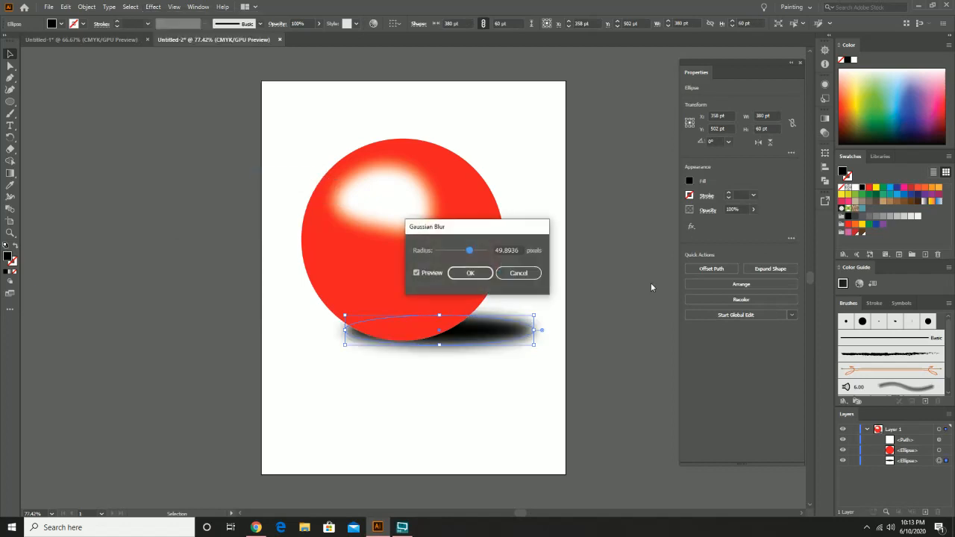
left_click_drag(473, 251, 471, 251)
left_click(477, 275)
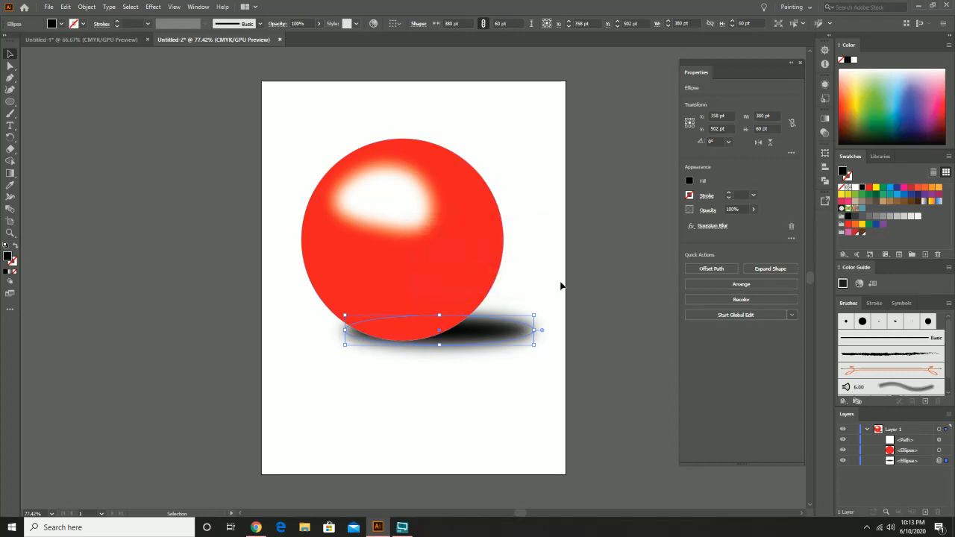
- Lower the blurred shadow ellipse's opacity to 81% and deselect it
left_click(559, 283)
left_click(514, 336)
left_click(756, 214)
left_click_drag(755, 223, 743, 223)
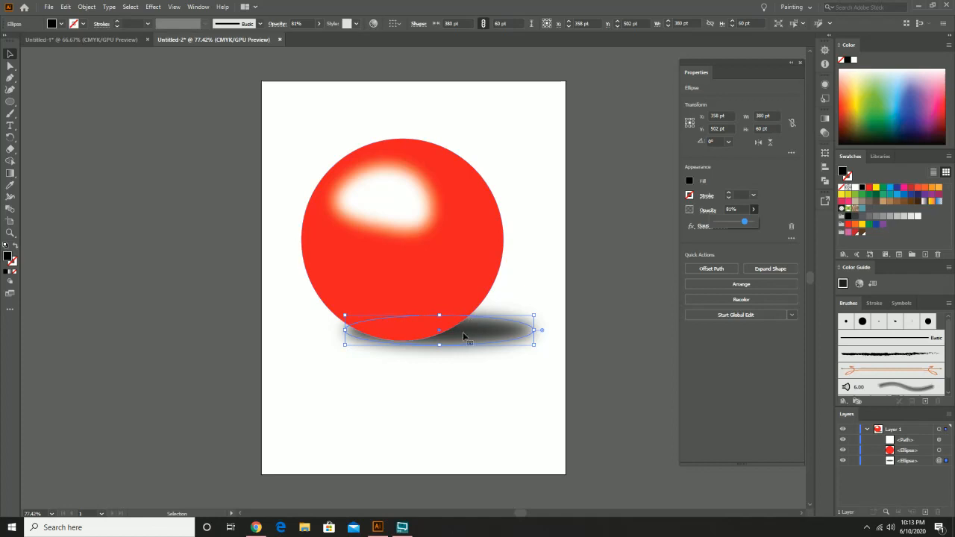
left_click(551, 273)
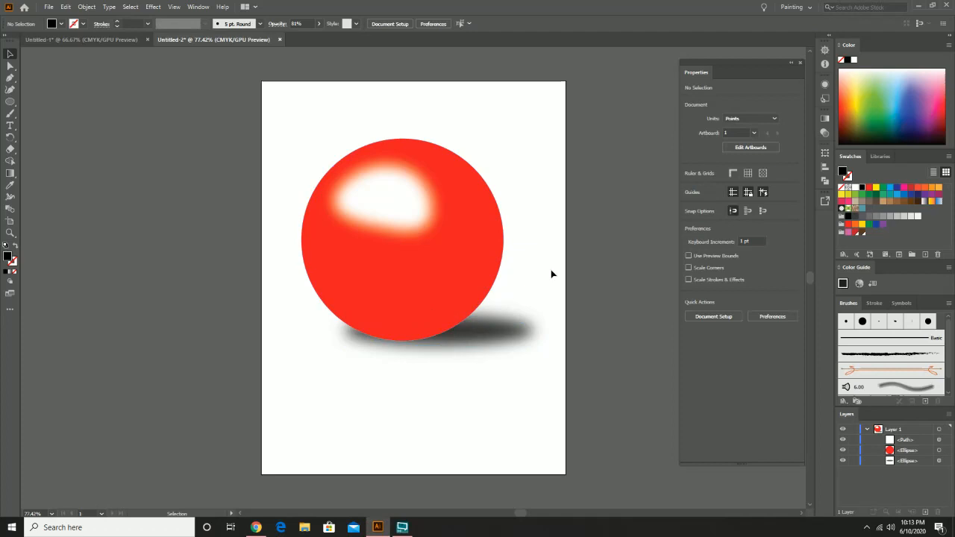
- Draw a black crescent path about 321 x 211 pt along the circle's lower-right edge with the Pen tool
left_click(10, 78)
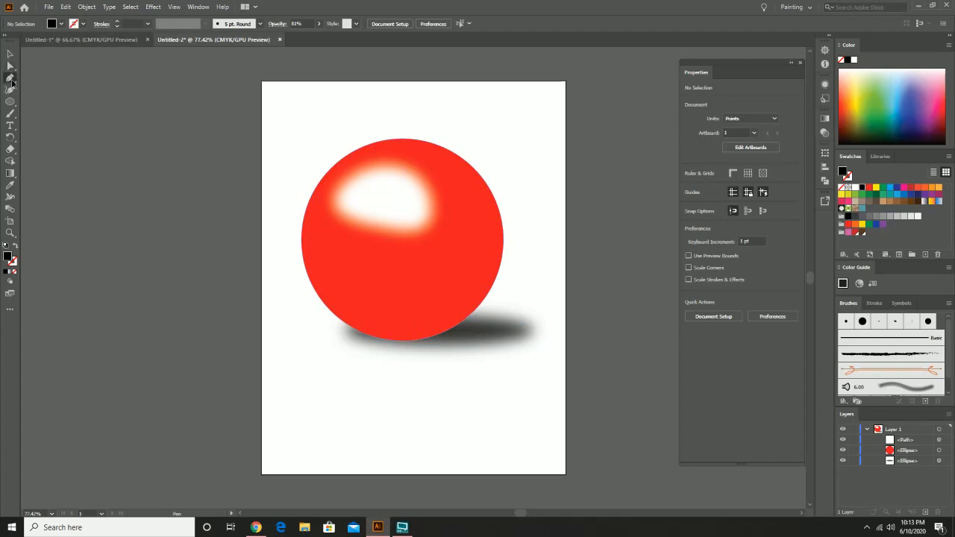
left_click(488, 235)
left_click_drag(461, 278, 445, 292)
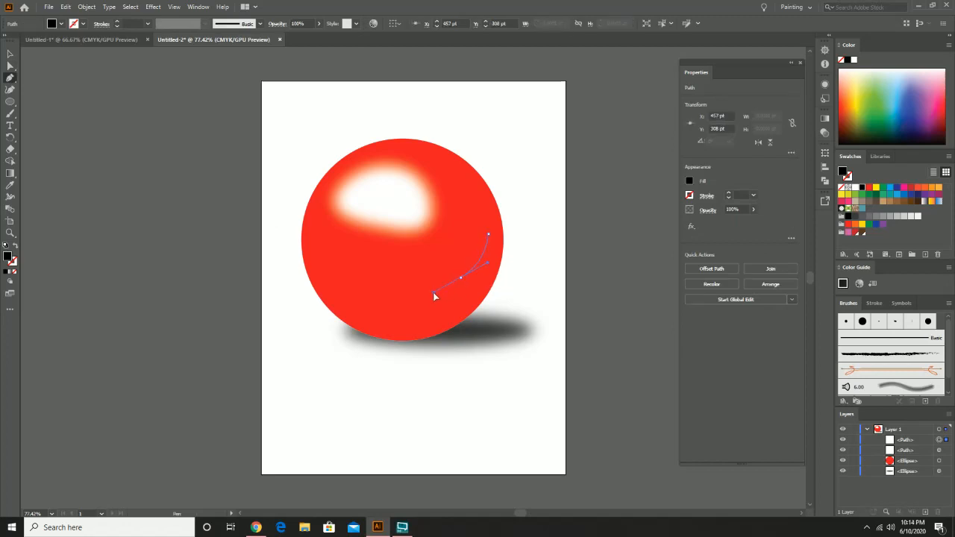
left_click_drag(378, 315, 494, 303)
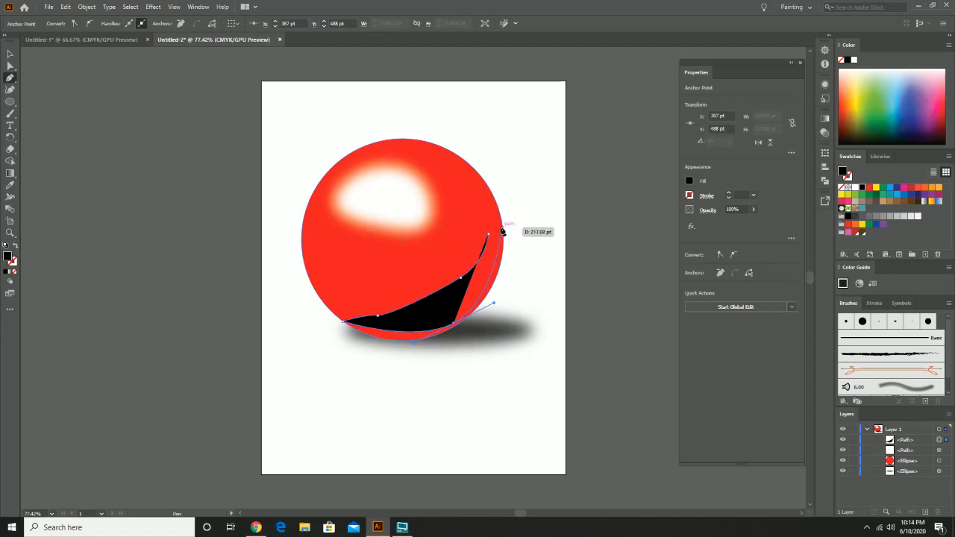
left_click_drag(503, 231, 15, 71)
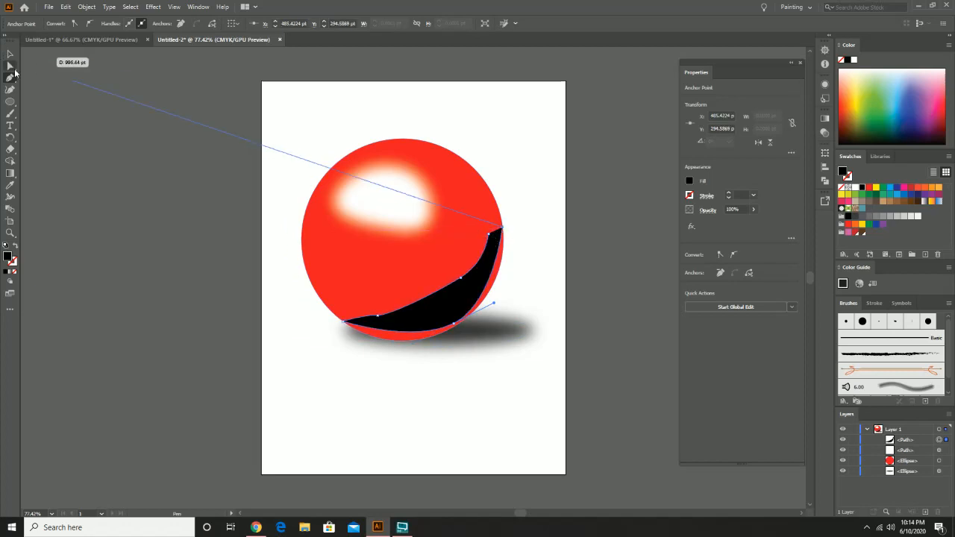
- Delete the extra anchor point near the upper end of the crescent's inner edge
left_click(11, 66)
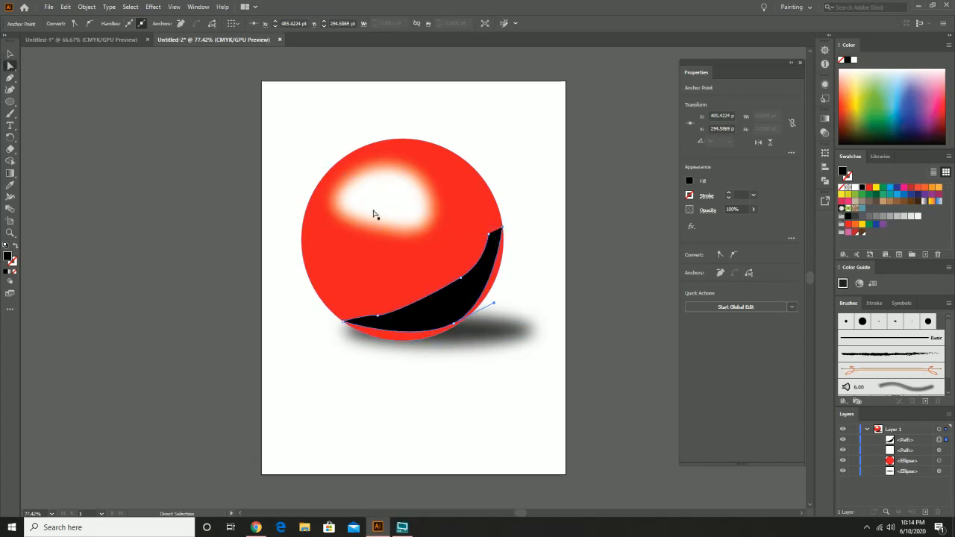
left_click(491, 236)
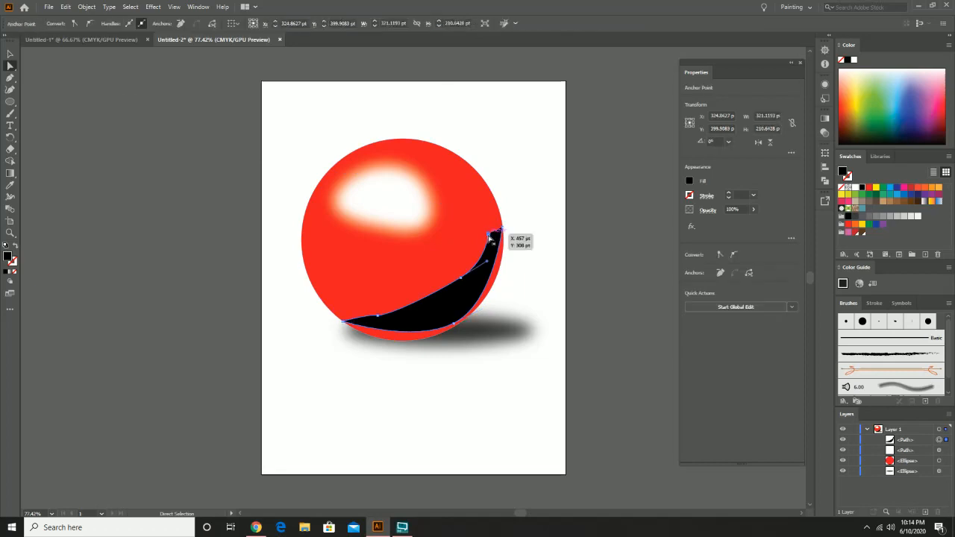
left_click(9, 78)
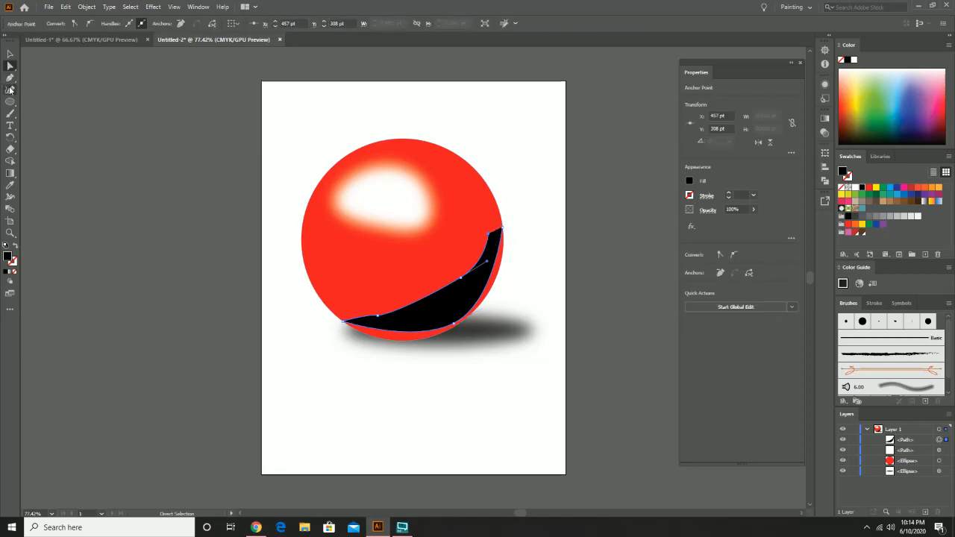
left_click(52, 109)
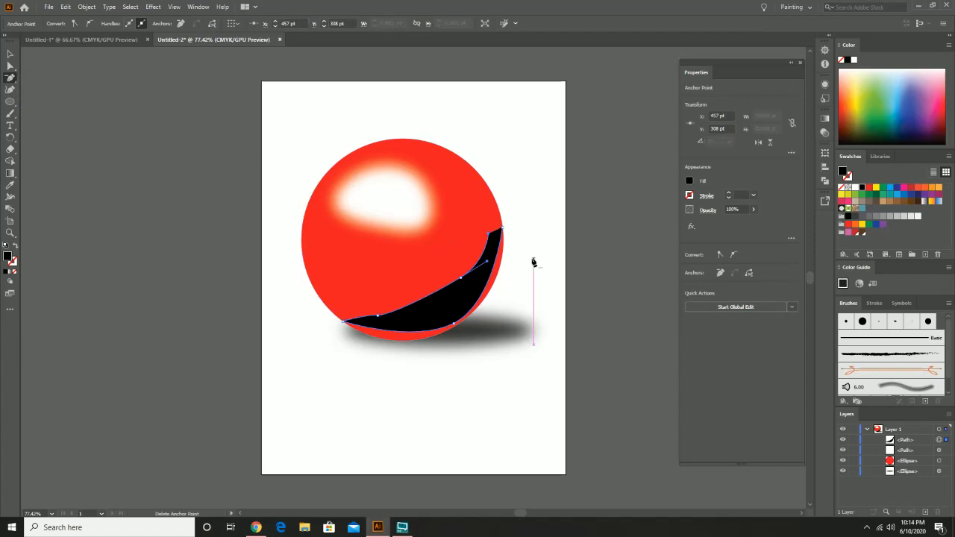
left_click(493, 236)
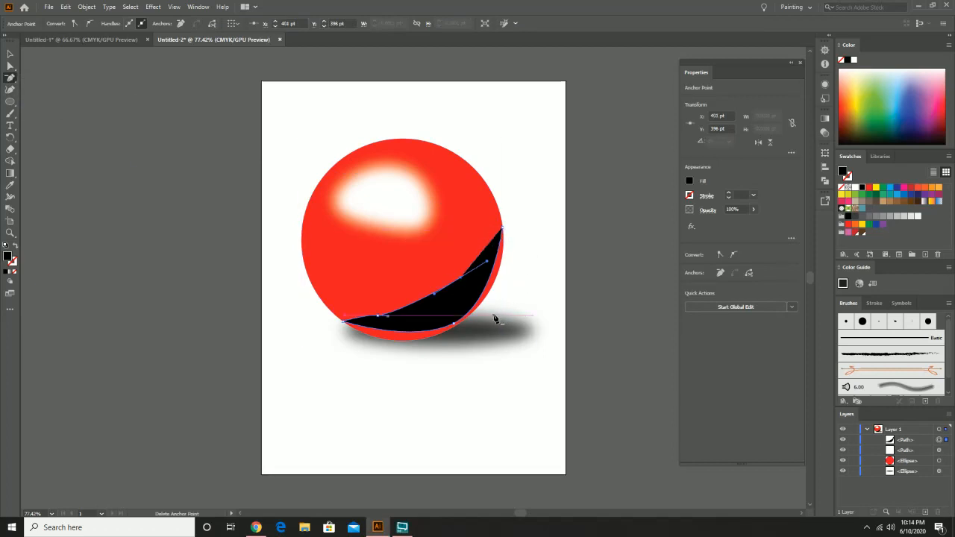
- Reshape the crescent's inner edge into a smooth curve with the Curvature tool, closing the path at its upper-right tip
left_click(12, 91)
left_click(462, 280)
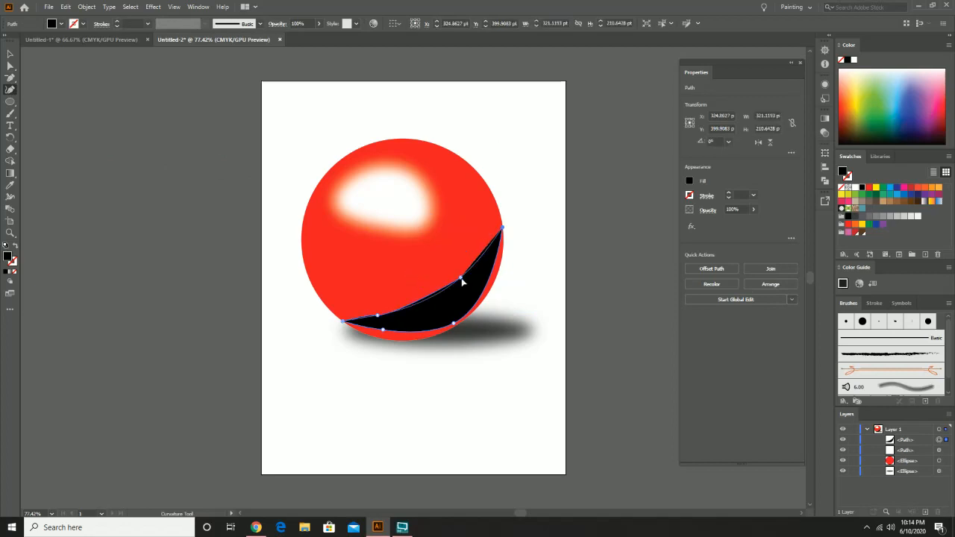
left_click_drag(462, 280, 464, 284)
mouse_move(378, 316)
left_mouse_down()
mouse_move(387, 326)
mouse_move(396, 316)
left_mouse_up()
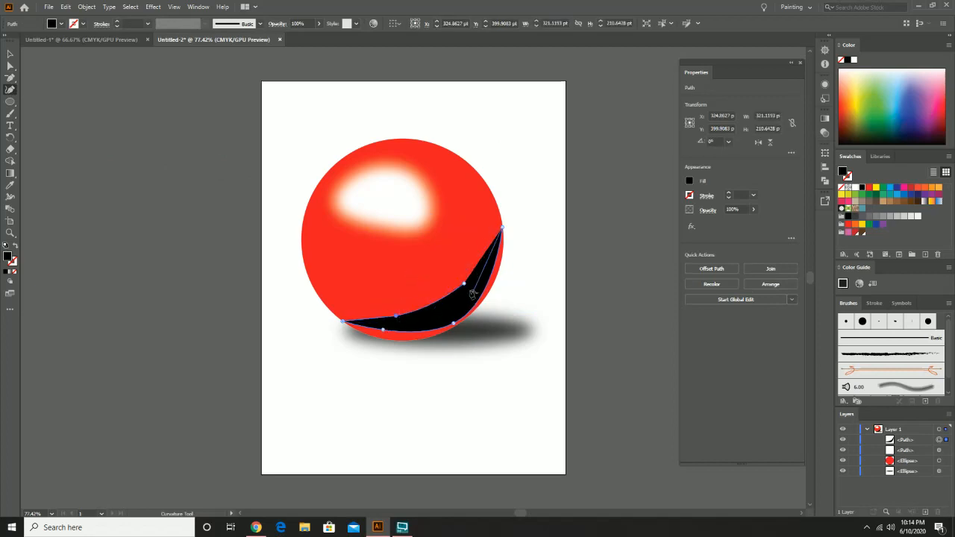
left_click_drag(466, 285, 502, 227)
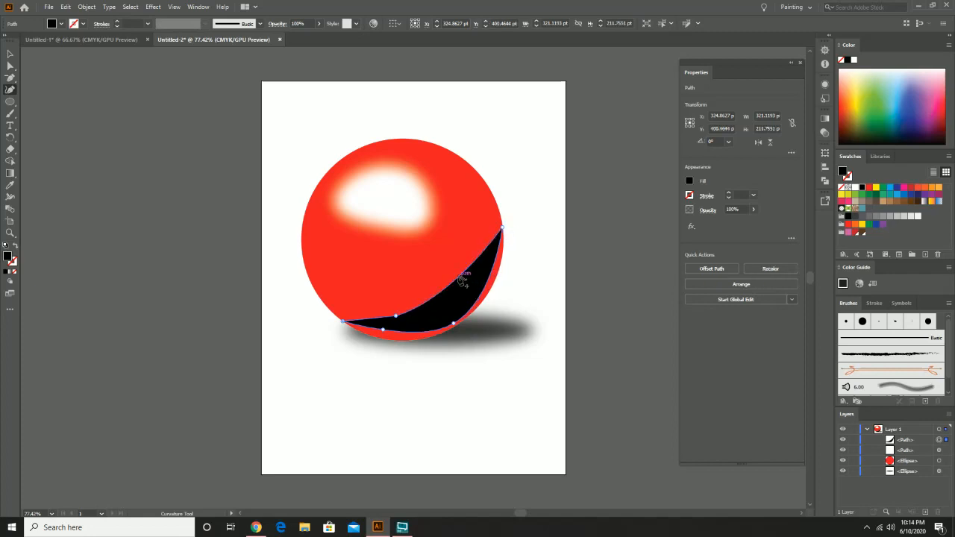
left_click_drag(458, 278, 467, 286)
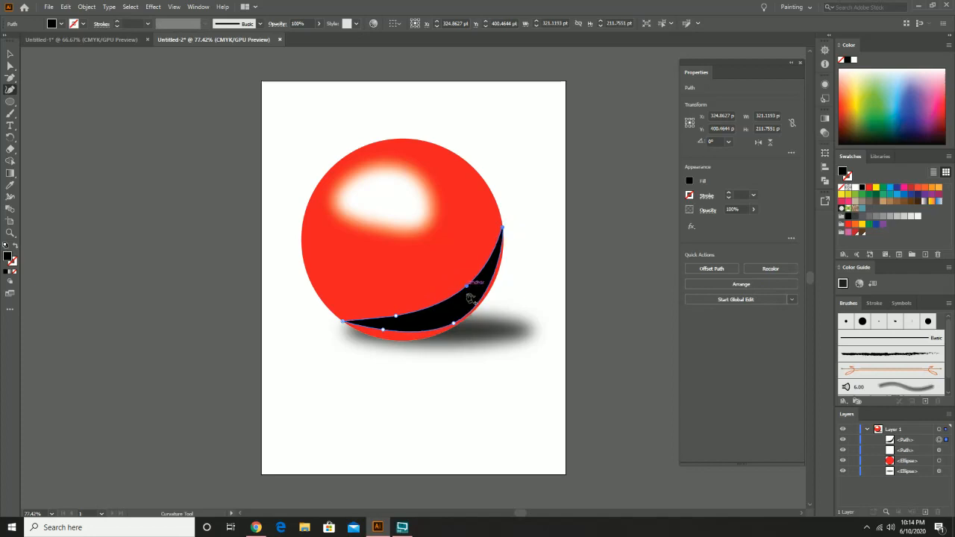
- Reshape the crescent with the Curvature tool so its outer edge follows the circle's lower-right edge, and adjust the anchor on its inner curve
left_click(383, 329)
key("Delete")
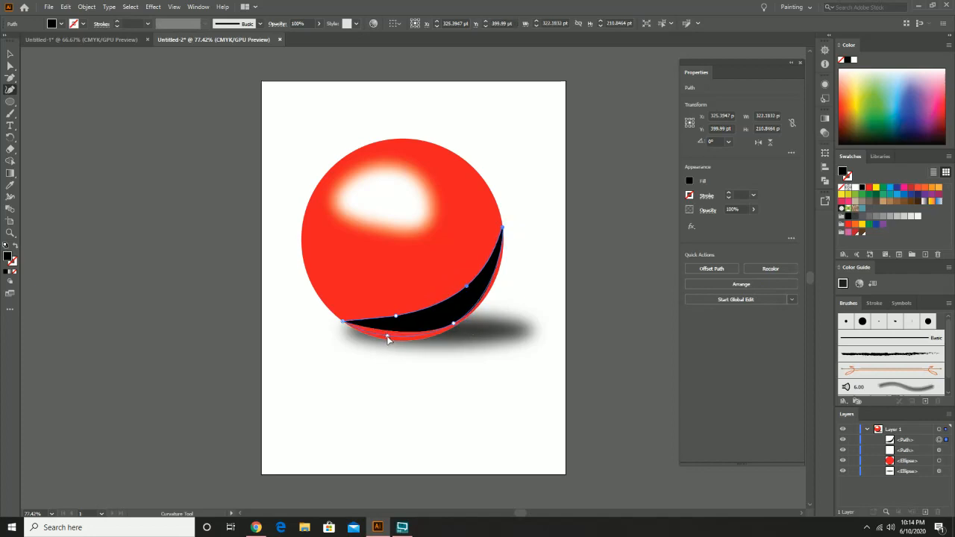
left_click(388, 341)
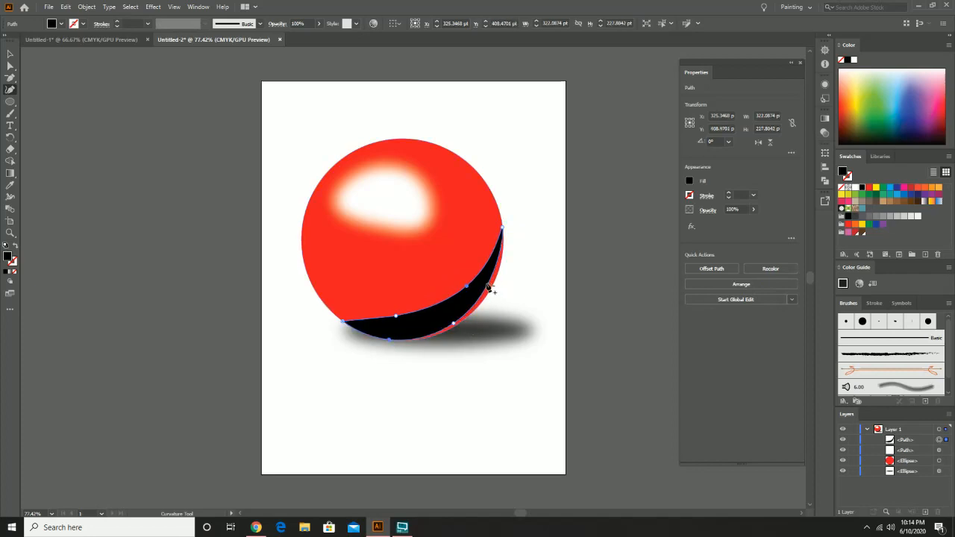
left_click_drag(493, 285, 496, 283)
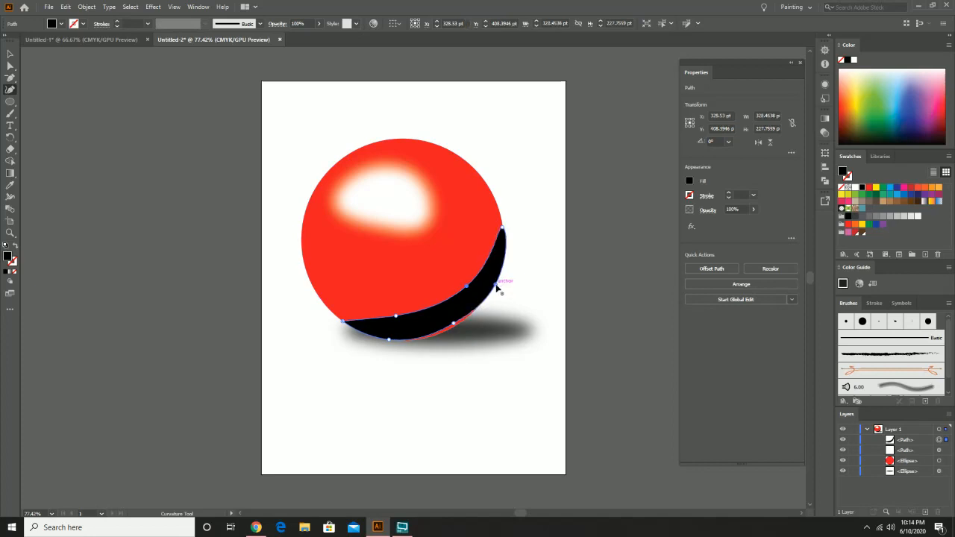
key("ctrl+z")
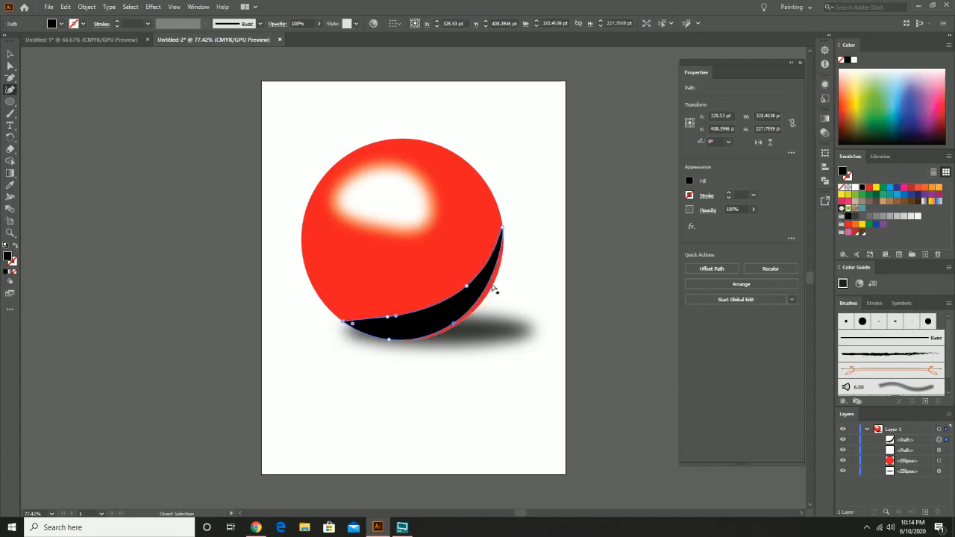
left_click_drag(489, 287, 497, 290)
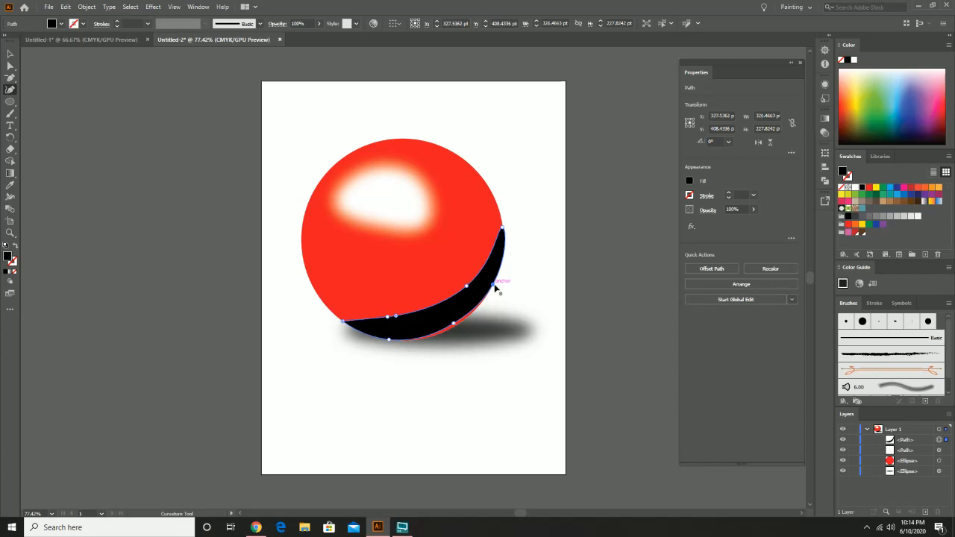
left_click(403, 318)
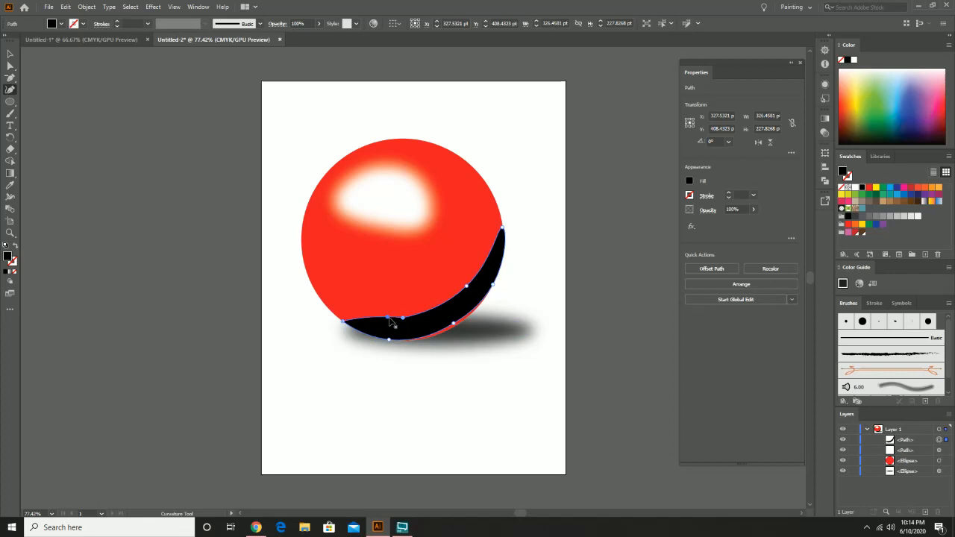
key("ctrl+z")
- Try a Gaussian Blur with a radius of about 15.17 pixels on the black crescent
left_click(10, 55)
left_click(153, 7)
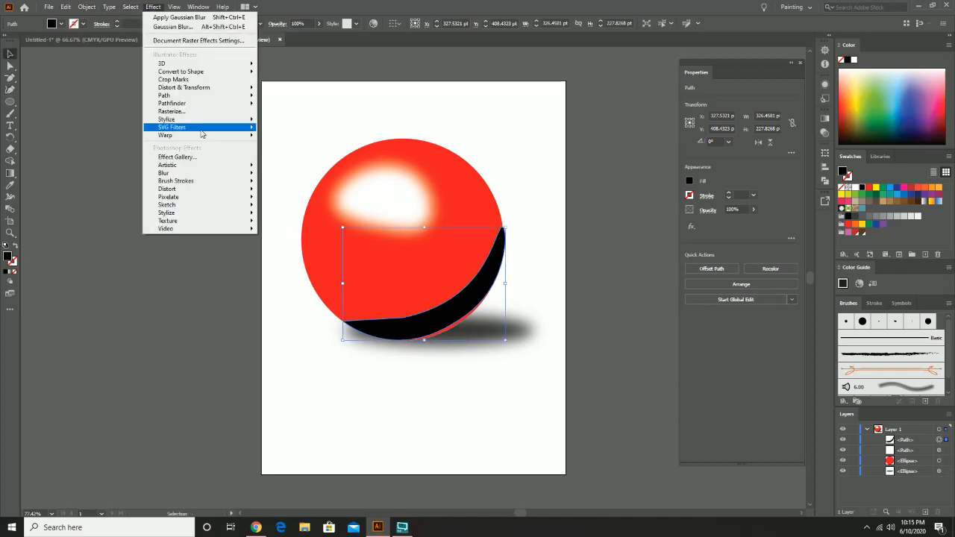
mouse_move(211, 175)
left_click(284, 174)
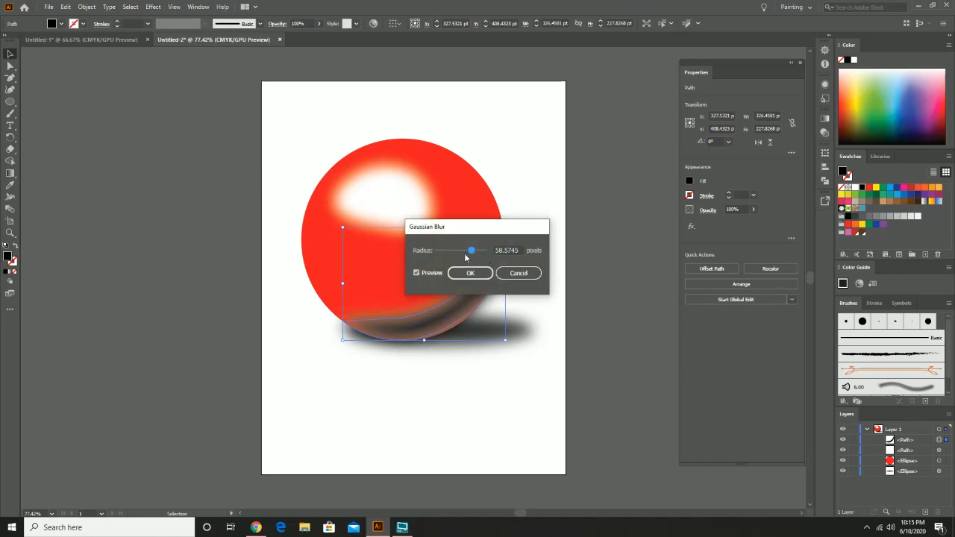
left_click_drag(472, 253, 462, 254)
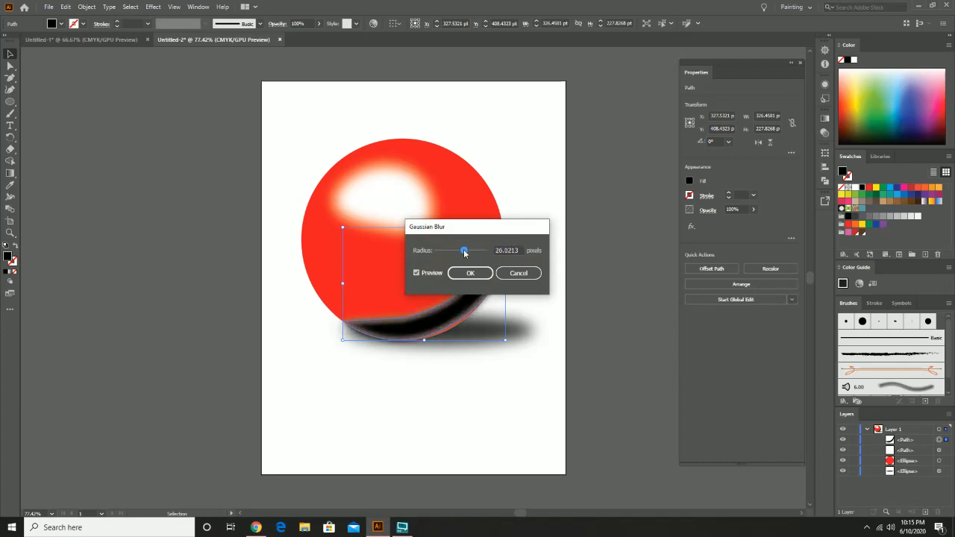
left_click(476, 275)
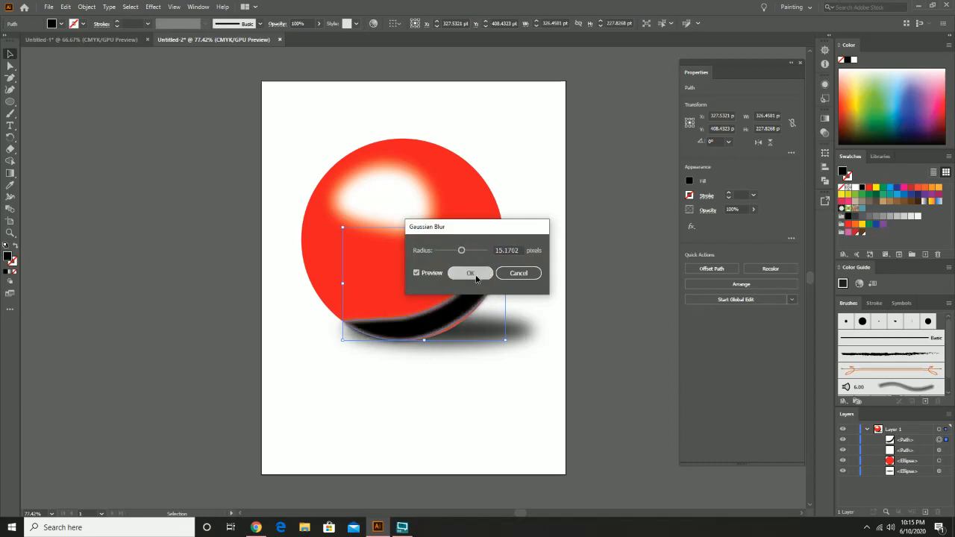
left_click(553, 264)
left_click(500, 276)
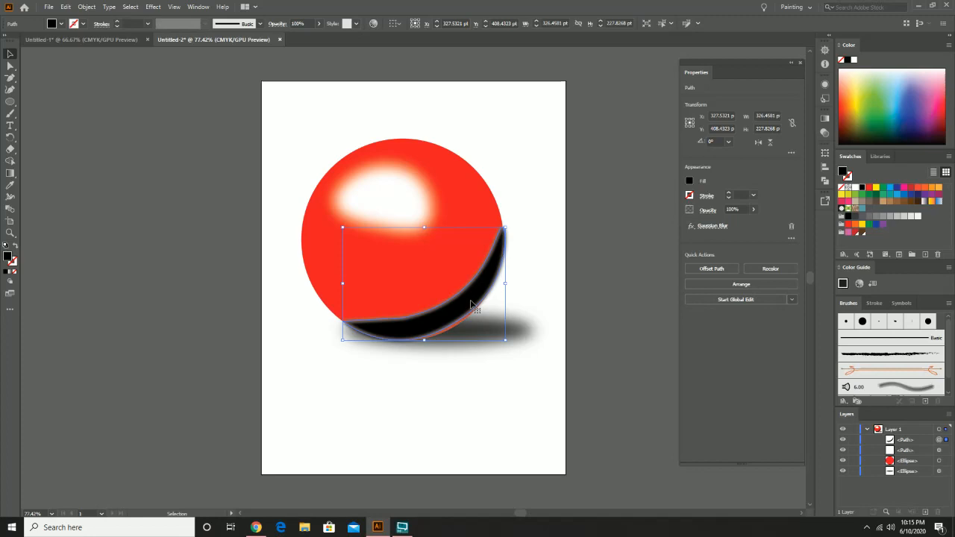
key("ctrl+z")
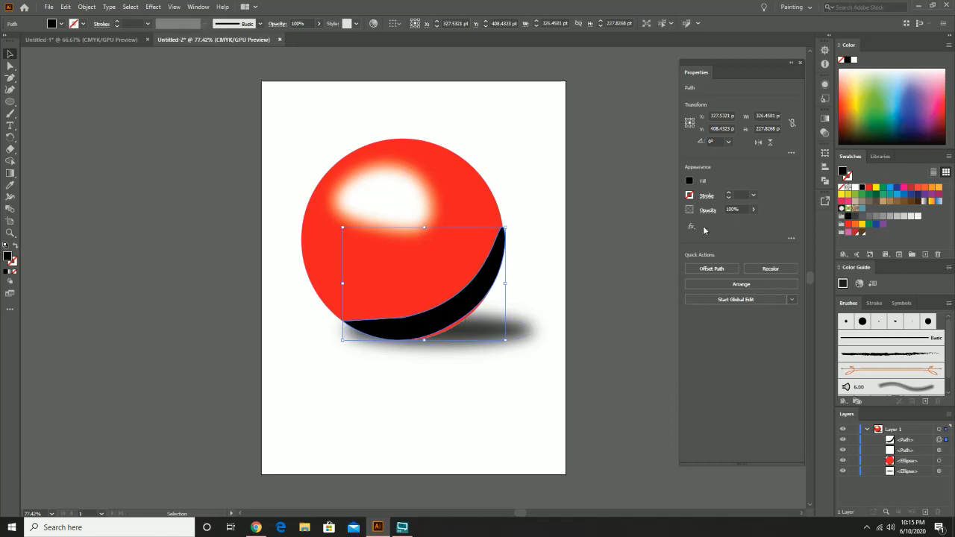
- Apply a Gaussian Blur with a radius of about 34.7 pixels to the black crescent and deselect it
left_click(142, 6)
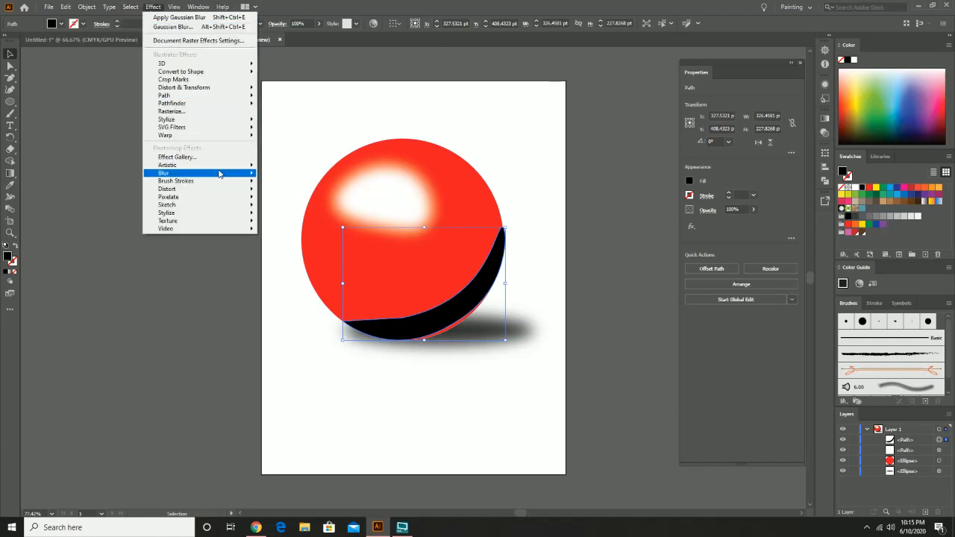
mouse_move(221, 174)
left_click(300, 176)
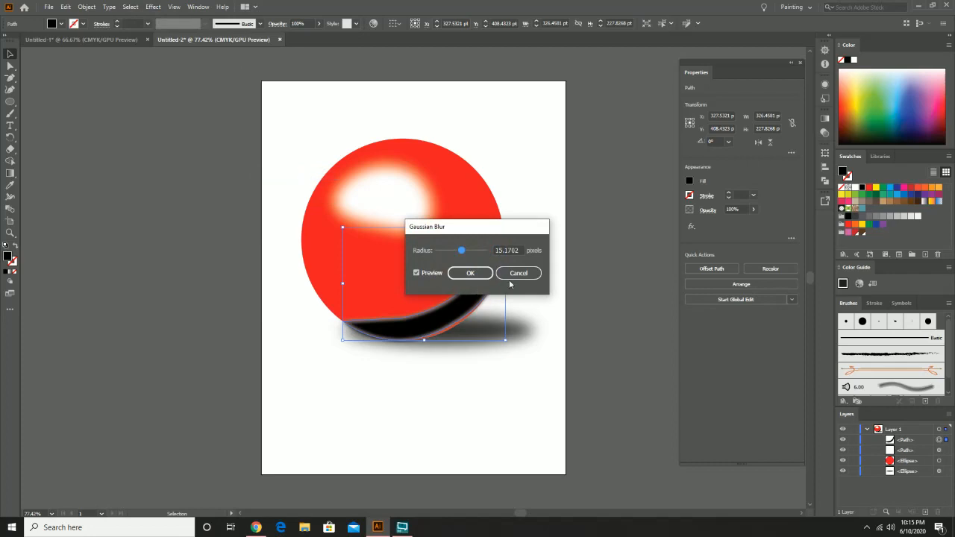
left_click_drag(466, 255, 466, 254)
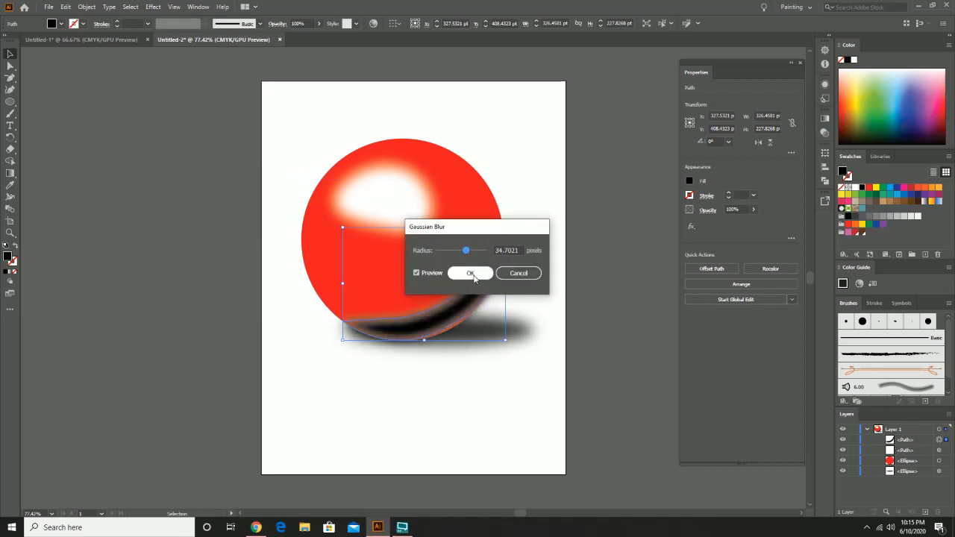
left_click(472, 275)
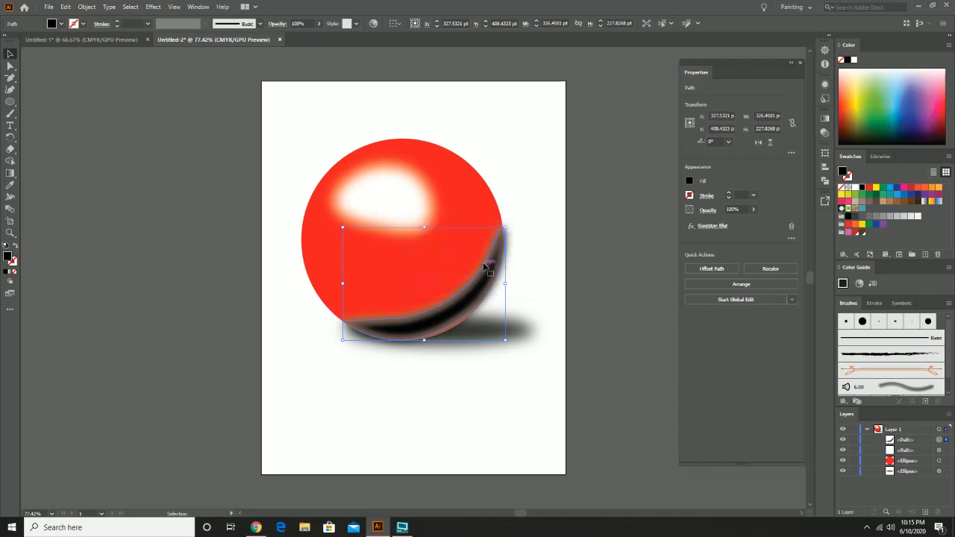
left_click(189, 164)
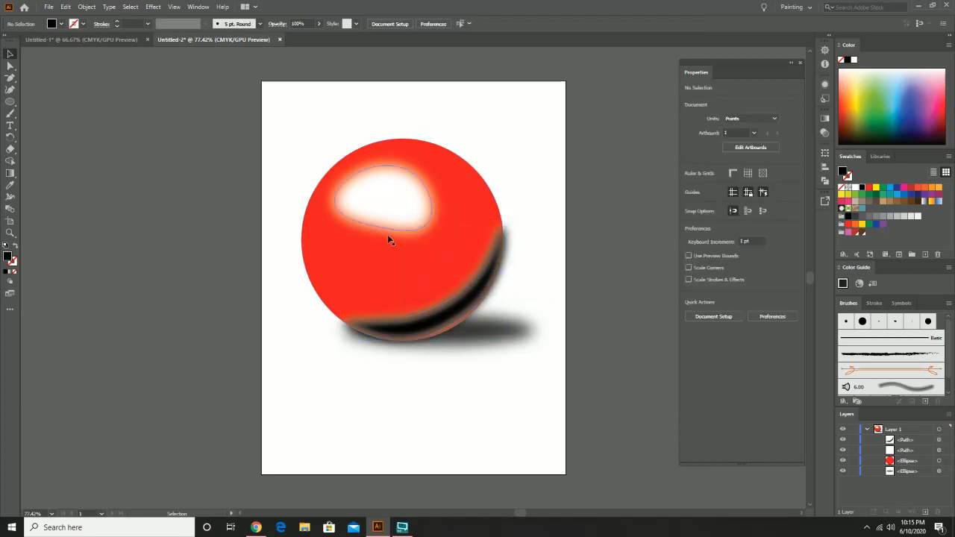
- Lower the blurred crescent's opacity to 86%, keeping its black fill
left_click(480, 287)
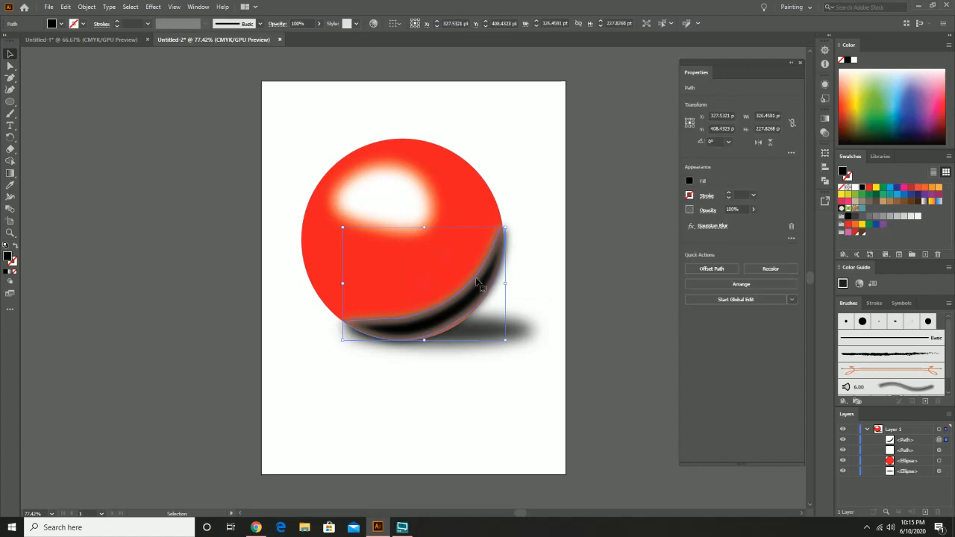
left_click(753, 210)
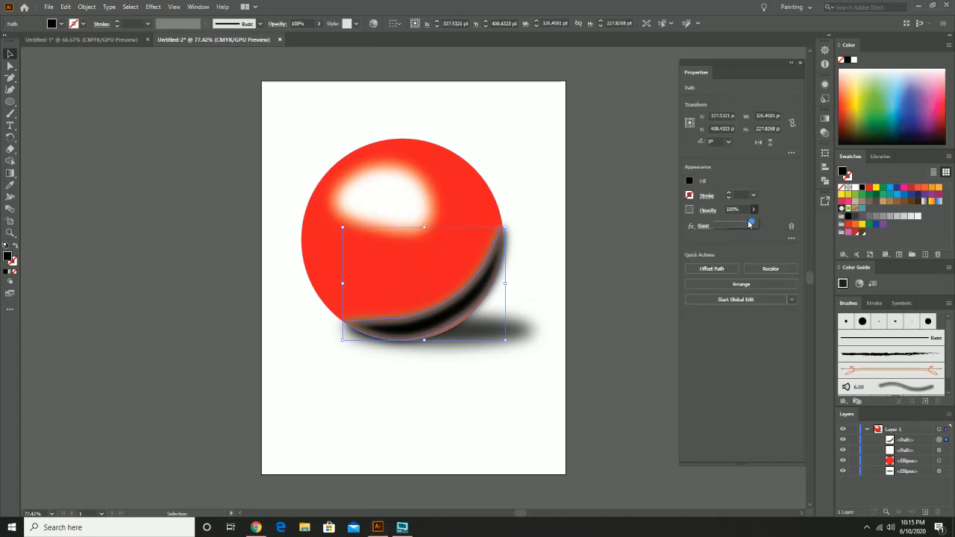
left_click_drag(750, 224, 748, 224)
left_click(690, 181)
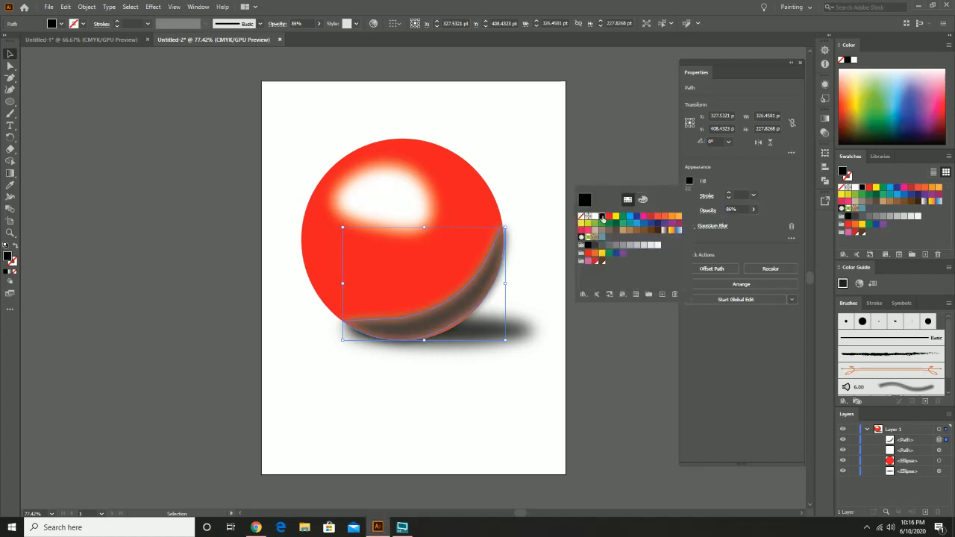
left_click(789, 208)
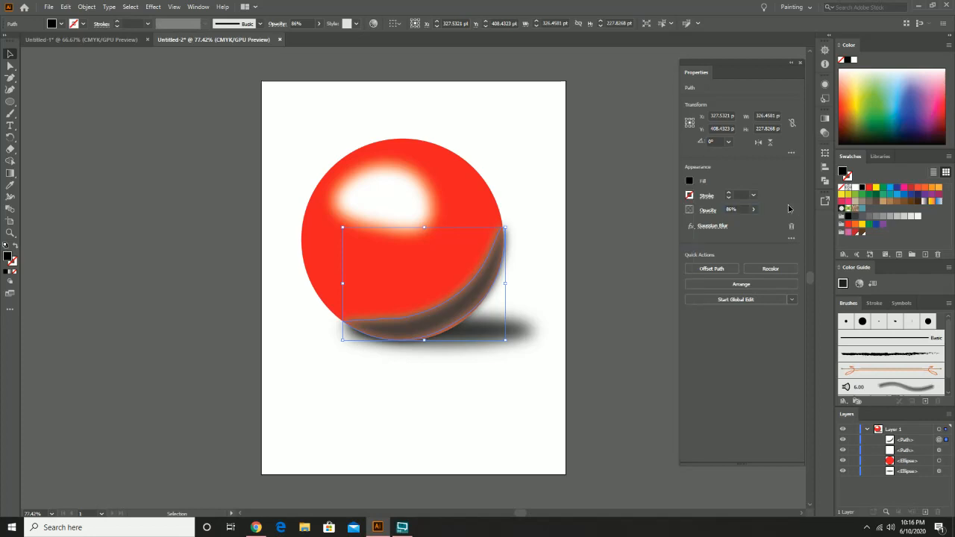
- Duplicate the red circle in place and move one copy to the top of Layer 1, above the crescent and highlight
left_click(470, 229)
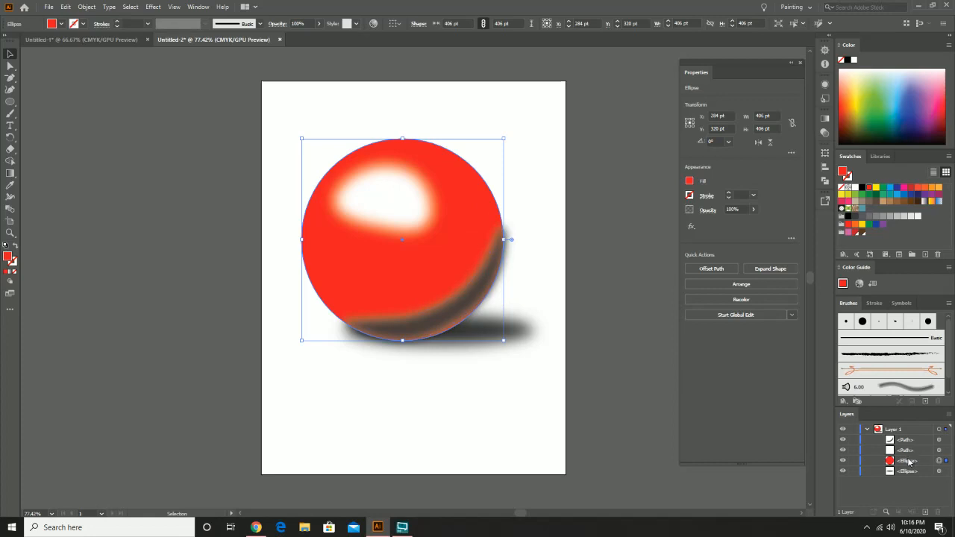
left_click_drag(909, 462, 910, 478)
left_click_drag(933, 511, 925, 512)
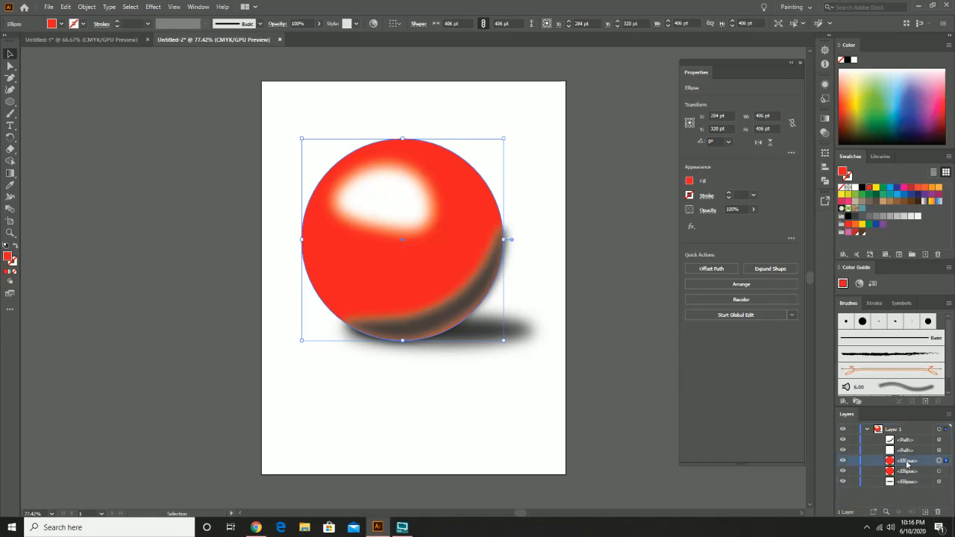
left_click_drag(908, 465, 901, 436)
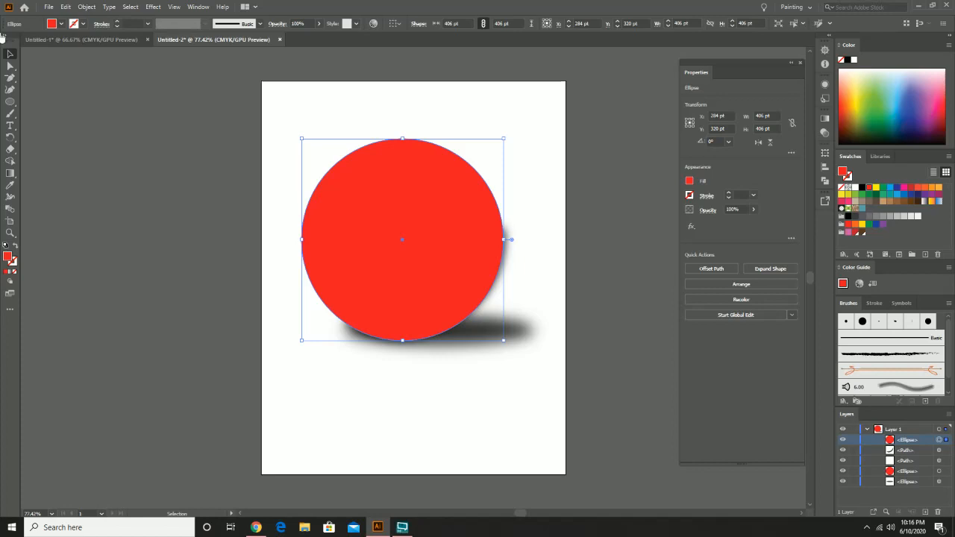
- Try to make a clipping mask from the two red circles and the highlight without the crescent
left_click(9, 53)
left_click_drag(270, 121, 546, 204)
left_click(162, 7)
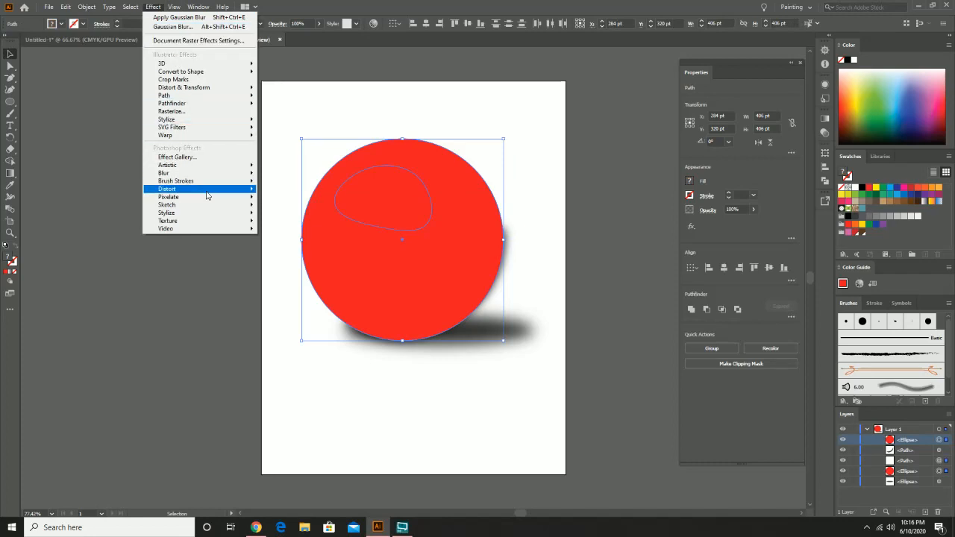
mouse_move(207, 195)
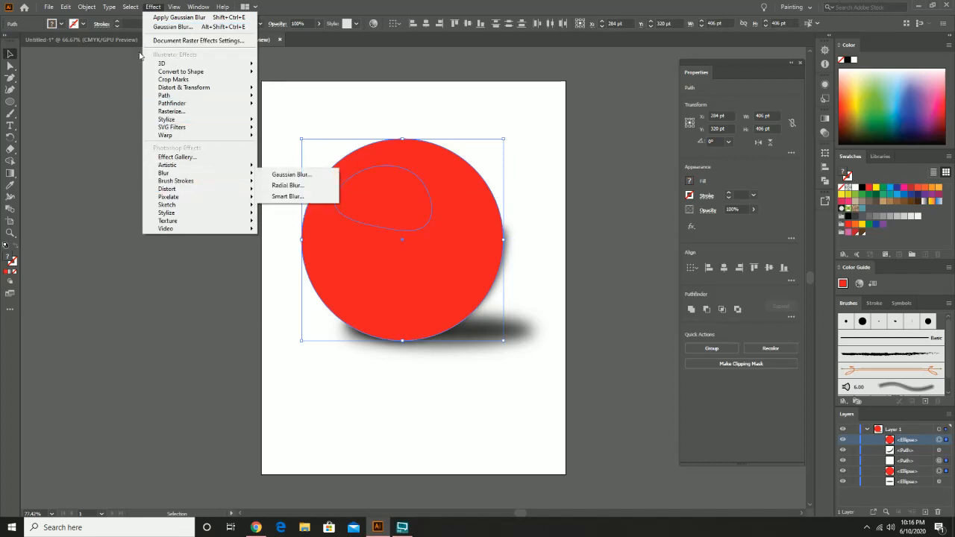
mouse_move(79, 9)
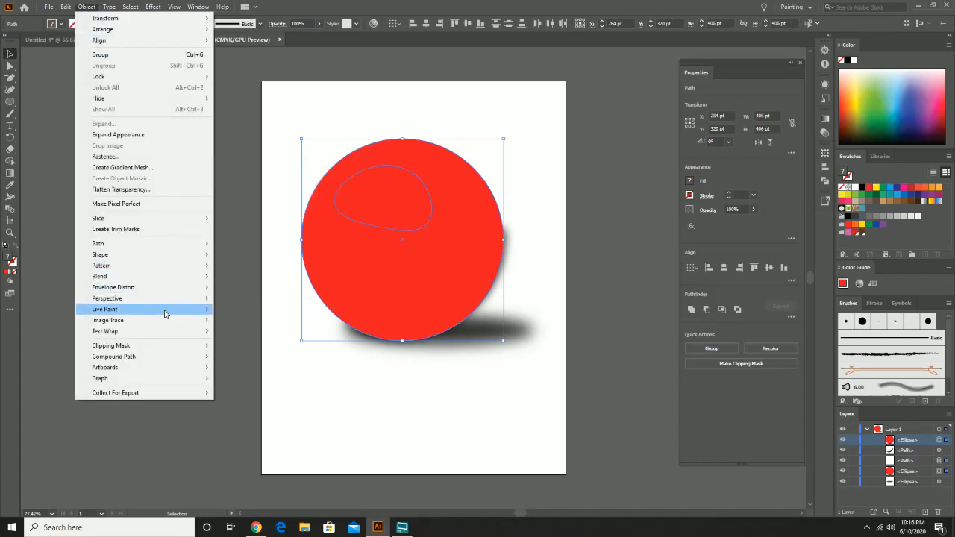
mouse_move(170, 350)
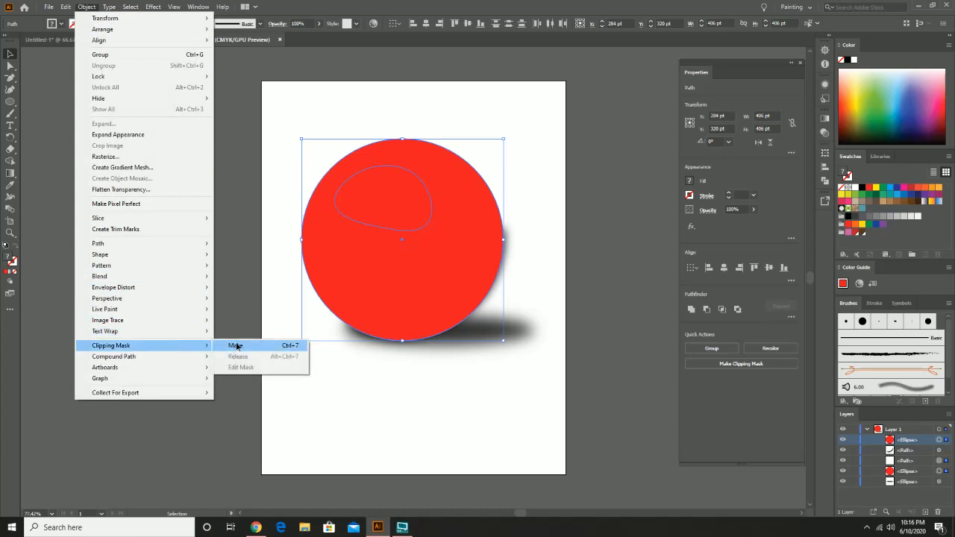
left_click(236, 345)
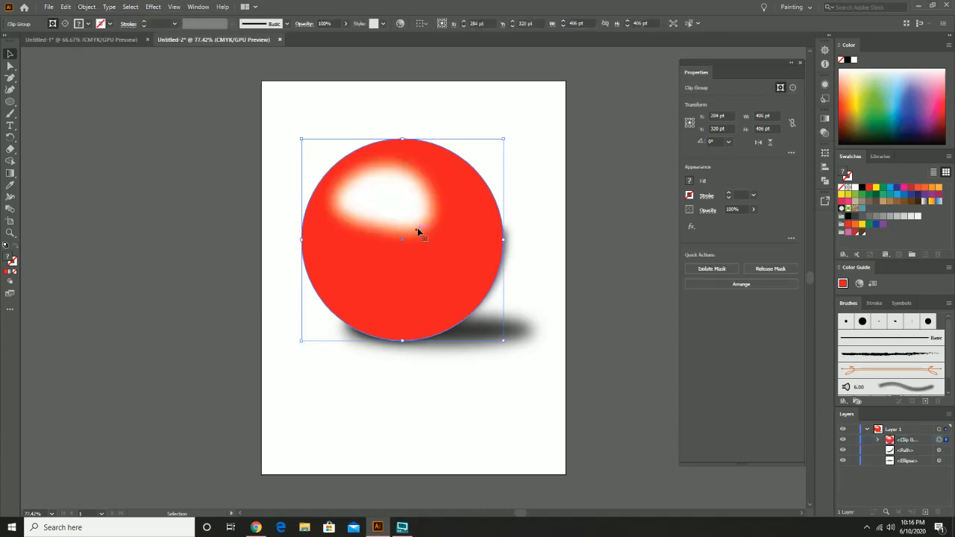
left_click(519, 222)
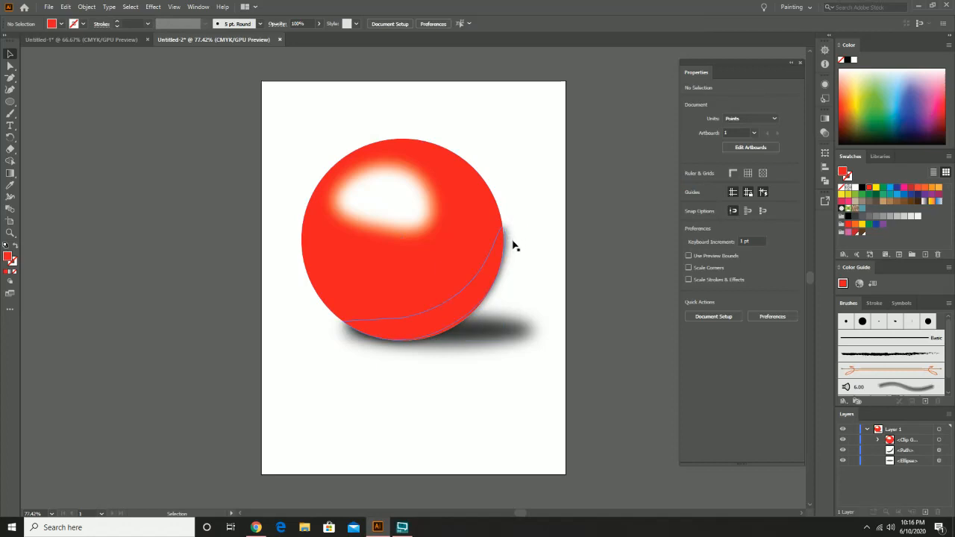
key("ctrl+z")
- Make a clipping mask from both red circles, the highlight and the crescent, leaving out the cast shadow, and deselect everything
left_click_drag(260, 115, 540, 280)
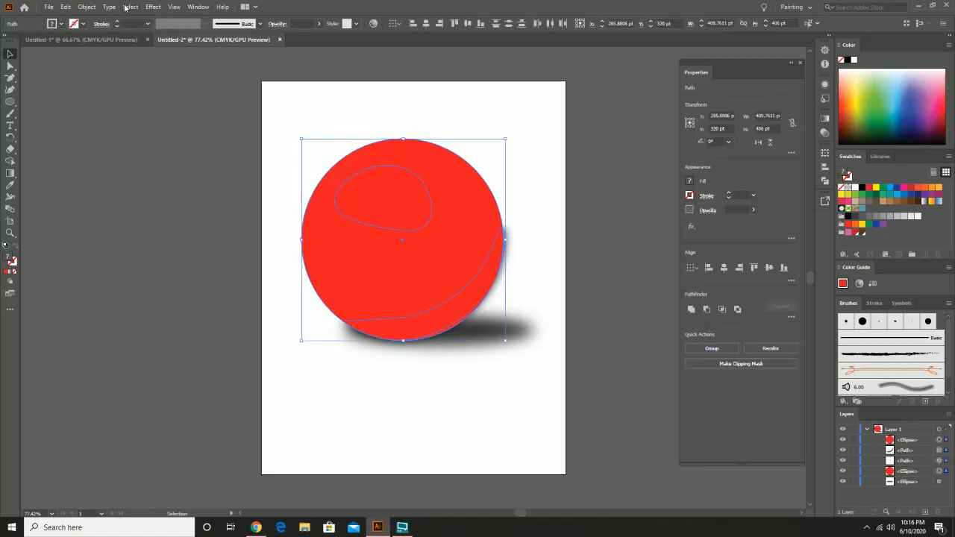
left_click(86, 6)
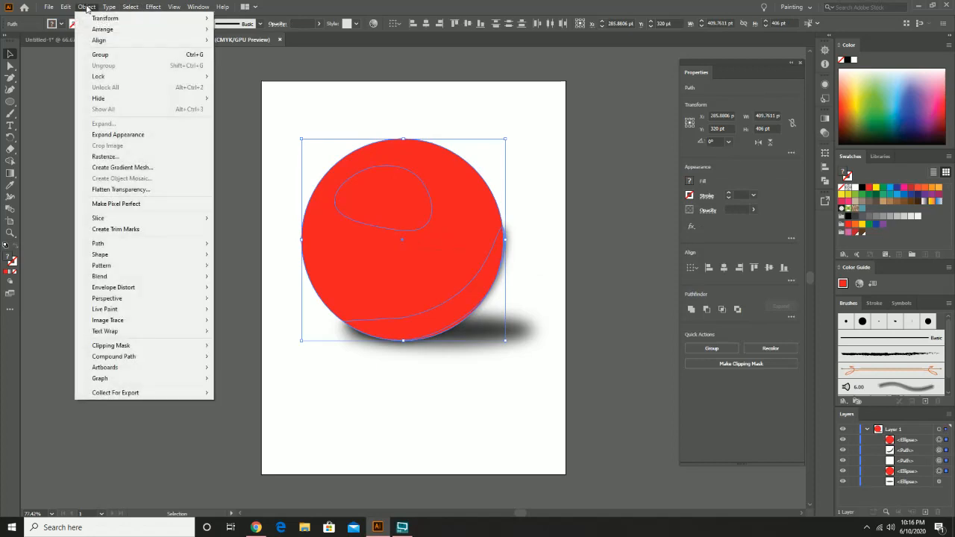
mouse_move(214, 347)
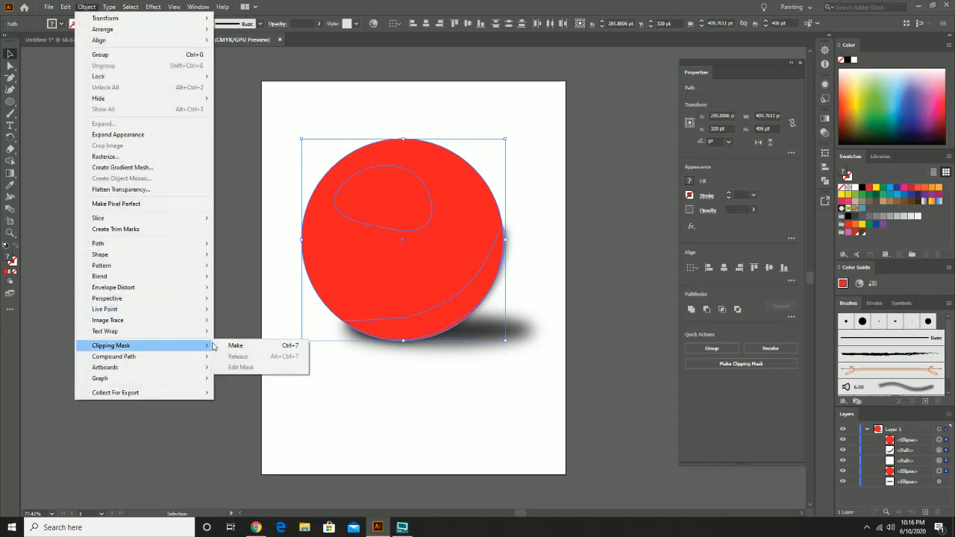
left_click(246, 346)
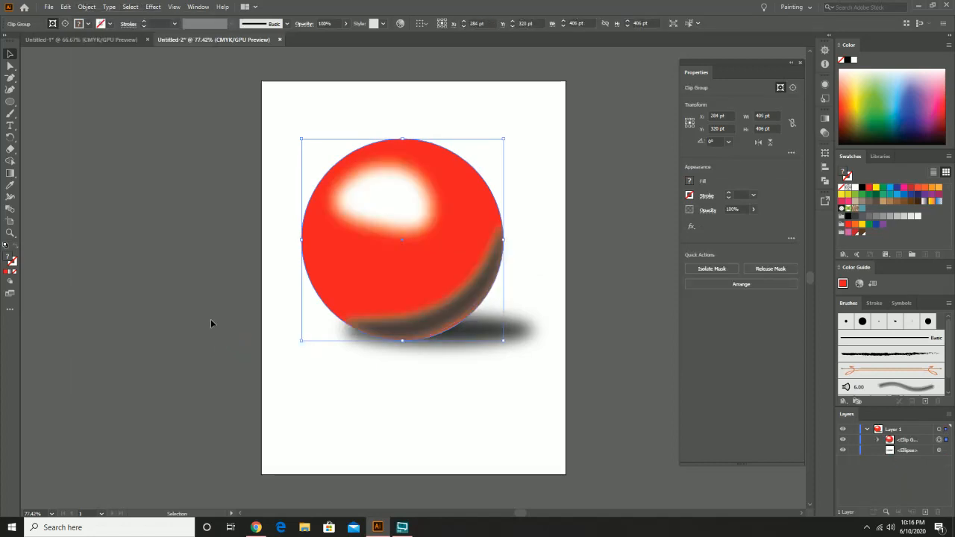
left_click(213, 302)
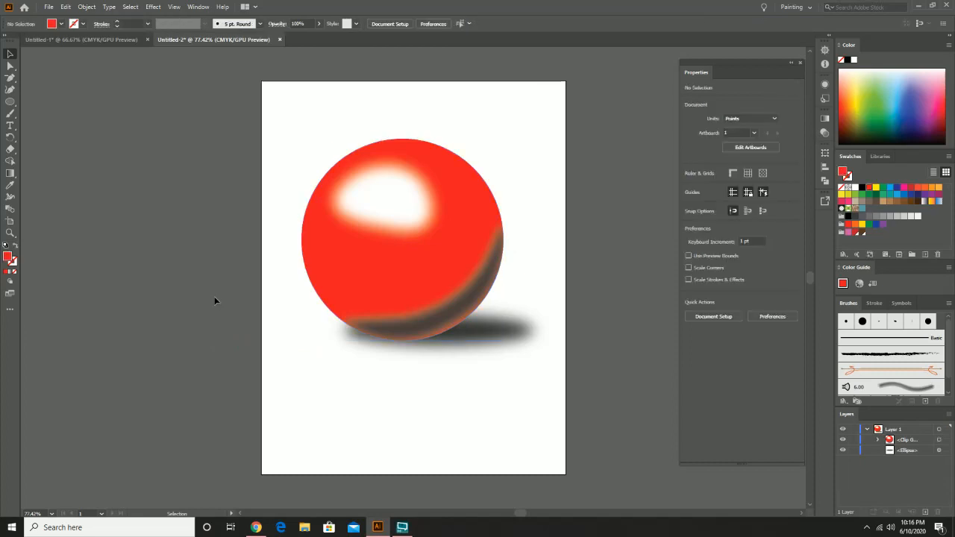